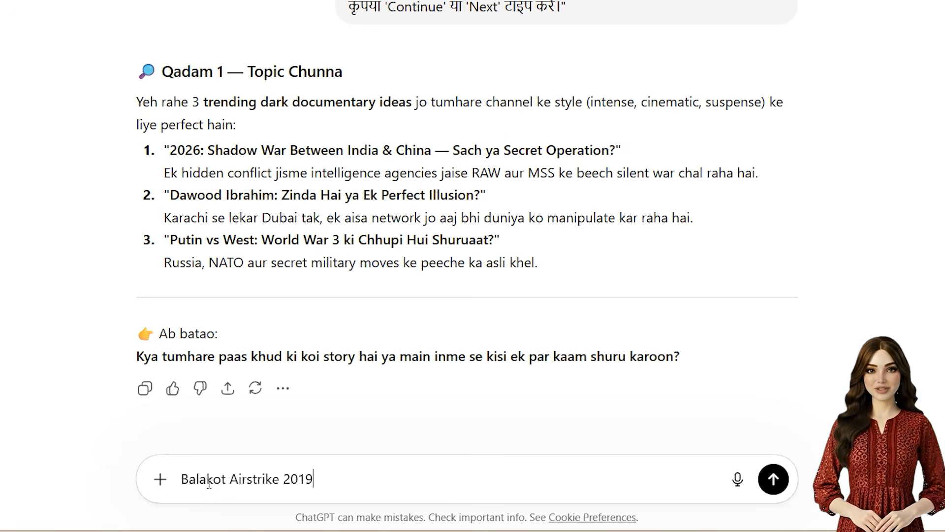
Submit the topic Balakot Airstrike 2019 and answer the story length question with 8 minutes
{"action": "left_click", "coordinate": [773, 479]}
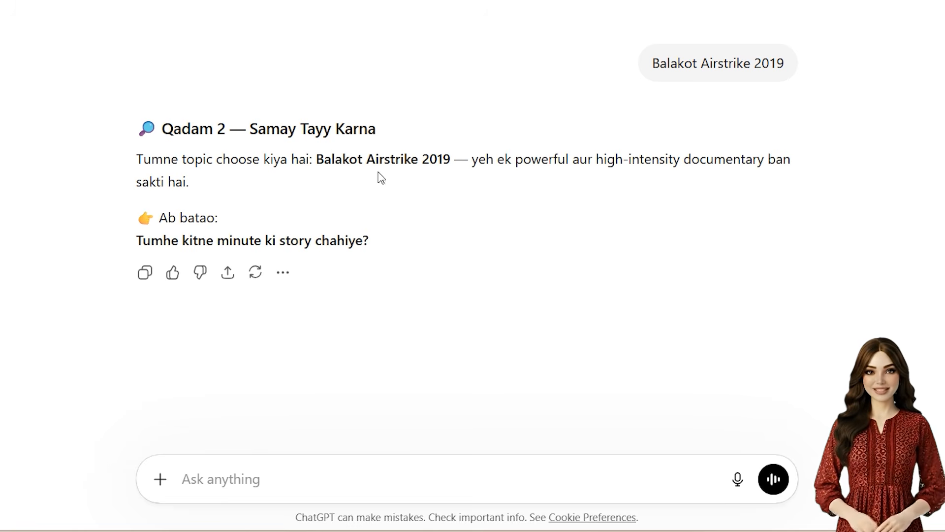
{"action": "left_click_drag", "start_coordinate": [125, 251], "coordinate": [377, 244]}
{"action": "left_click", "coordinate": [206, 480]}
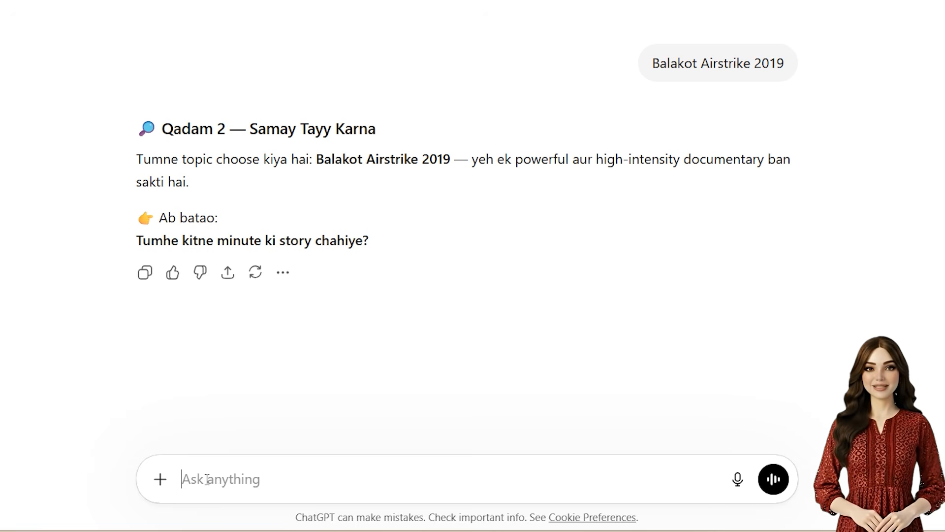
{"action": "type", "text": "8 minutes"}
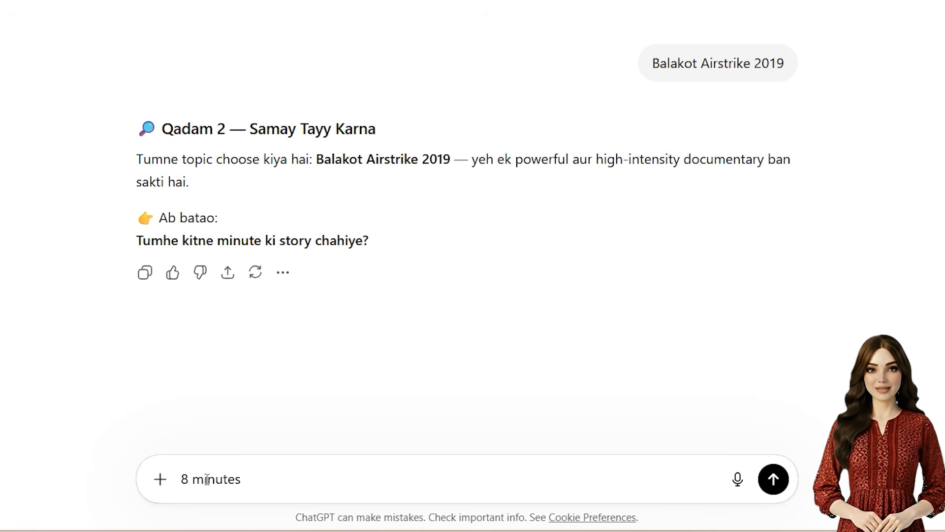
{"action": "key", "text": "Return"}
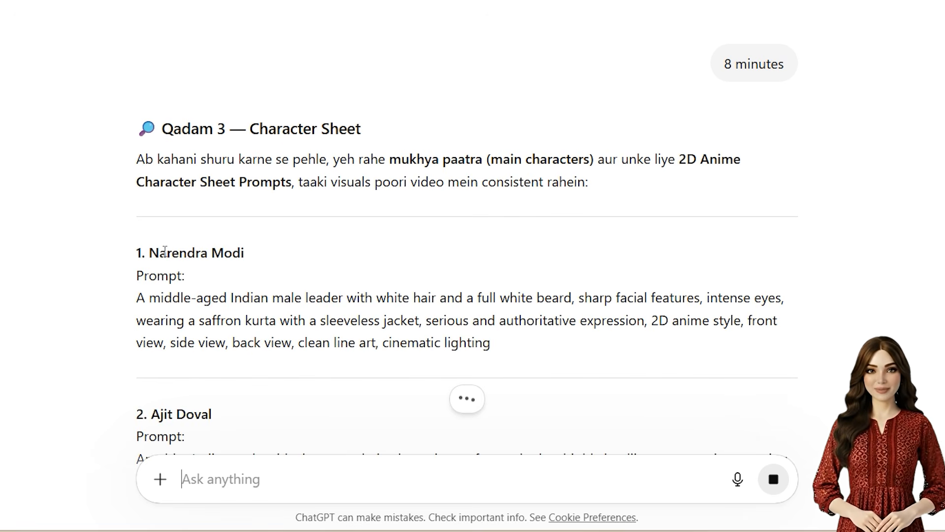
Review the character sheet prompts in the reply, from Narendra Modi down to the Pakistani Military Officer
{"action": "left_click_drag", "start_coordinate": [136, 253], "coordinate": [270, 253]}
{"action": "scroll", "coordinate": [164, 289], "scroll_direction": "down", "scroll_amount": 4}
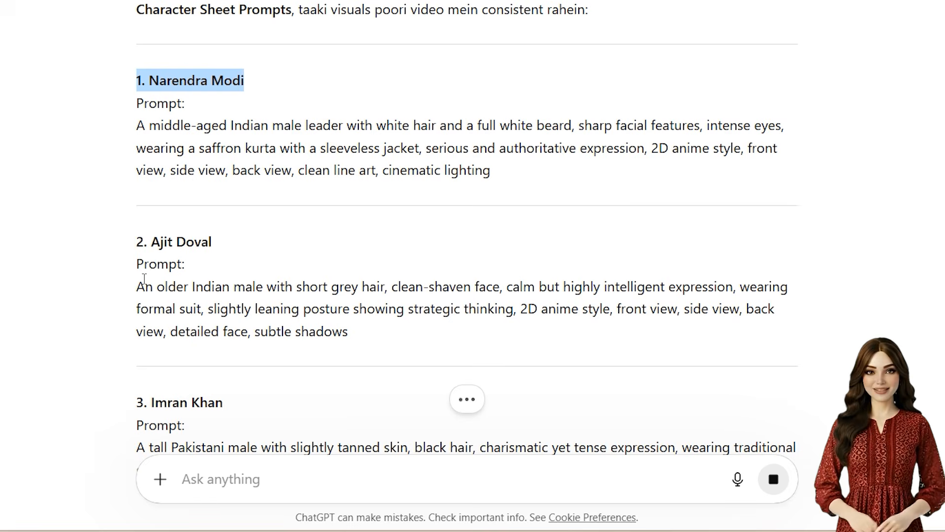
{"action": "left_click_drag", "start_coordinate": [138, 243], "coordinate": [213, 243]}
{"action": "scroll", "coordinate": [193, 317], "scroll_direction": "down", "scroll_amount": 4}
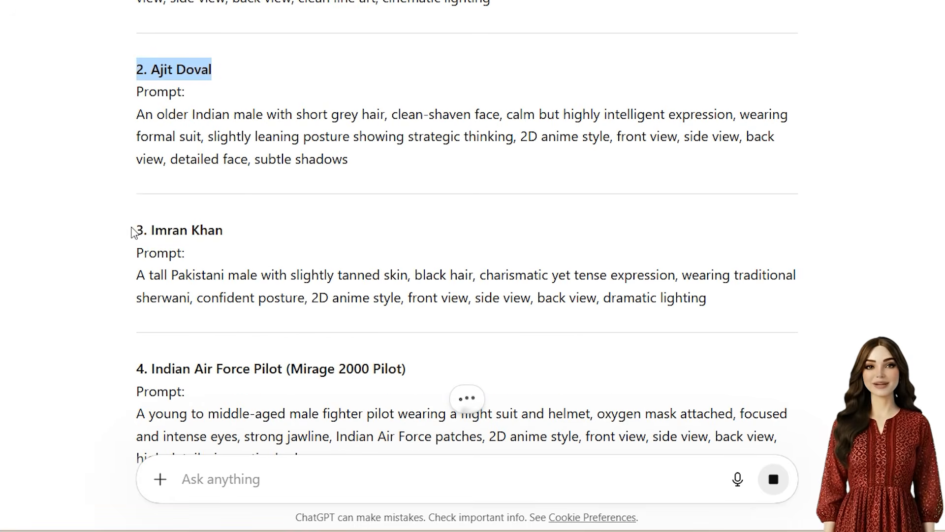
{"action": "left_click_drag", "start_coordinate": [134, 231], "coordinate": [249, 227]}
{"action": "scroll", "coordinate": [261, 256], "scroll_direction": "down", "scroll_amount": 4}
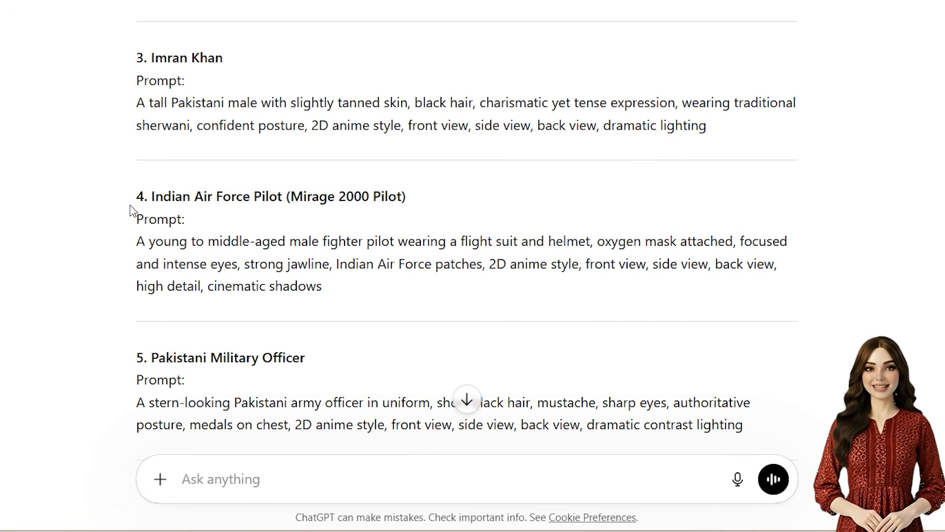
{"action": "left_click_drag", "start_coordinate": [140, 197], "coordinate": [433, 202]}
{"action": "scroll", "coordinate": [309, 275], "scroll_direction": "down", "scroll_amount": 2}
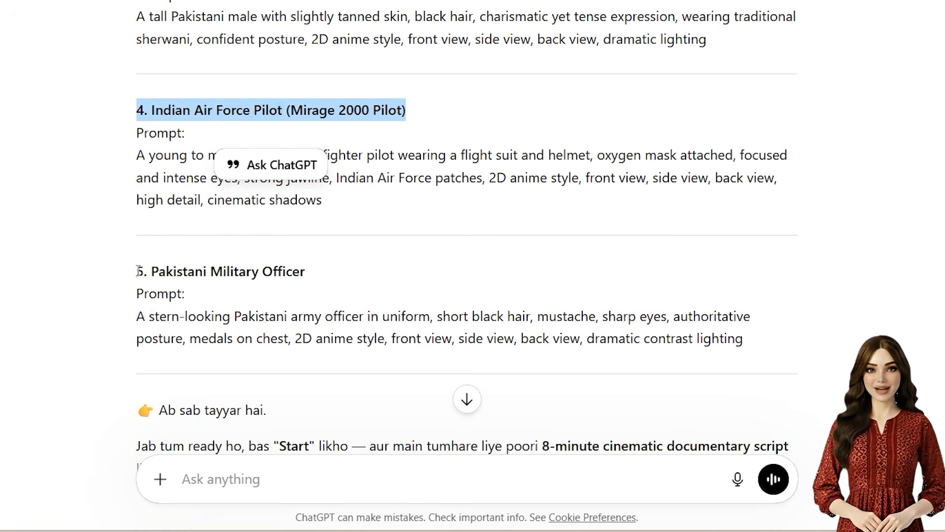
{"action": "left_click_drag", "start_coordinate": [138, 271], "coordinate": [305, 271]}
{"action": "scroll", "coordinate": [315, 296], "scroll_direction": "down", "scroll_amount": 3}
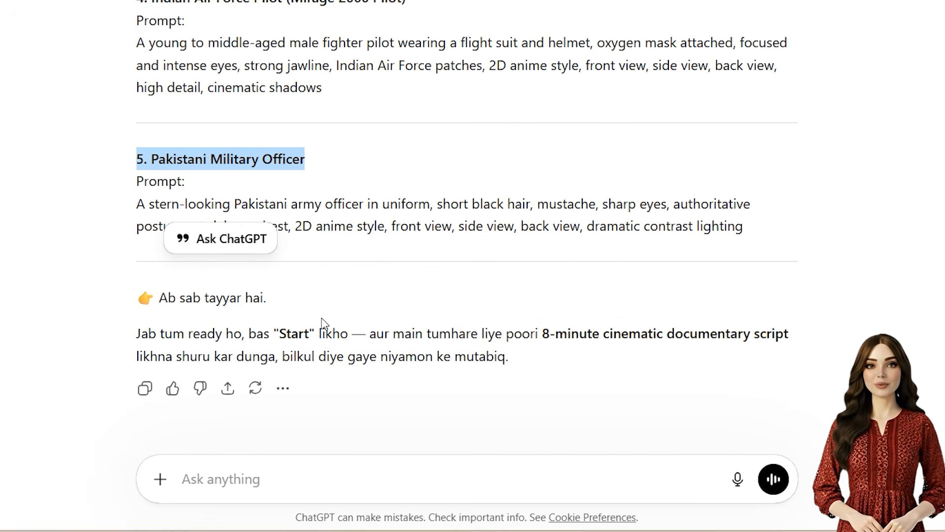
{"action": "left_click", "coordinate": [358, 328]}
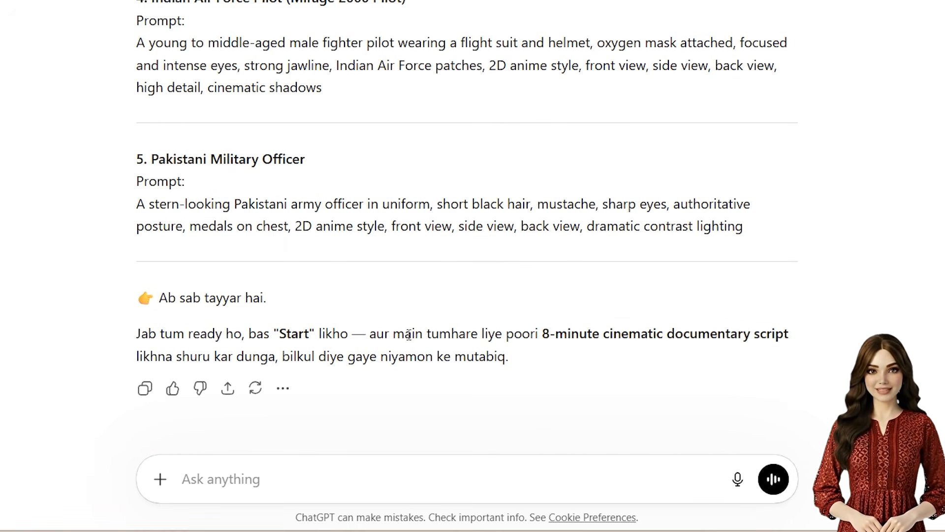
Send "start" in the chat to have the 8-minute documentary script written
{"action": "left_click_drag", "start_coordinate": [138, 333], "coordinate": [264, 437]}
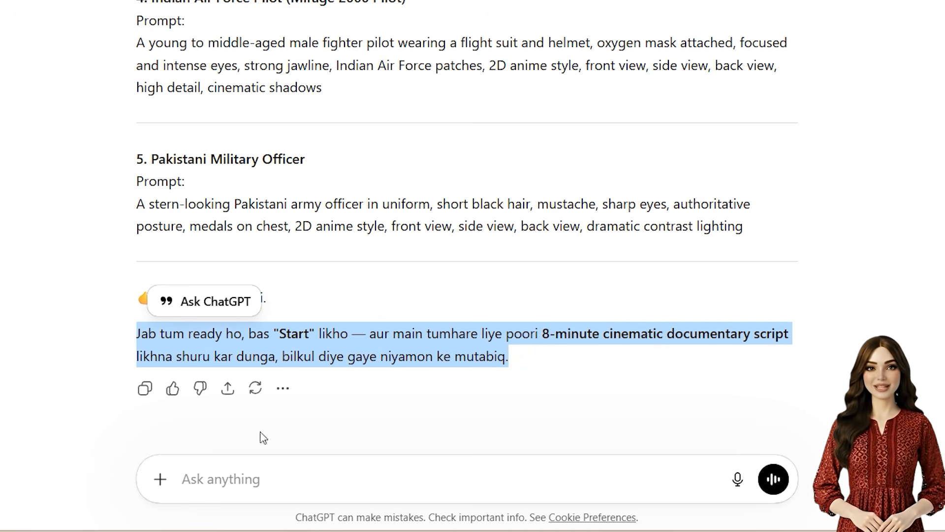
{"action": "left_click", "coordinate": [224, 477]}
{"action": "type", "text": "start"}
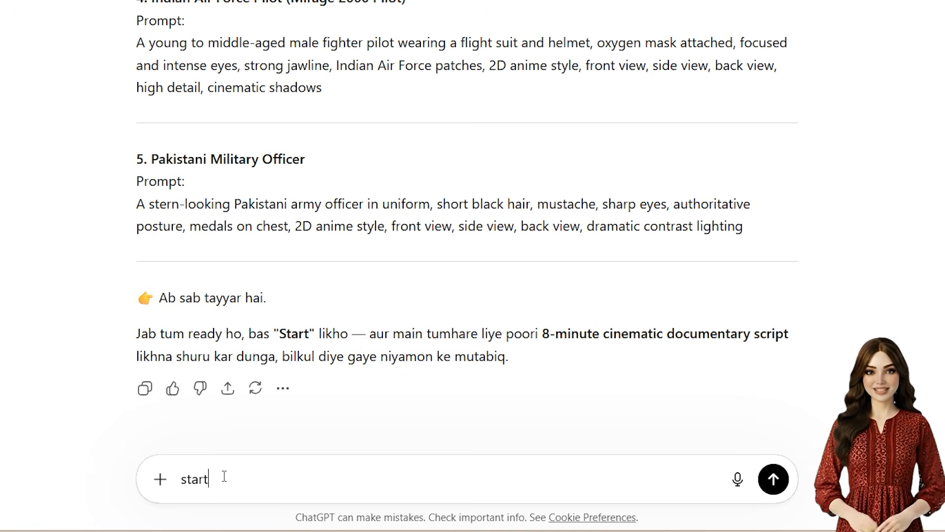
{"action": "key", "text": "Return"}
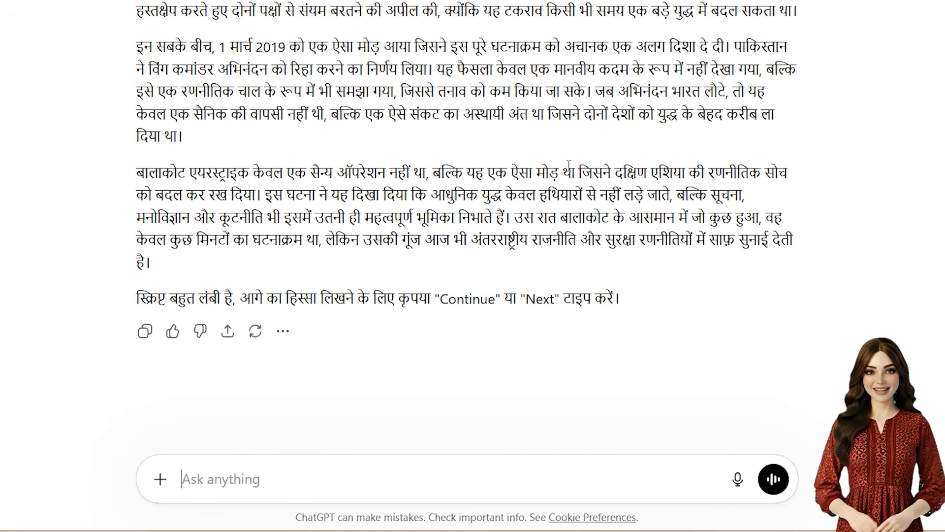
Copy the Image and Video prompt generator master prompt from the Word document and send it in the ChatGPT conversation with the script
{"action": "scroll", "coordinate": [466, 235], "scroll_direction": "up", "scroll_amount": 20}
{"action": "scroll", "coordinate": [466, 235], "scroll_direction": "down", "scroll_amount": 10}
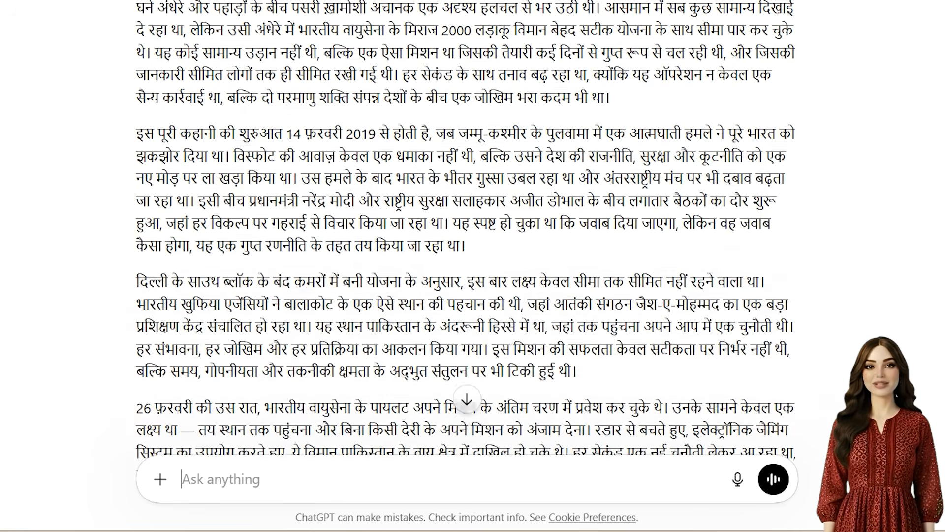
{"action": "scroll", "coordinate": [467, 235], "scroll_direction": "down", "scroll_amount": 10}
{"action": "double_click", "coordinate": [493, 353]}
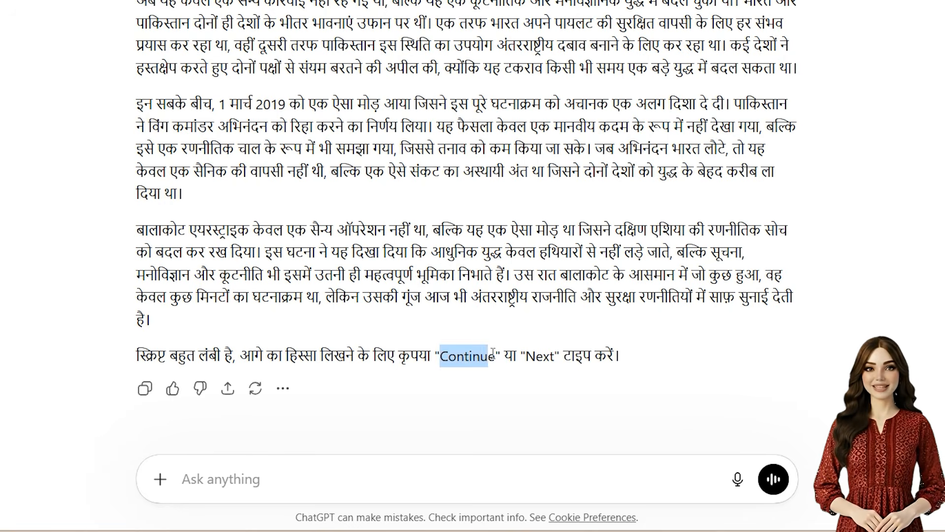
{"action": "left_click", "coordinate": [231, 478]}
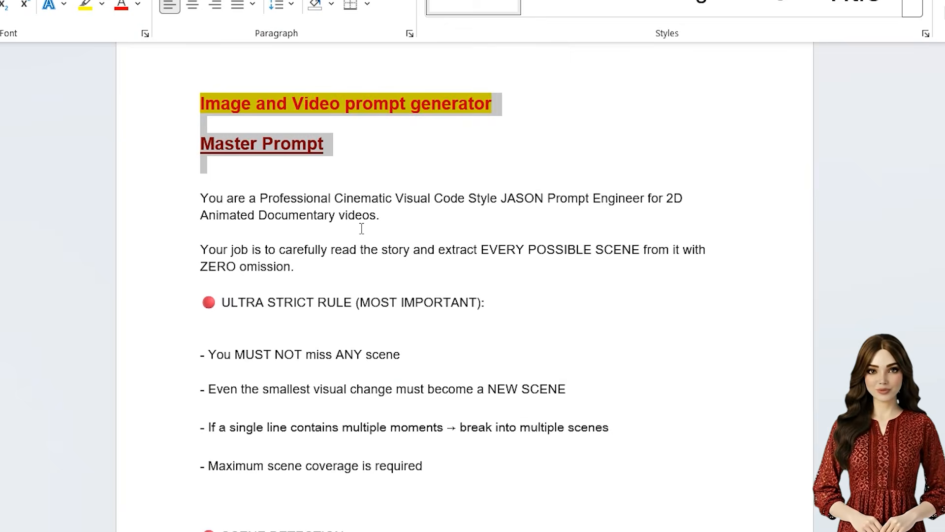
{"action": "left_click_drag", "start_coordinate": [361, 228], "coordinate": [464, 427]}
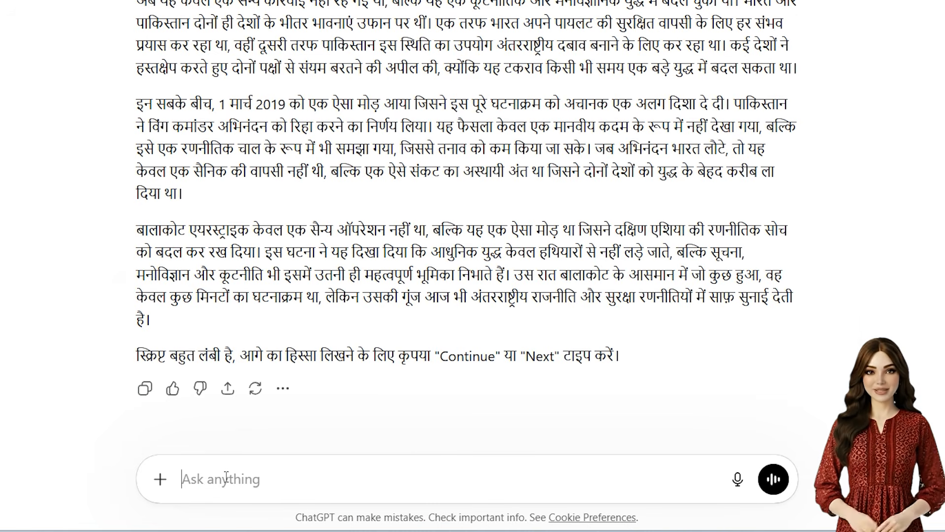
{"action": "key", "text": "ctrl+v"}
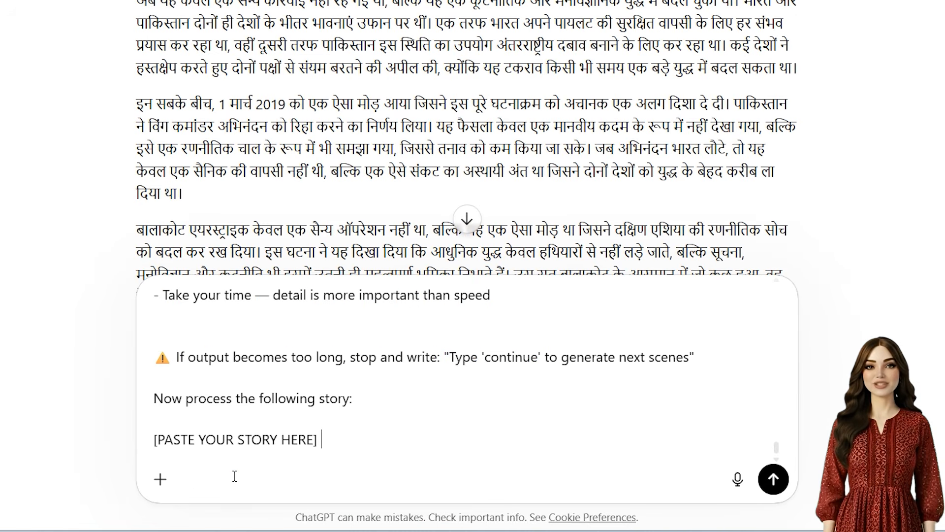
{"action": "left_click", "coordinate": [771, 480]}
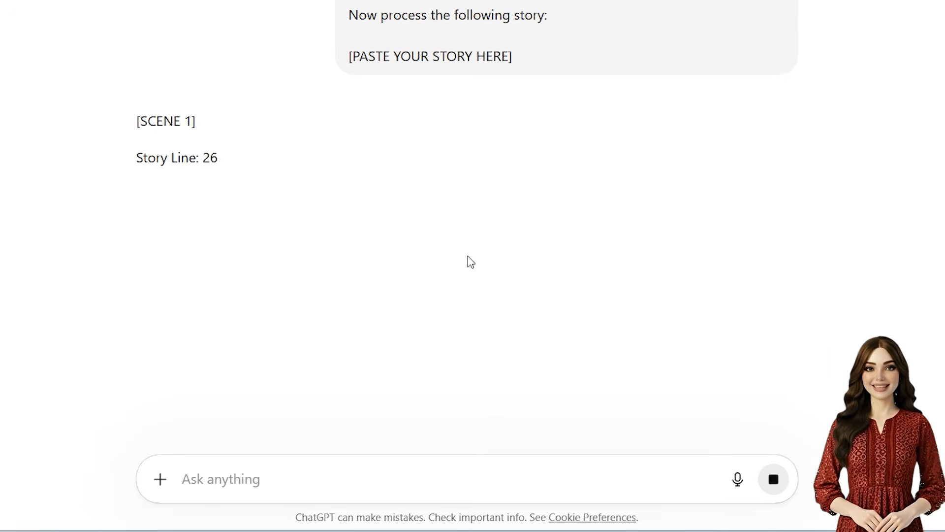
Examine the story line, image prompt and video JASON prompt generated for Scene 1
{"action": "left_click_drag", "start_coordinate": [137, 157], "coordinate": [226, 183]}
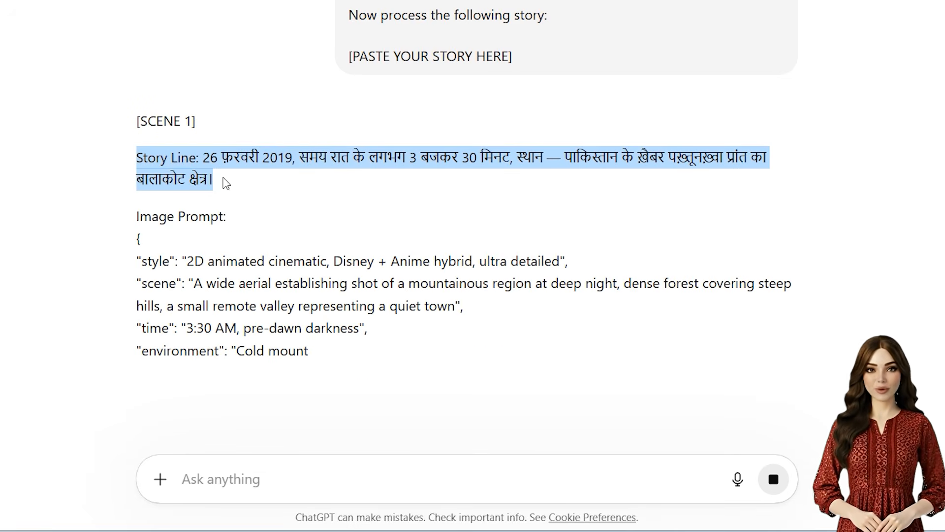
{"action": "left_click_drag", "start_coordinate": [136, 216], "coordinate": [671, 311]}
{"action": "scroll", "coordinate": [302, 317], "scroll_direction": "down", "scroll_amount": 3}
{"action": "left_click", "coordinate": [140, 114]}
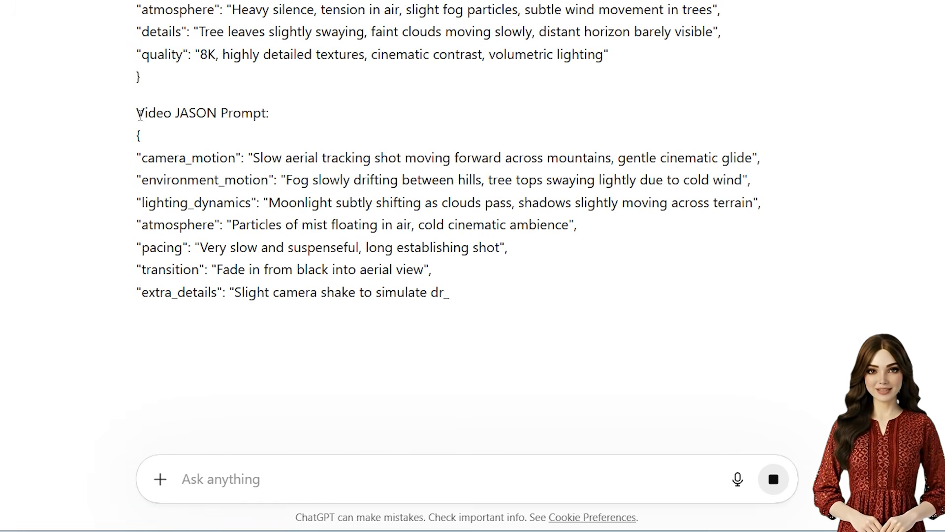
{"action": "left_click_drag", "start_coordinate": [140, 114], "coordinate": [270, 113]}
{"action": "left_click_drag", "start_coordinate": [141, 158], "coordinate": [790, 291]}
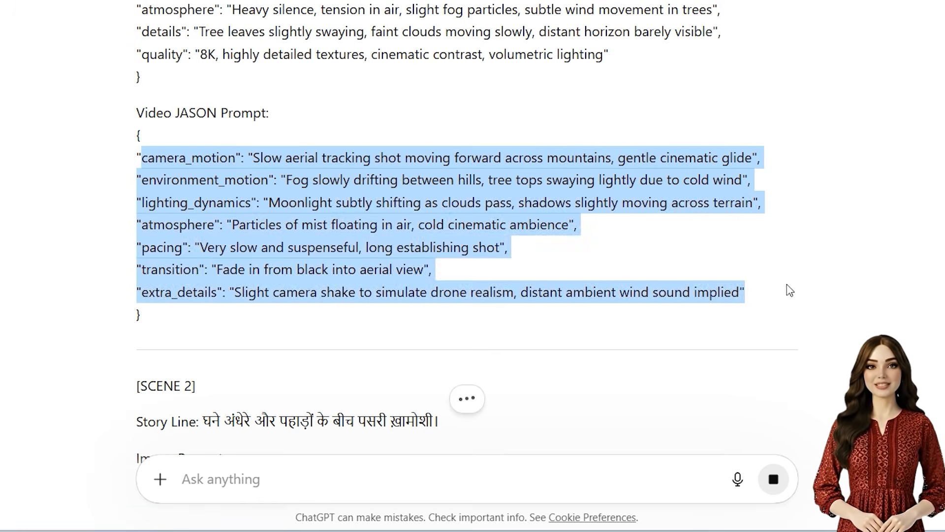
{"action": "left_click", "coordinate": [791, 214]}
{"action": "scroll", "coordinate": [467, 246], "scroll_direction": "up", "scroll_amount": 7}
{"action": "scroll", "coordinate": [467, 247], "scroll_direction": "down", "scroll_amount": 5}
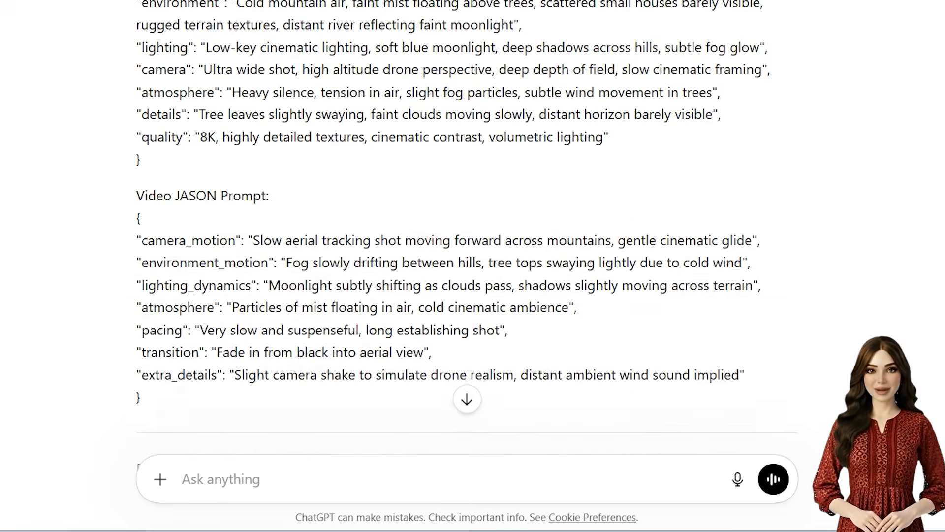
Look through the image and video prompts of the following scenes up to Scene 6
{"action": "scroll", "coordinate": [466, 231], "scroll_direction": "down", "scroll_amount": 10}
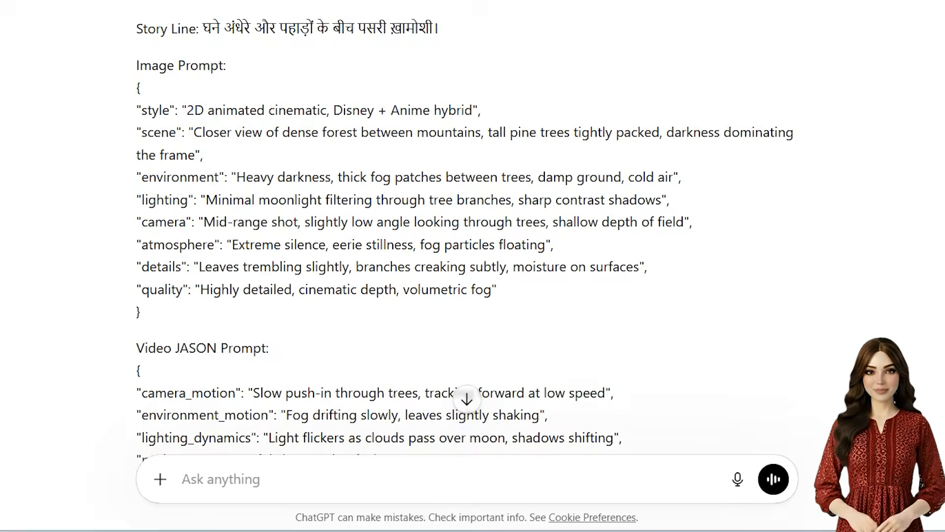
{"action": "scroll", "coordinate": [467, 231], "scroll_direction": "down", "scroll_amount": 20}
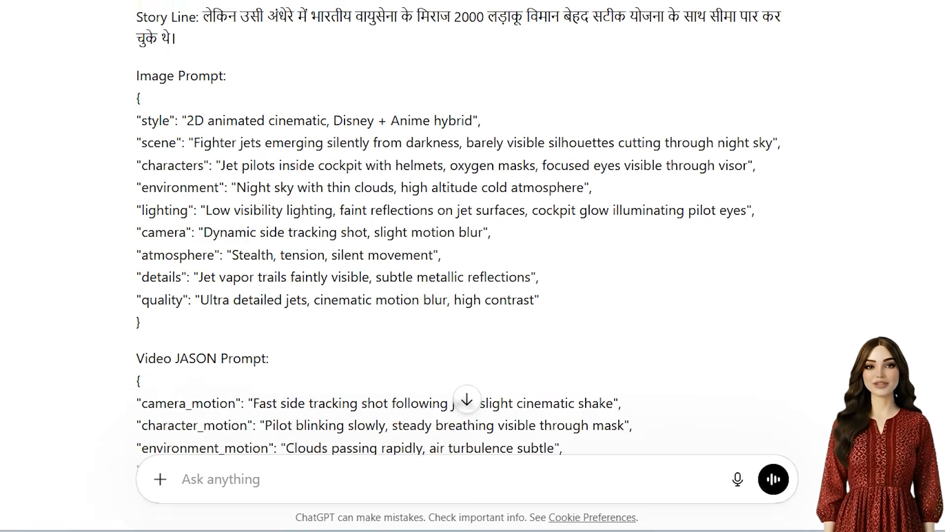
{"action": "scroll", "coordinate": [466, 232], "scroll_direction": "down", "scroll_amount": 20}
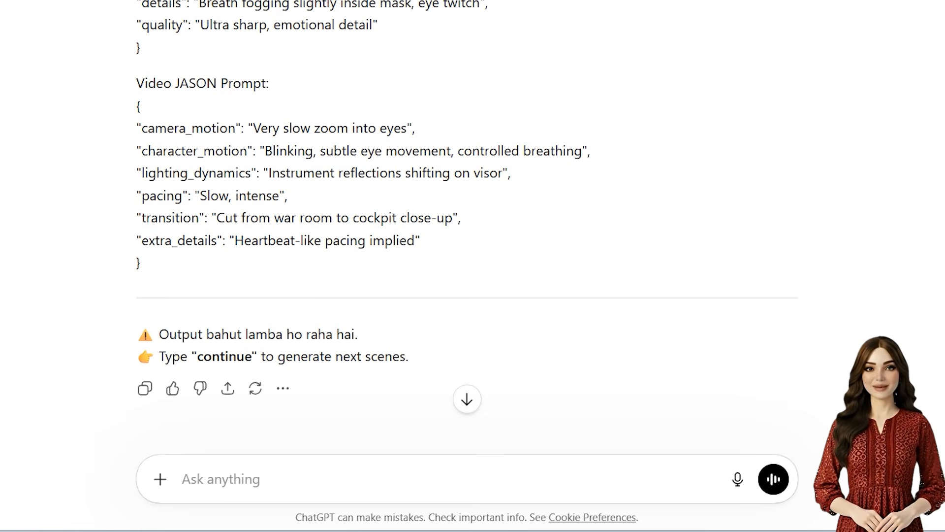
{"action": "scroll", "coordinate": [138, 67], "scroll_direction": "up", "scroll_amount": 5}
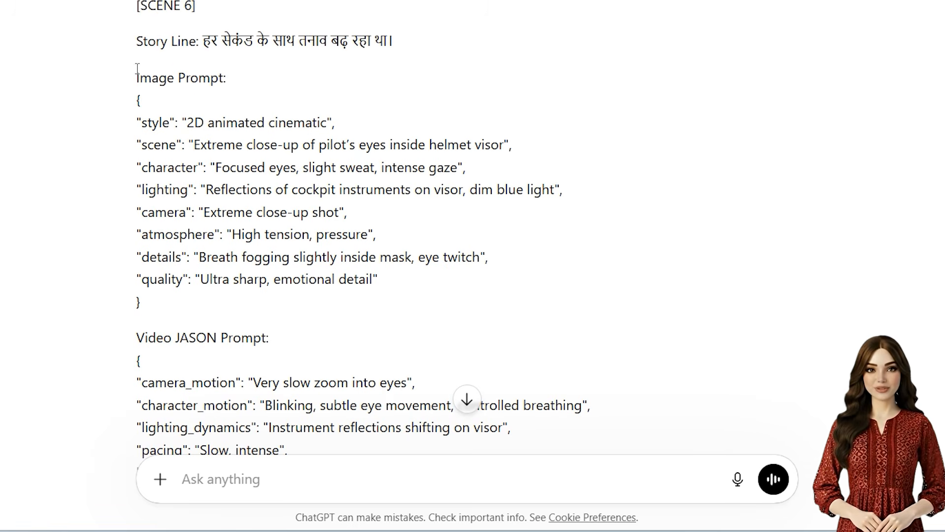
{"action": "triple_click", "coordinate": [154, 5]}
{"action": "scroll", "coordinate": [722, 314], "scroll_direction": "down", "scroll_amount": 5}
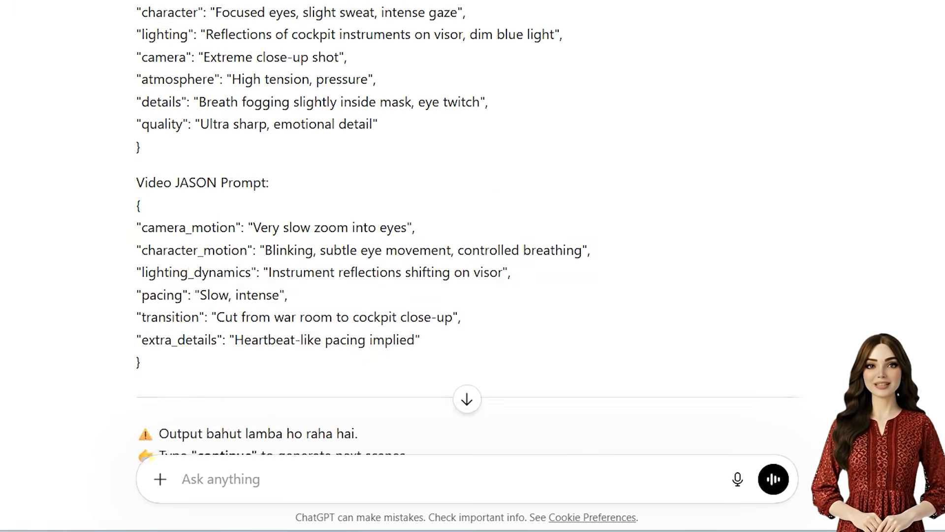
Send "continue" in the chat to generate the prompts for the next scenes
{"action": "left_click_drag", "start_coordinate": [160, 363], "coordinate": [346, 438]}
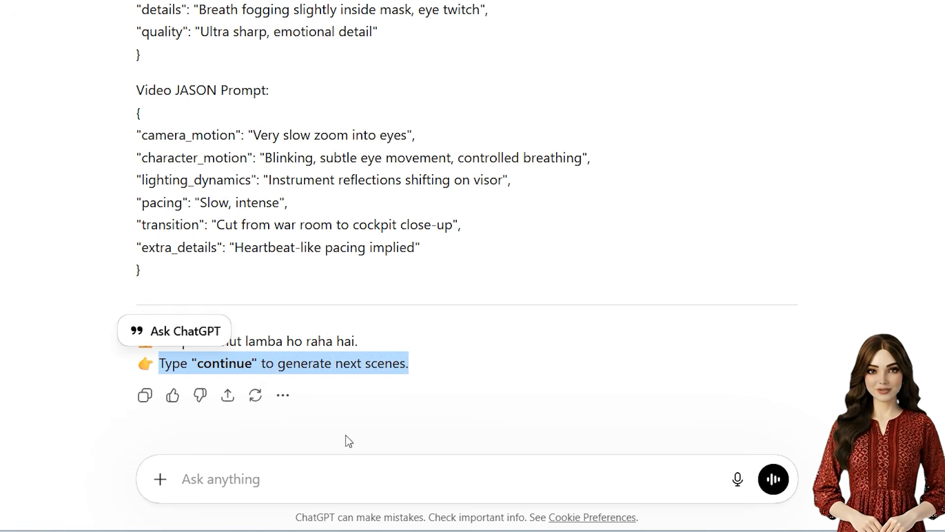
{"action": "left_click", "coordinate": [227, 477]}
{"action": "type", "text": "contin"}
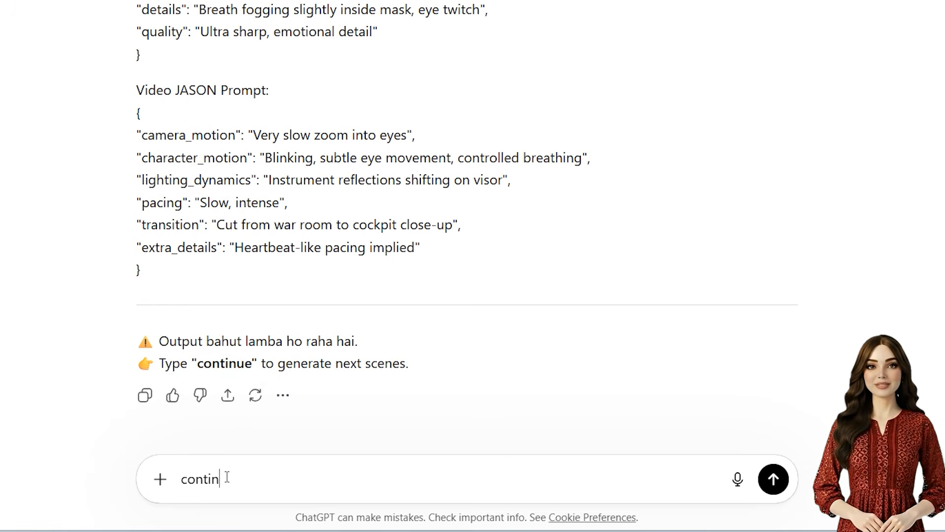
{"action": "type", "text": "ue"}
{"action": "key", "text": "Return"}
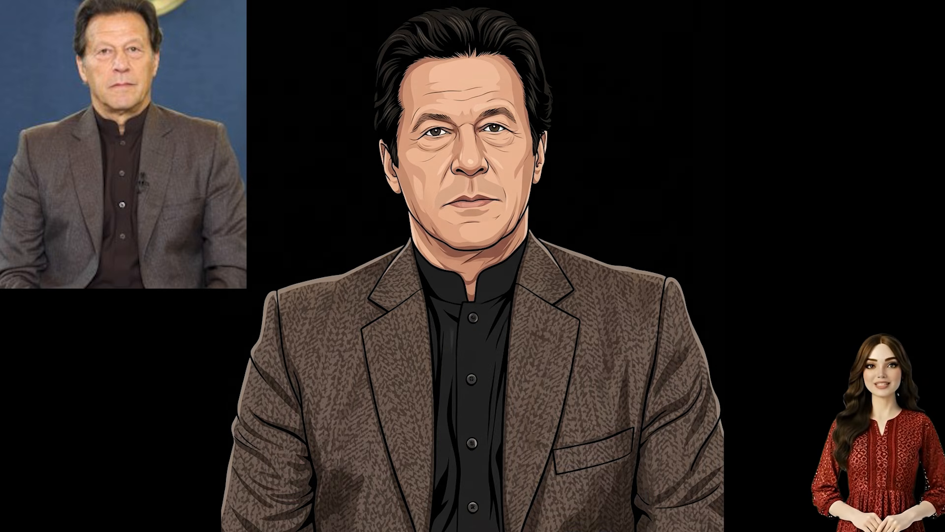
Switch to Gemini, choose the Pro model and start the Create image mode
{"action": "left_click", "coordinate": [211, 166]}
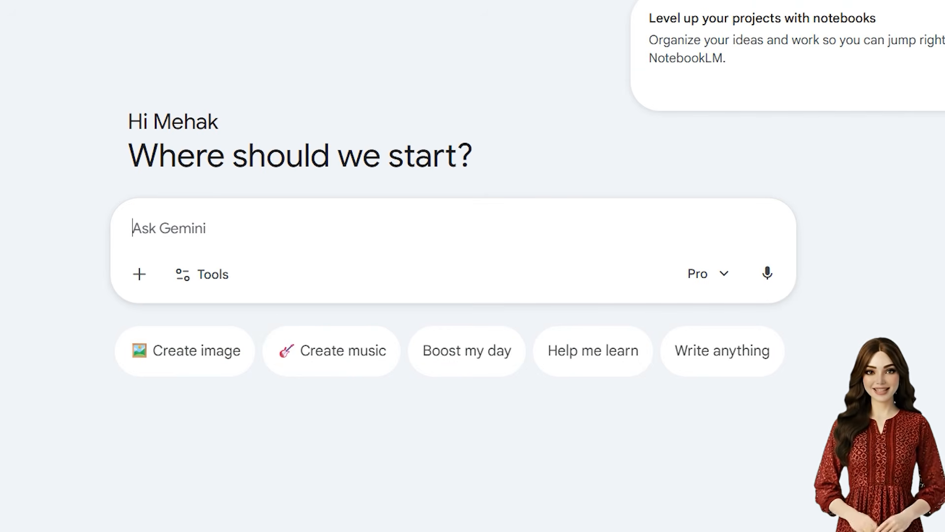
{"action": "left_click", "coordinate": [717, 273]}
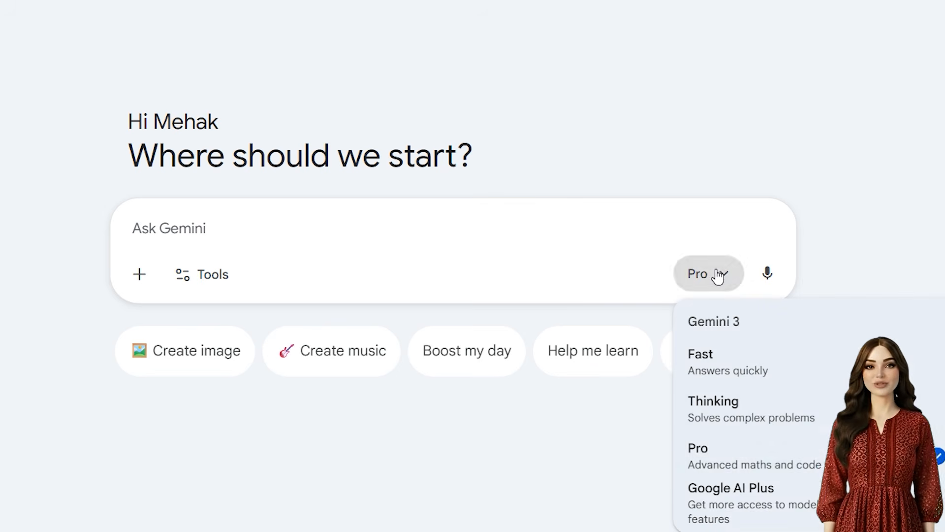
{"action": "left_click", "coordinate": [724, 454]}
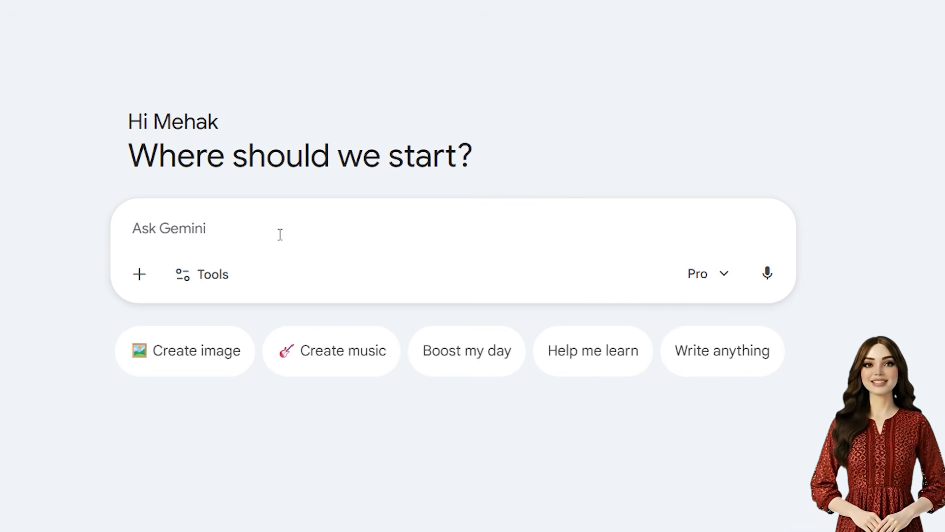
{"action": "left_click", "coordinate": [192, 359]}
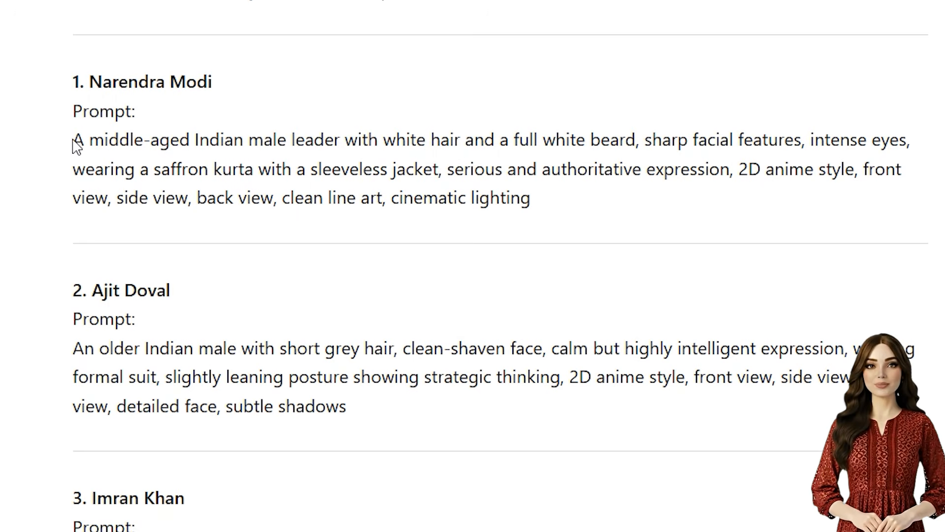
Copy the Narendra Modi character prompt into Gemini, generate the front, side and back view image, and view it enlarged
{"action": "left_click_drag", "start_coordinate": [74, 143], "coordinate": [551, 213]}
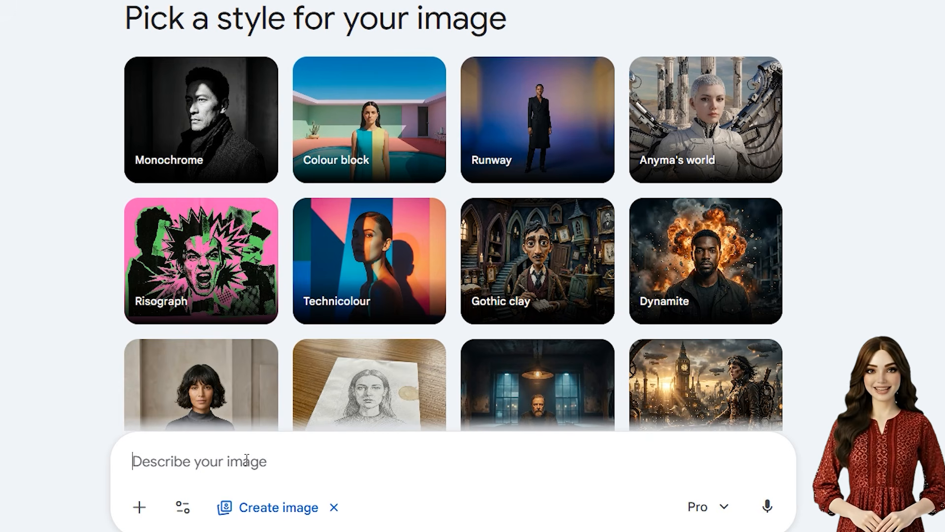
{"action": "type", "text": "A middle-aged Indian male leader with white hair and a full white beard, sharp facial features, intense eyes, wearing a saffron kurta with a sleeveless jacket, serious and authoritative expression, 2D anime style, front view, side view, back view, clean line art, cinematic lighting"}
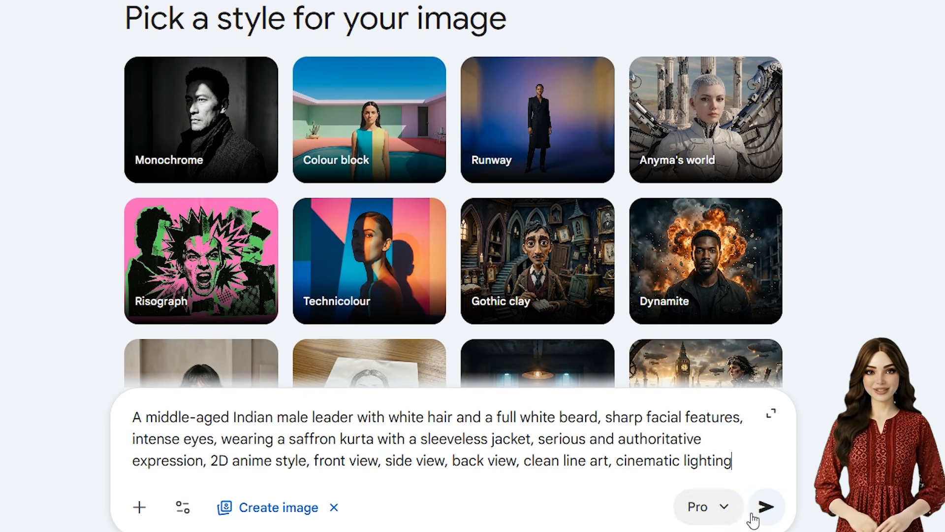
{"action": "left_click", "coordinate": [766, 507]}
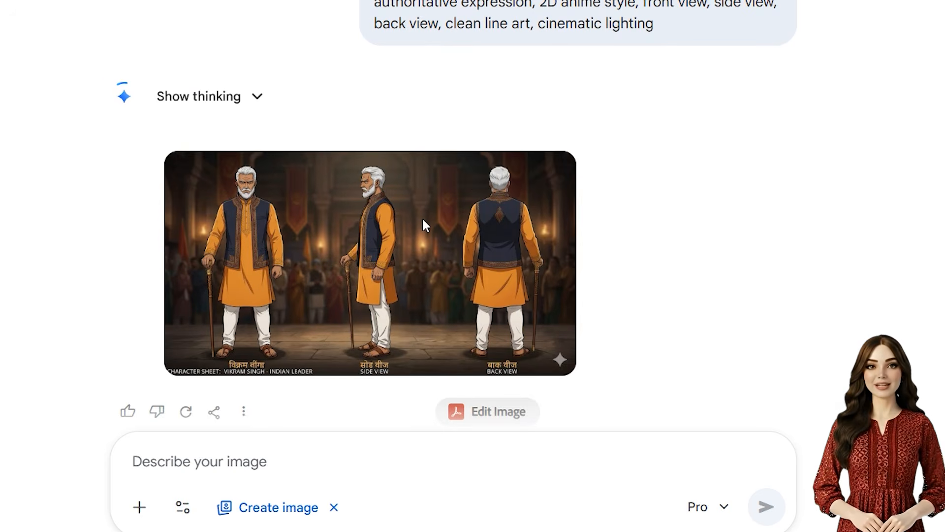
{"action": "left_click", "coordinate": [425, 225]}
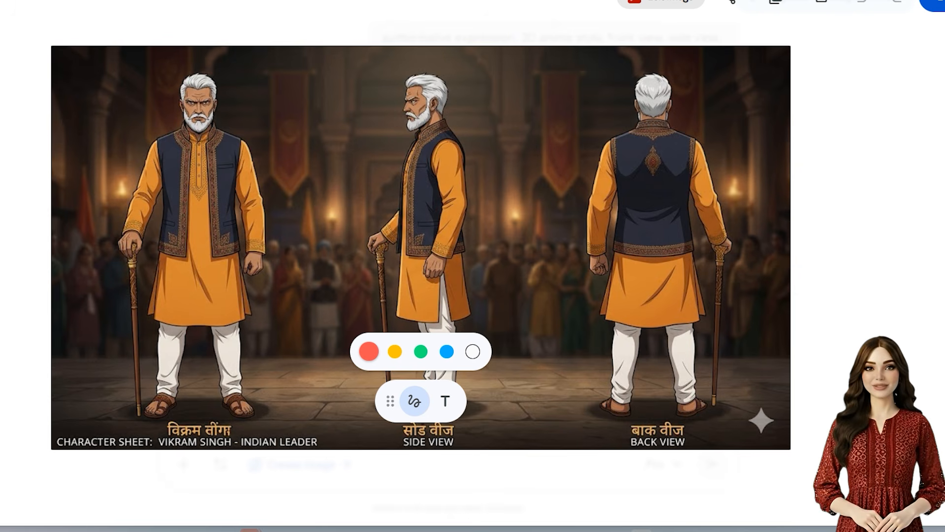
{"action": "key", "text": "Escape"}
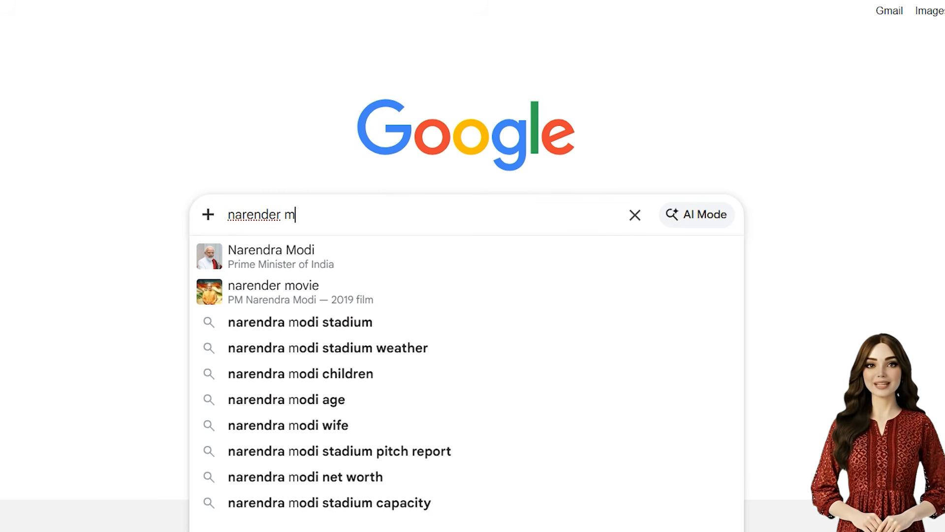
Search Google Images for Narendra Modi and save the CNBC portrait with the dark background as uununyh
{"action": "left_click", "coordinate": [286, 255]}
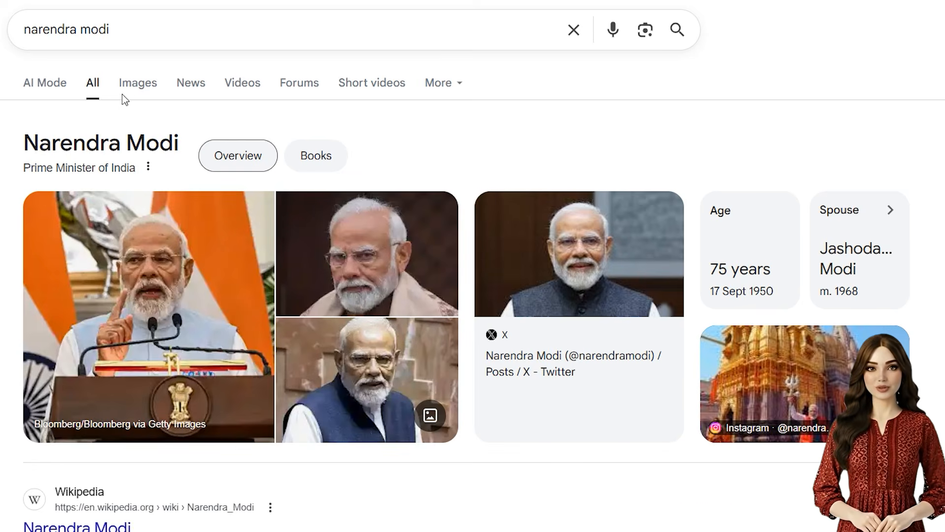
{"action": "left_click", "coordinate": [133, 84]}
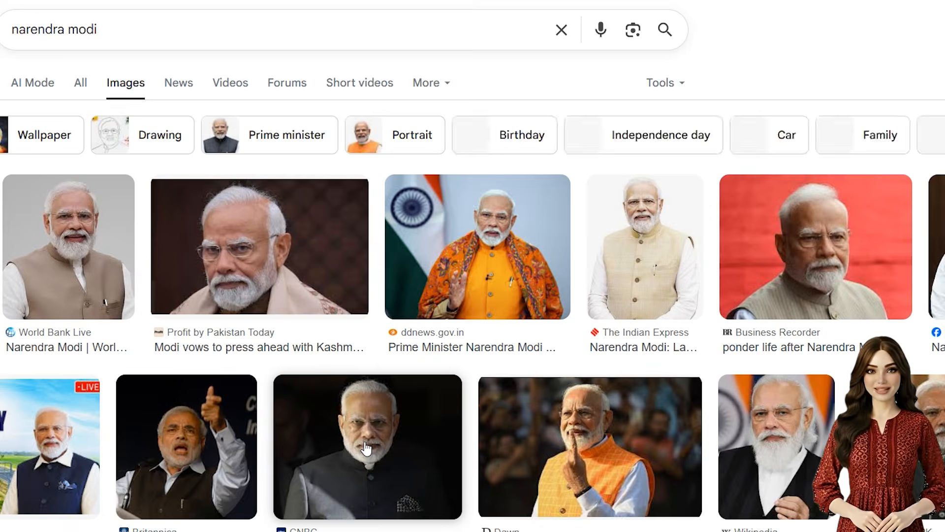
{"action": "left_click", "coordinate": [402, 436]}
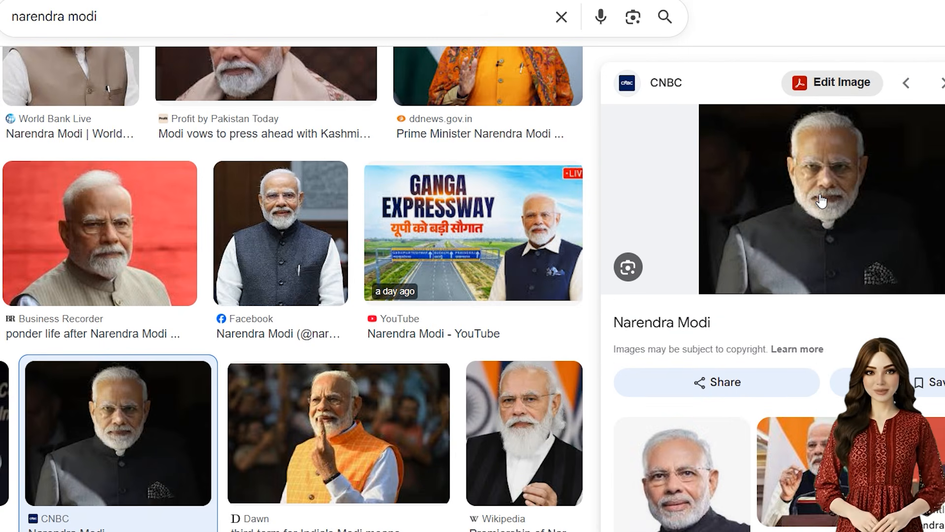
{"action": "right_click", "coordinate": [813, 202]}
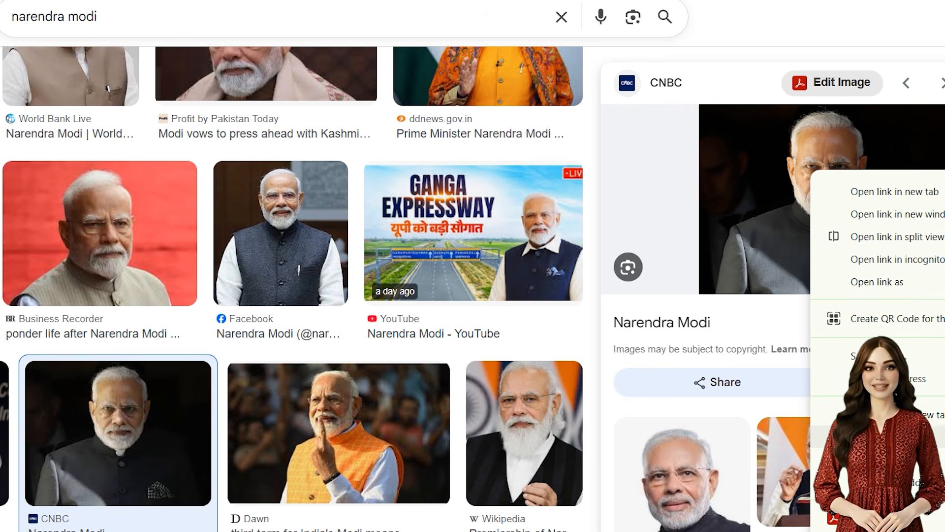
{"action": "key", "text": "Escape"}
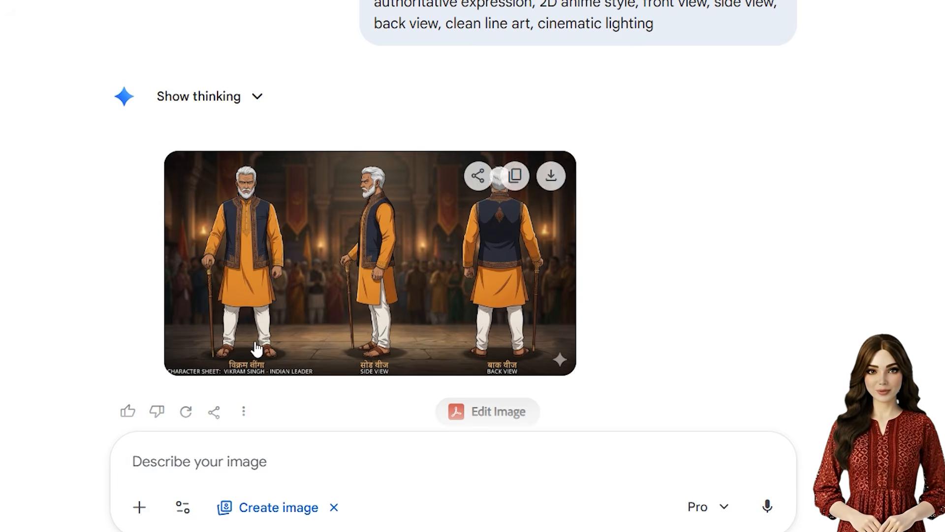
Upload the uununyh photo to Gemini and send "Is image ko 2D mein convert karo aur background ko bilkul black rakhna"
{"action": "left_click", "coordinate": [139, 507]}
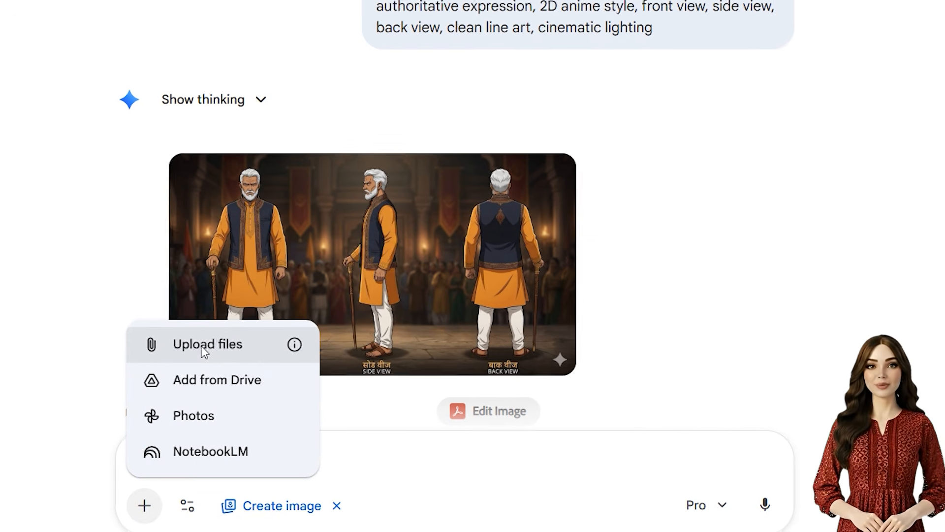
{"action": "left_click", "coordinate": [255, 351]}
{"action": "left_click", "coordinate": [34, 75]}
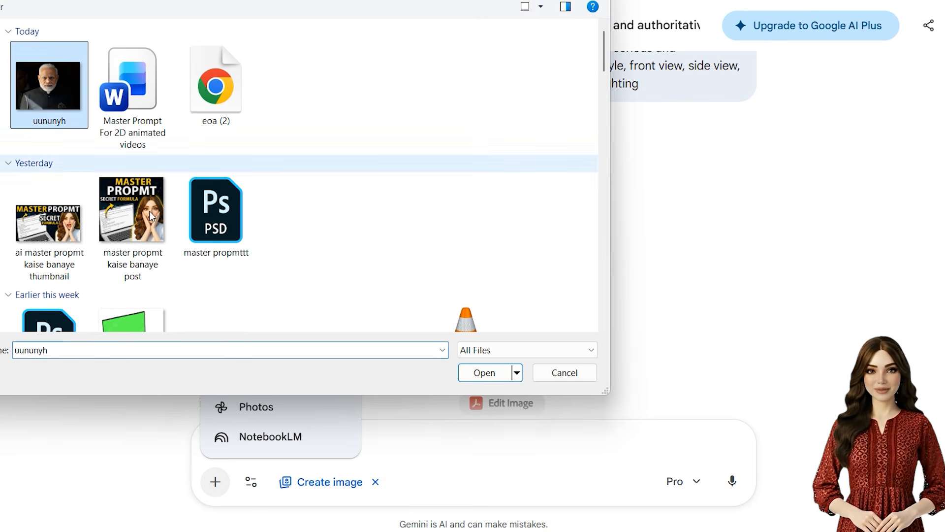
{"action": "left_click", "coordinate": [476, 377]}
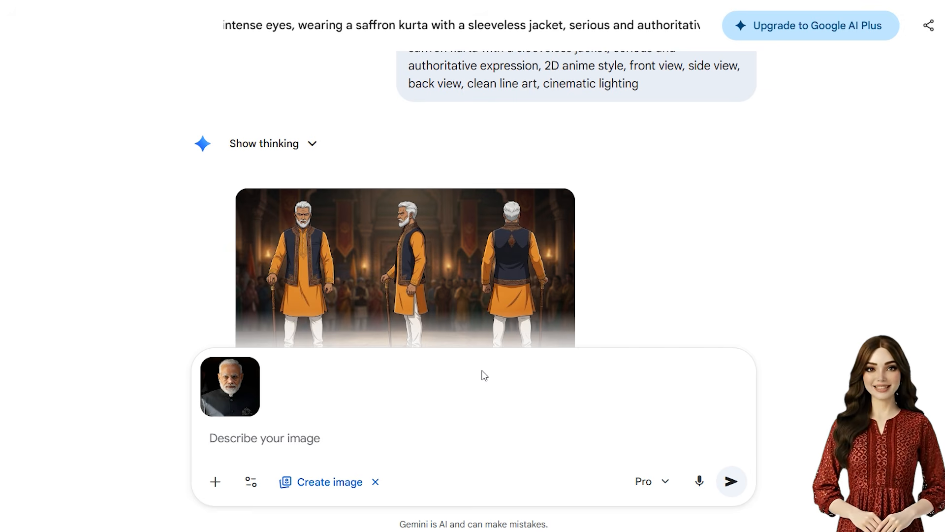
{"action": "type", "text": "Is image ko 2D mein convert karo aur background ko bilkul black rakhna"}
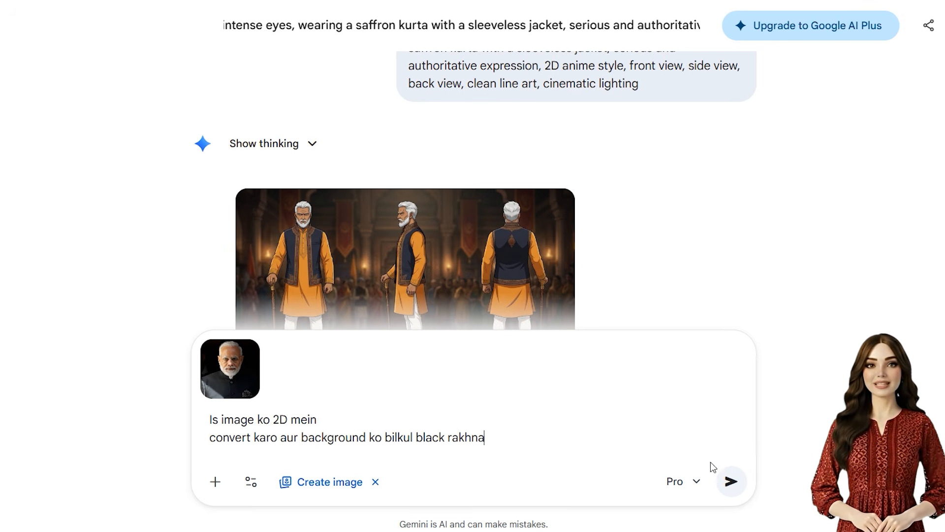
{"action": "left_click", "coordinate": [730, 481]}
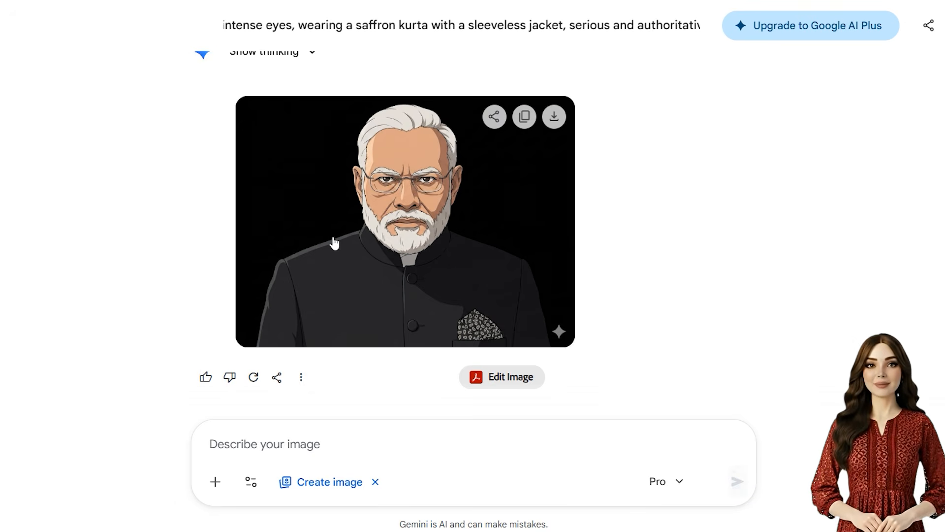
View the generated 2D portrait enlarged, close the preview and download the image
{"action": "left_click", "coordinate": [412, 210]}
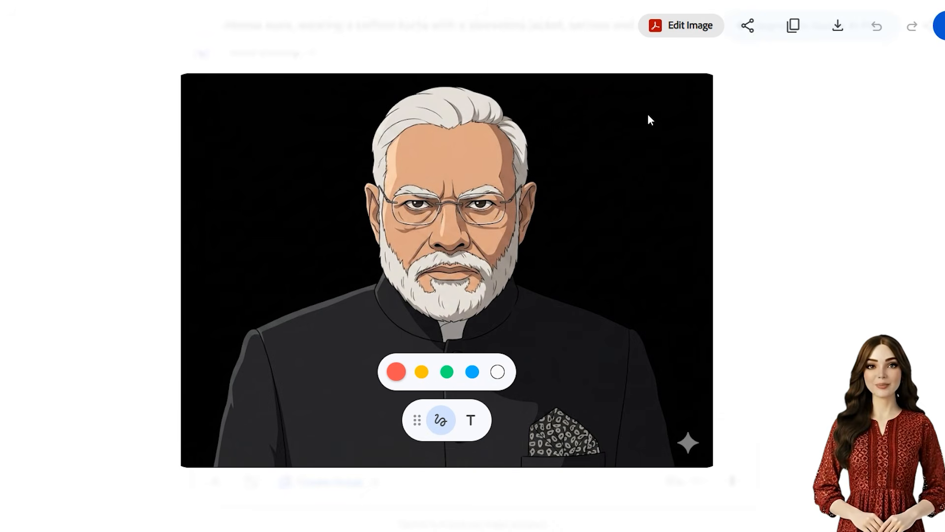
{"action": "left_click", "coordinate": [2, 25]}
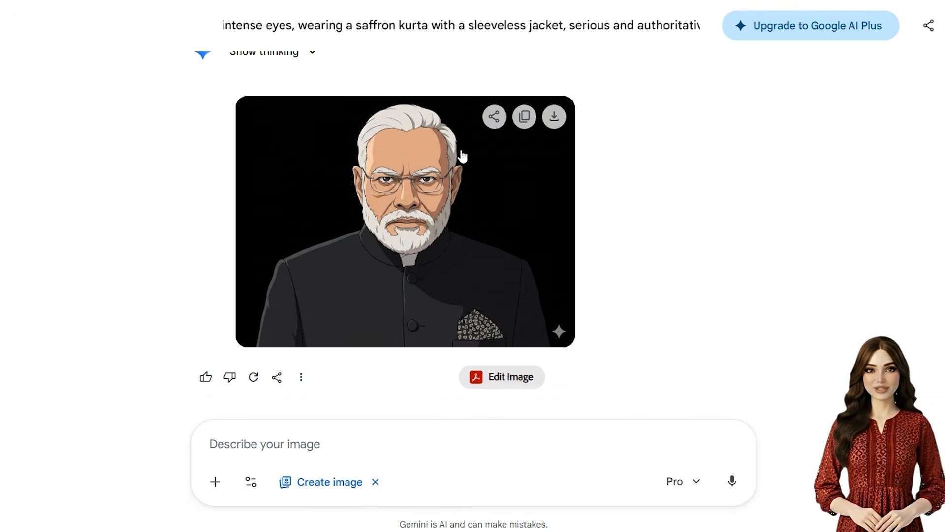
{"action": "left_click", "coordinate": [554, 117]}
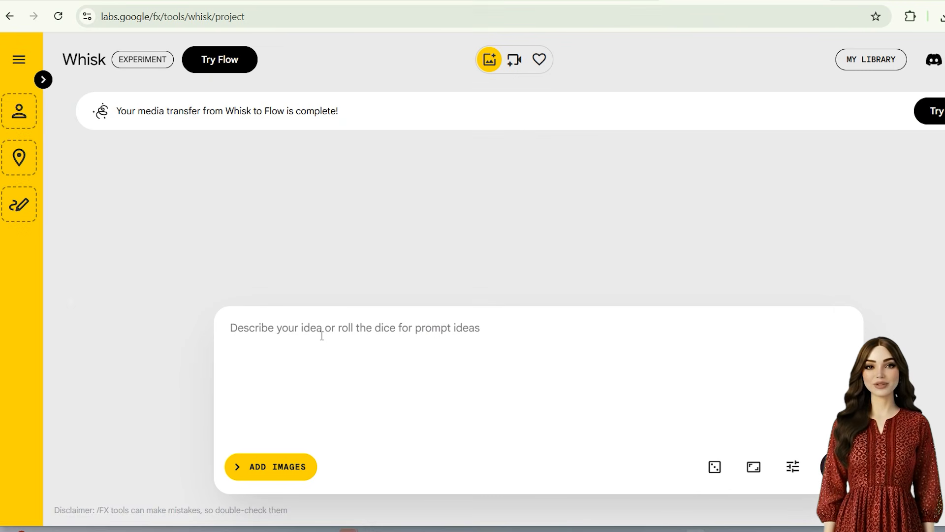
Upload the five 2D Gemini images to Whisk as subjects: Modi, Ajit Doval, Imran Khan, the camouflage-uniformed soldier and the cockpit pilot
{"action": "left_click", "coordinate": [272, 466]}
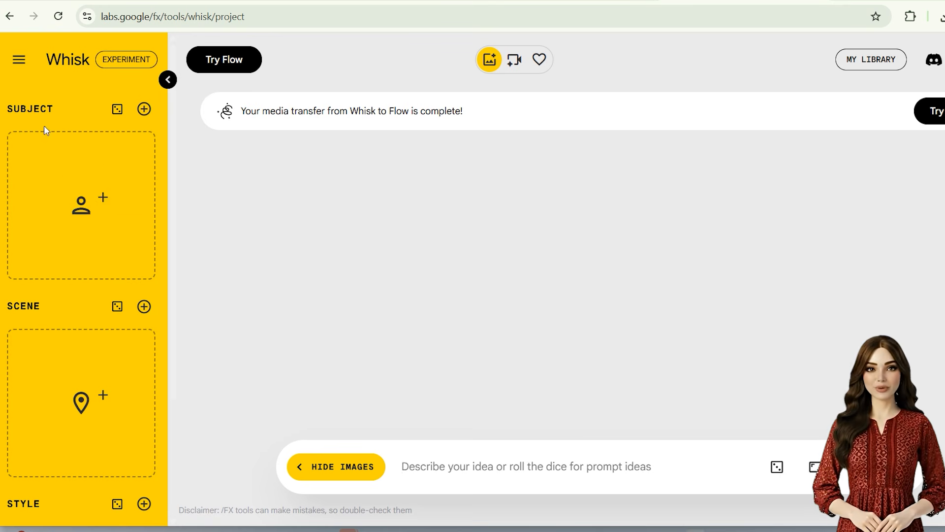
{"action": "mouse_move", "coordinate": [80, 236]}
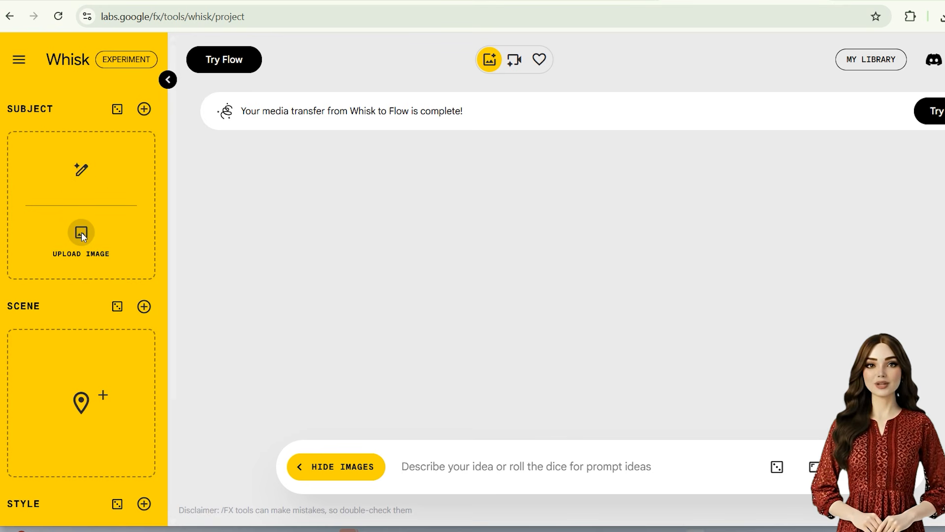
{"action": "left_click", "coordinate": [85, 236]}
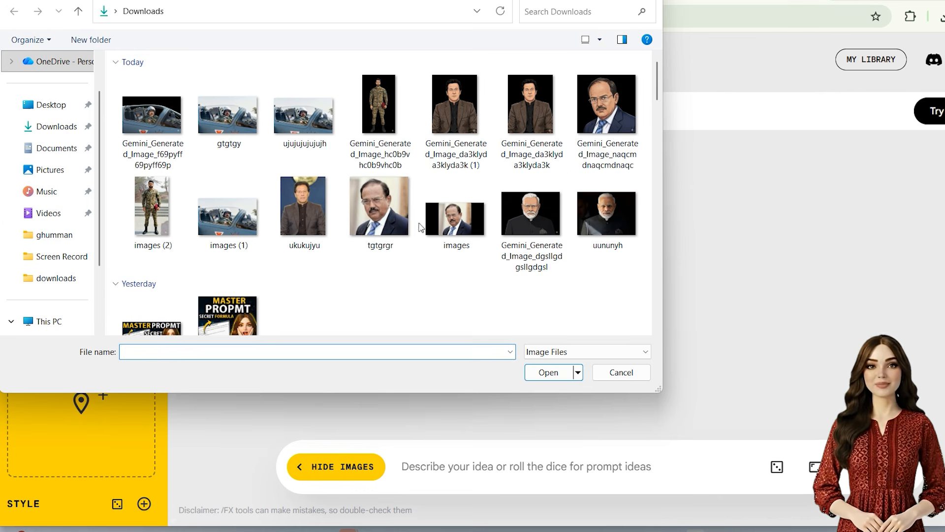
{"action": "left_click", "coordinate": [528, 222]}
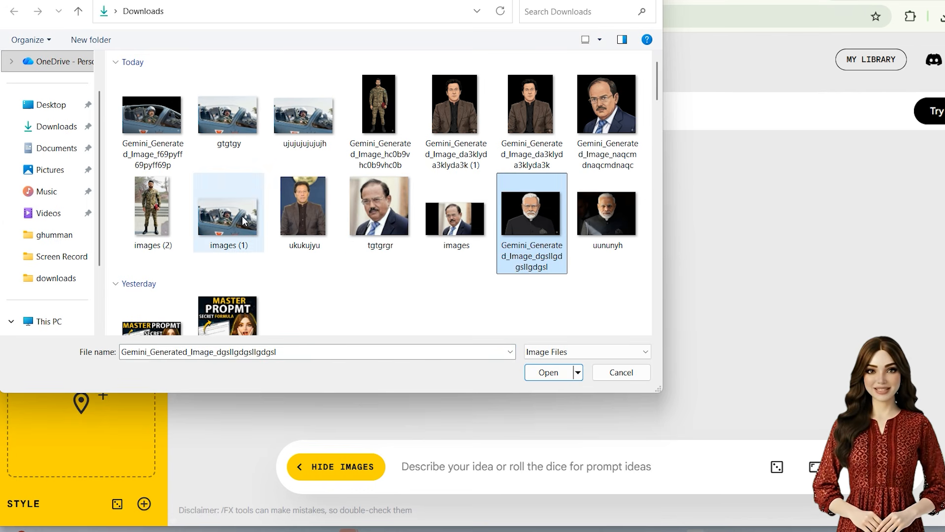
{"action": "left_click", "coordinate": [605, 105], "text": "ctrl"}
{"action": "left_click", "coordinate": [530, 104], "text": "ctrl"}
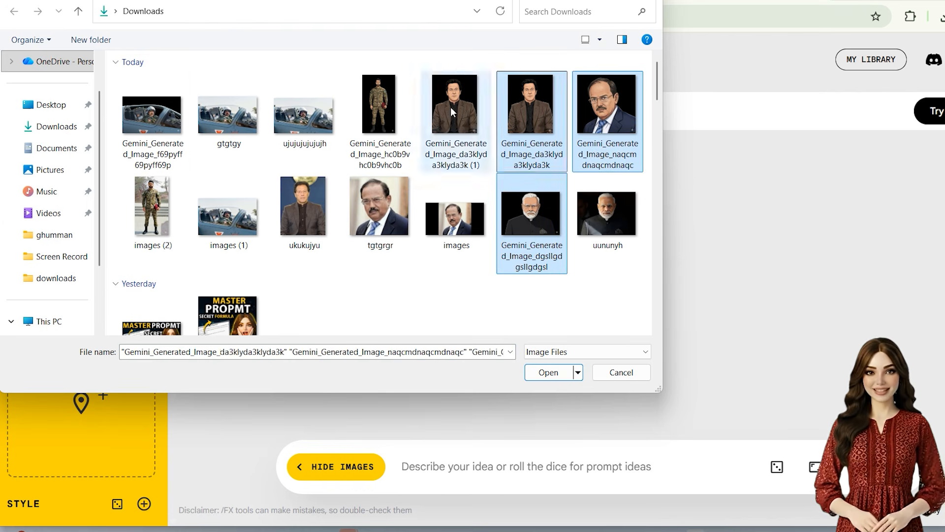
{"action": "left_click", "coordinate": [379, 104], "text": "ctrl"}
{"action": "left_click", "coordinate": [151, 115], "text": "ctrl"}
{"action": "left_click", "coordinate": [549, 373]}
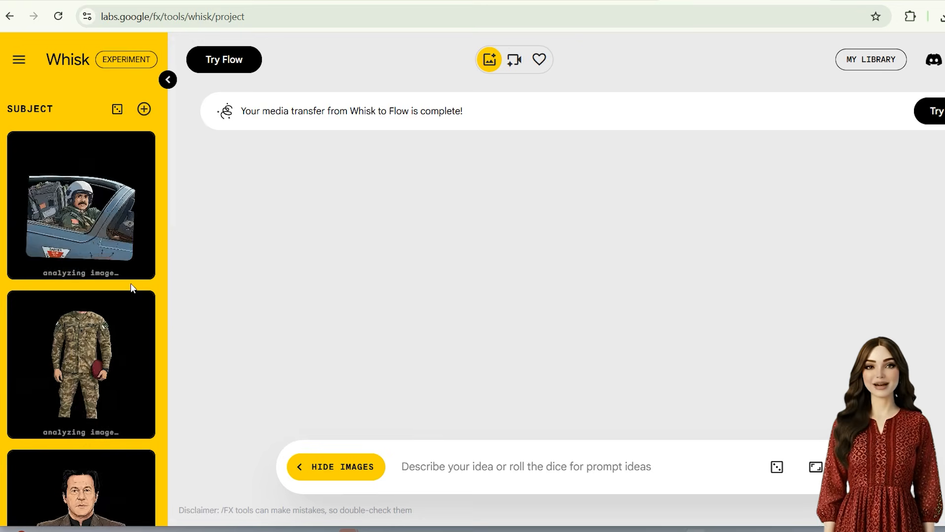
Look through the uploaded character images in the Subject section
{"action": "scroll", "coordinate": [131, 283], "scroll_direction": "down", "scroll_amount": 5}
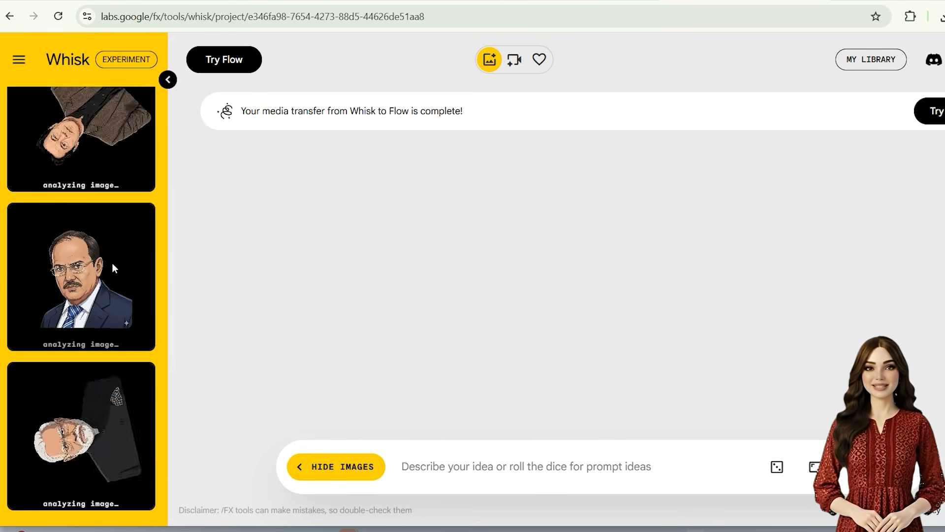
{"action": "scroll", "coordinate": [112, 263], "scroll_direction": "down", "scroll_amount": 2}
{"action": "scroll", "coordinate": [112, 264], "scroll_direction": "down", "scroll_amount": 2}
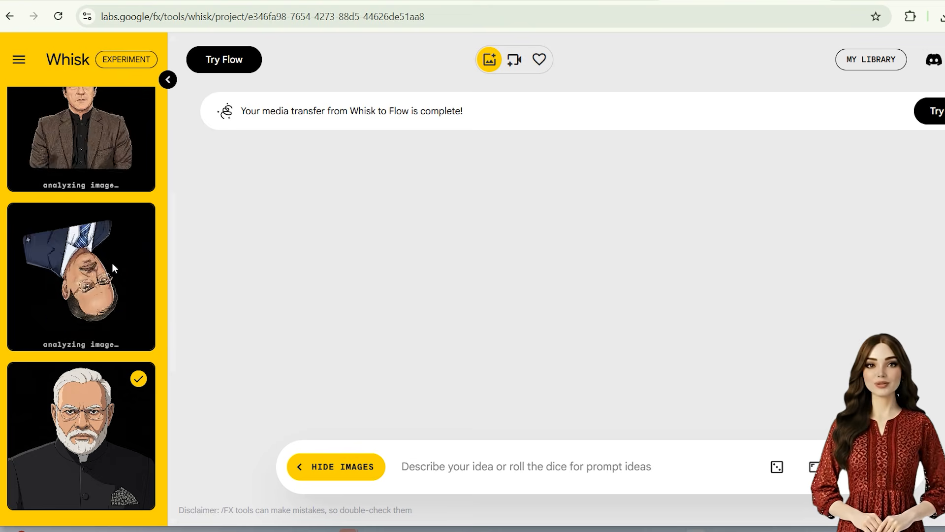
{"action": "scroll", "coordinate": [112, 263], "scroll_direction": "up", "scroll_amount": 2}
{"action": "scroll", "coordinate": [148, 251], "scroll_direction": "up", "scroll_amount": 5}
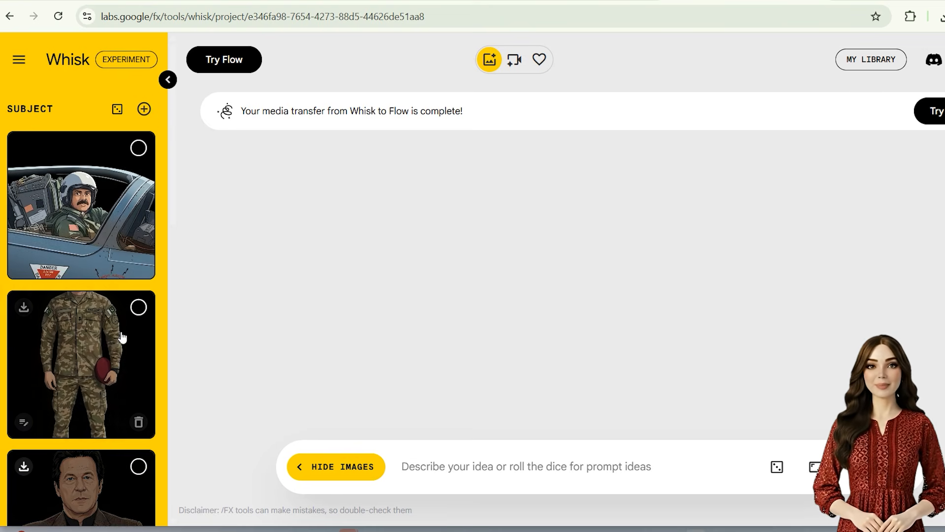
{"action": "scroll", "coordinate": [120, 337], "scroll_direction": "down", "scroll_amount": 5}
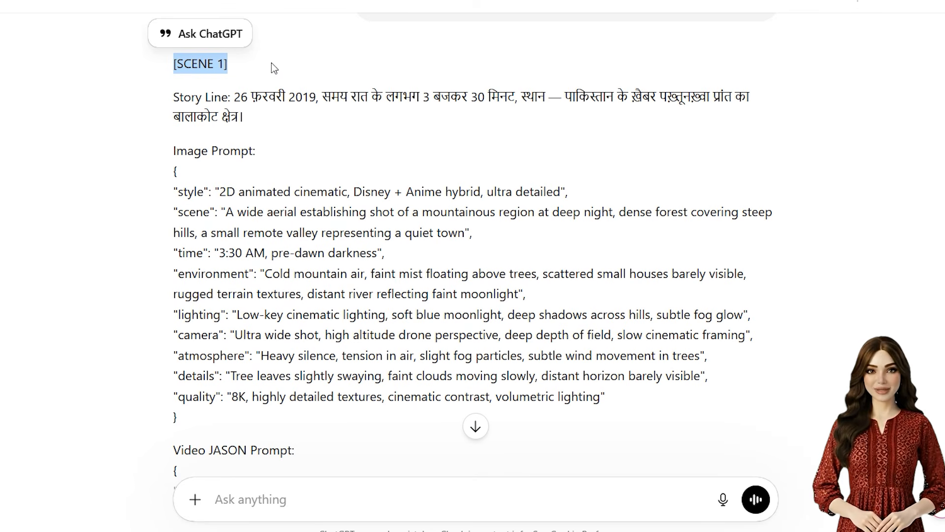
In the ChatGPT scene prompts chat, send "i need all the scenes lines to be writtern in roman language as i cant understand hindi language"
{"action": "left_click", "coordinate": [303, 139]}
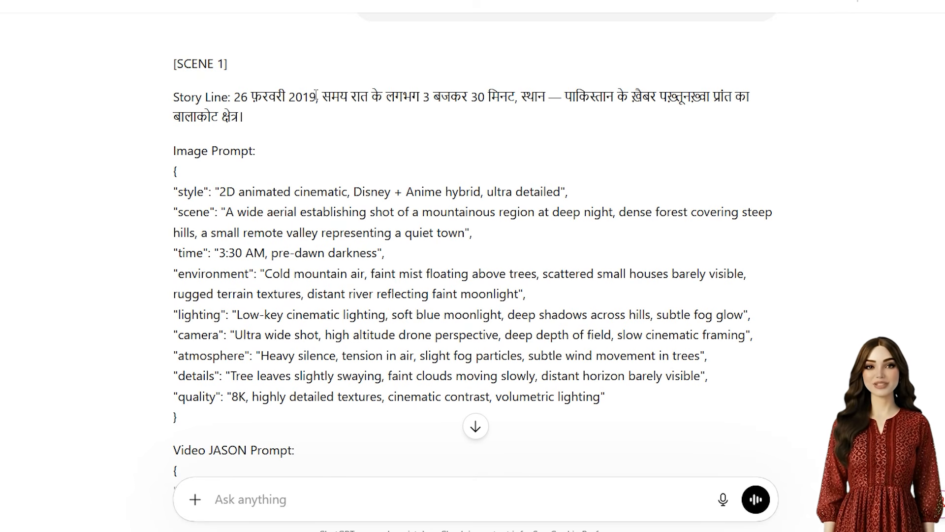
{"action": "scroll", "coordinate": [429, 207], "scroll_direction": "down", "scroll_amount": 20}
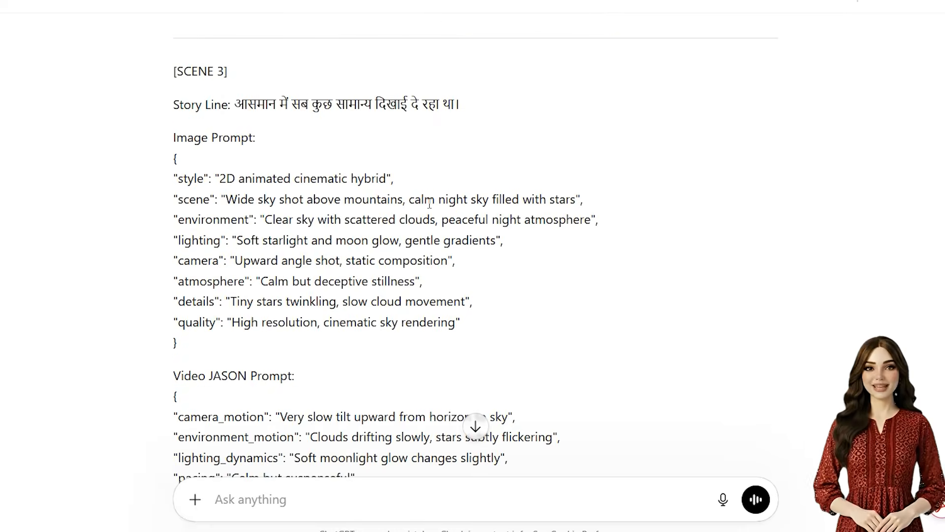
{"action": "scroll", "coordinate": [431, 207], "scroll_direction": "down", "scroll_amount": 20}
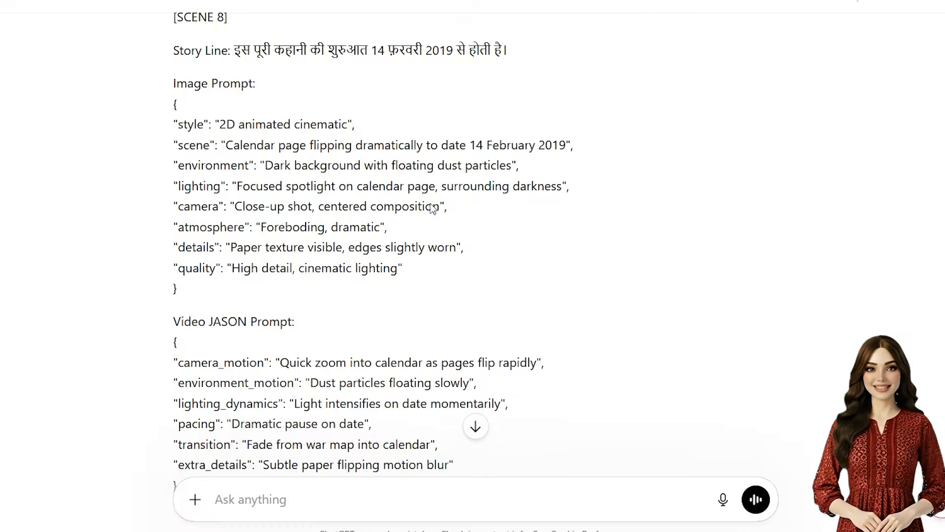
{"action": "scroll", "coordinate": [436, 226], "scroll_direction": "down", "scroll_amount": 20}
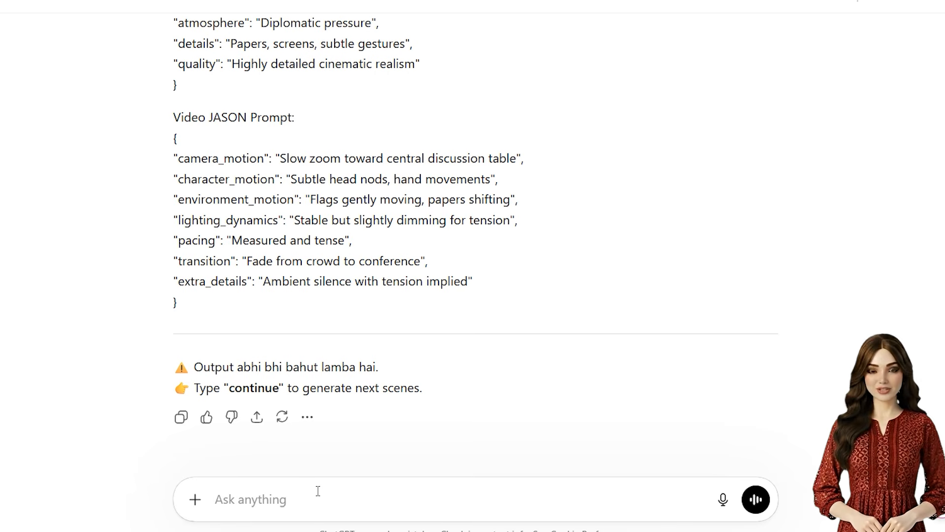
{"action": "type", "text": "i n"}
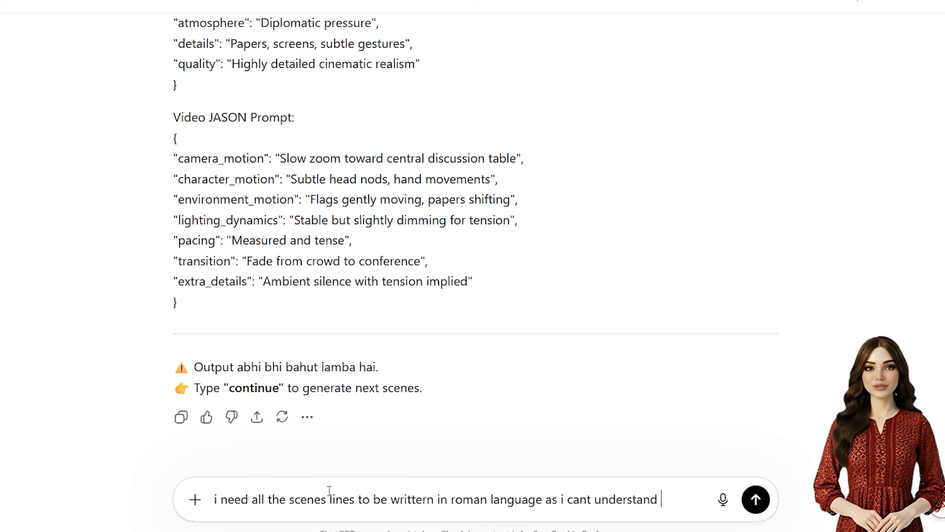
{"action": "type", "text": "nguage"}
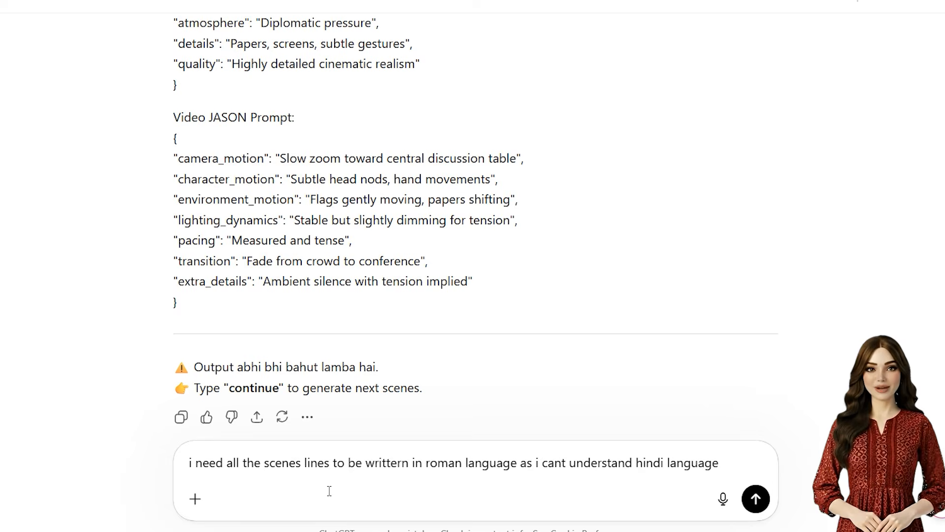
{"action": "key", "text": "Return"}
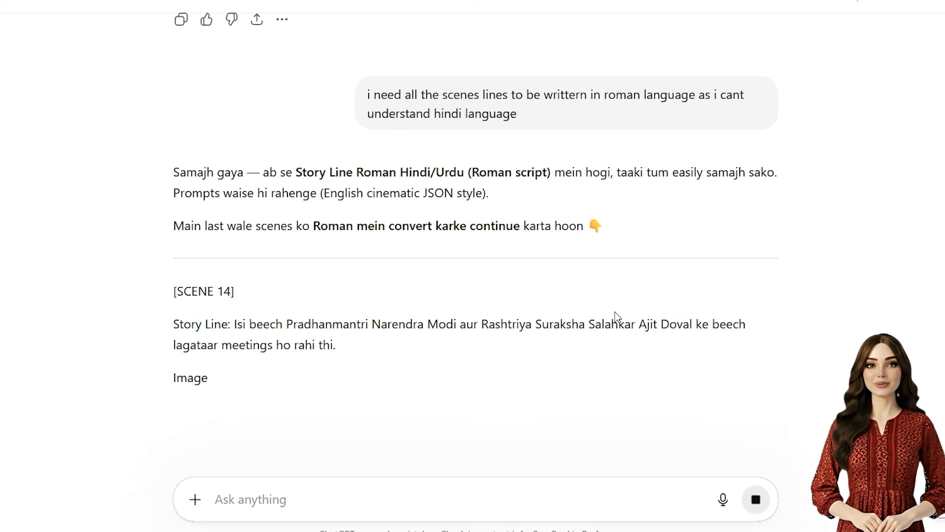
Copy the Scene 1 image prompt from the ChatGPT scene list and paste it into Whisk's prompt field
{"action": "scroll", "coordinate": [560, 352], "scroll_direction": "up", "scroll_amount": 2}
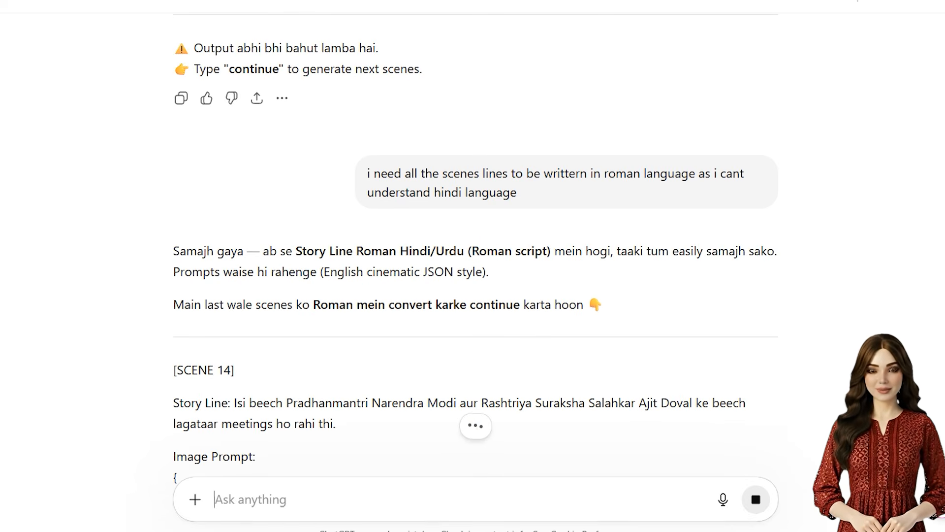
{"action": "left_click_drag", "start_coordinate": [838, 276], "coordinate": [838, 338]}
{"action": "scroll", "coordinate": [838, 338], "scroll_direction": "down", "scroll_amount": 12}
{"action": "left_click", "coordinate": [838, 338]}
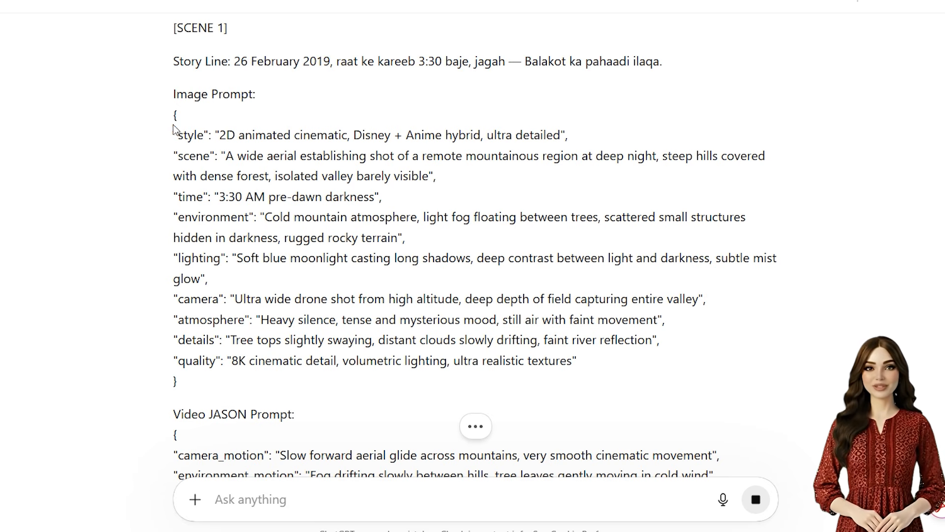
{"action": "left_click_drag", "start_coordinate": [175, 119], "coordinate": [253, 217]}
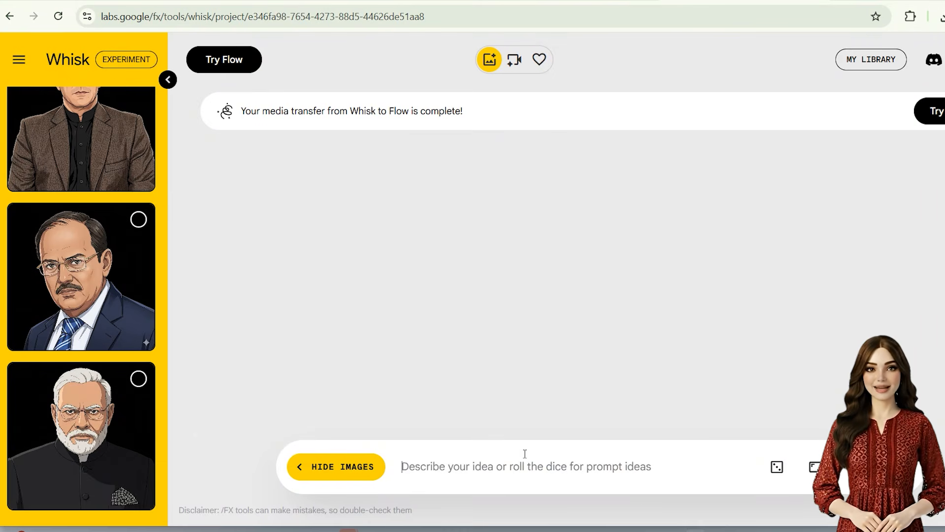
{"action": "key", "text": "ctrl+v"}
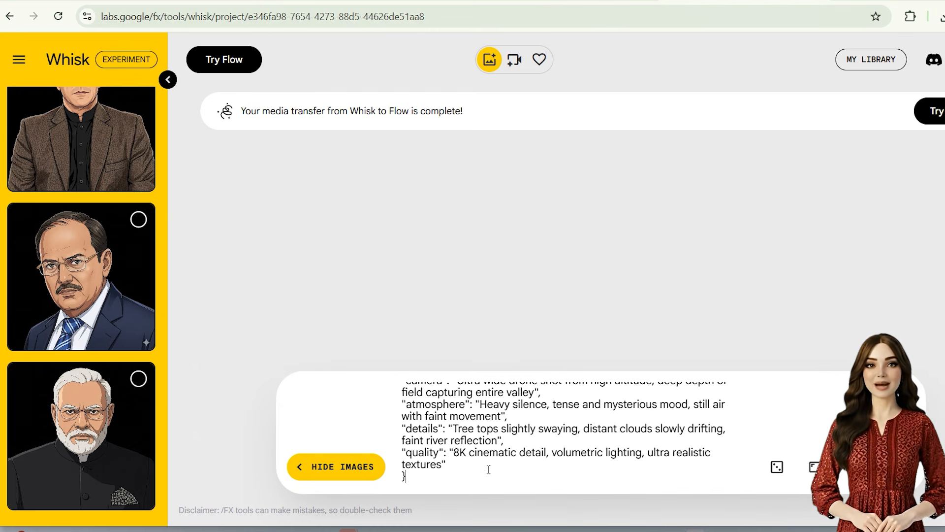
Set the aspect ratio to 16:9 landscape and generate the Scene 1 images without selecting any subject
{"action": "scroll", "coordinate": [98, 148], "scroll_direction": "up", "scroll_amount": 7}
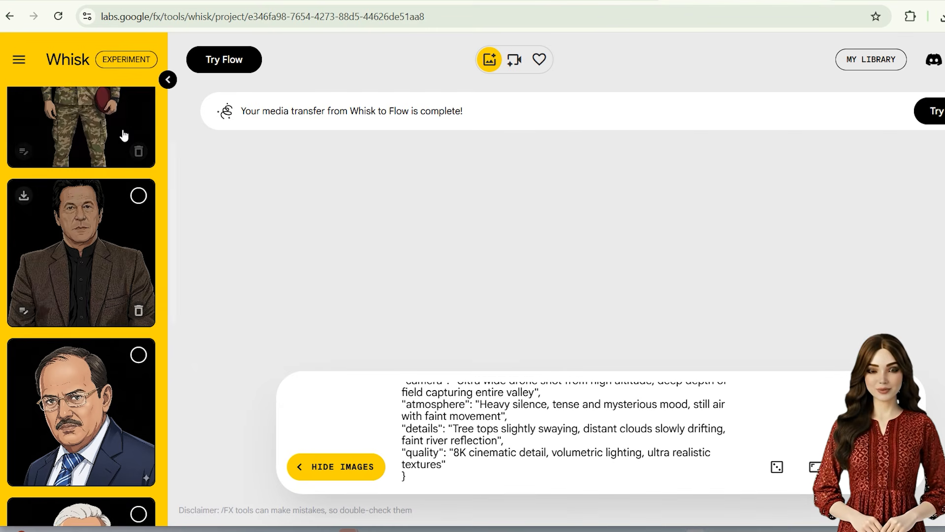
{"action": "scroll", "coordinate": [125, 138], "scroll_direction": "up", "scroll_amount": 2}
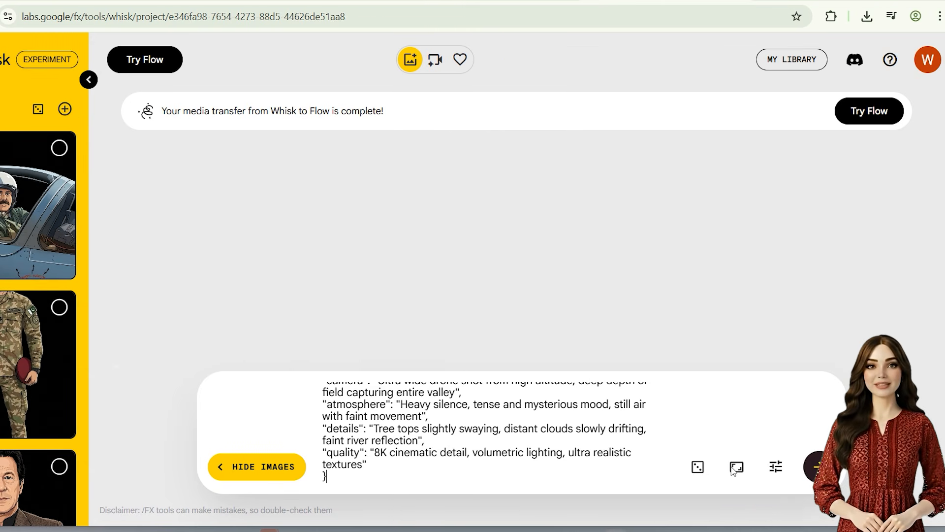
{"action": "left_click", "coordinate": [737, 468]}
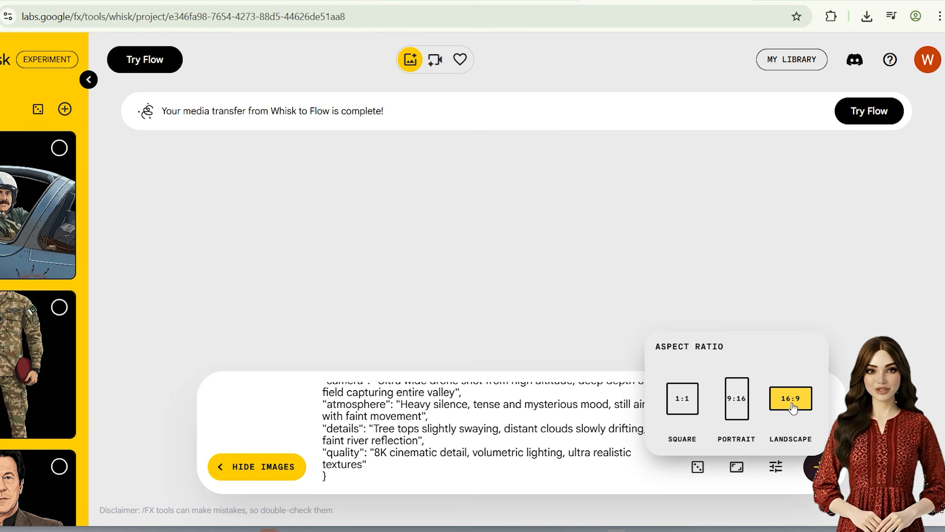
{"action": "left_click", "coordinate": [608, 434]}
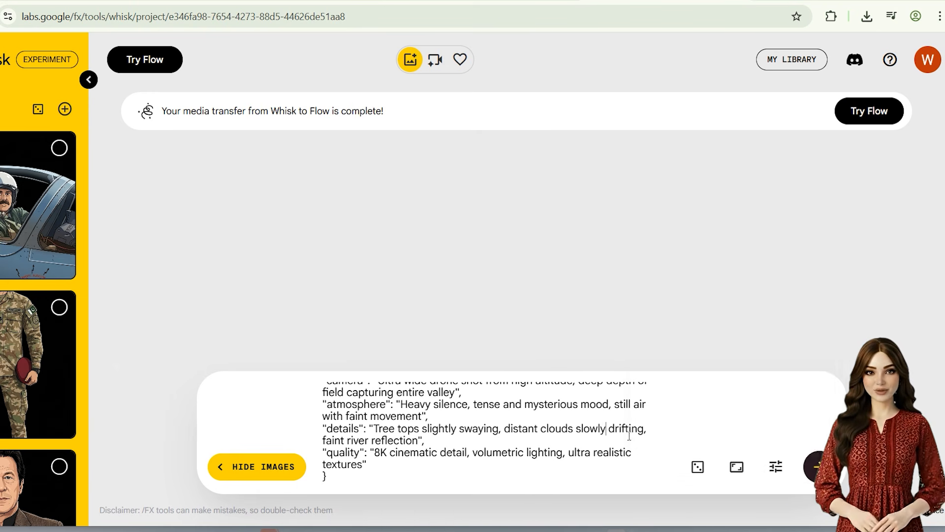
{"action": "key", "text": "Return"}
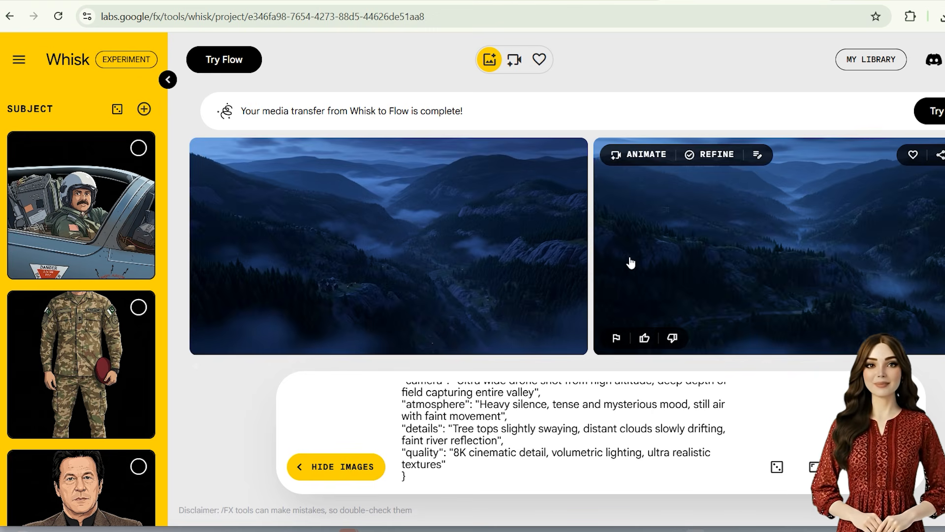
View both generated night-valley images enlarged, close the previews and download the first image
{"action": "left_click", "coordinate": [402, 252]}
{"action": "left_click", "coordinate": [780, 66]}
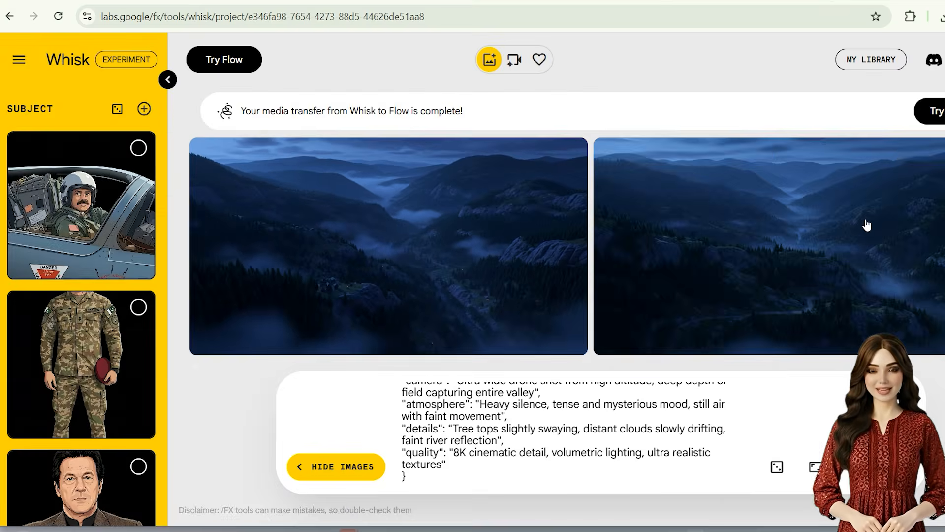
{"action": "left_click", "coordinate": [690, 174]}
{"action": "left_click", "coordinate": [781, 65]}
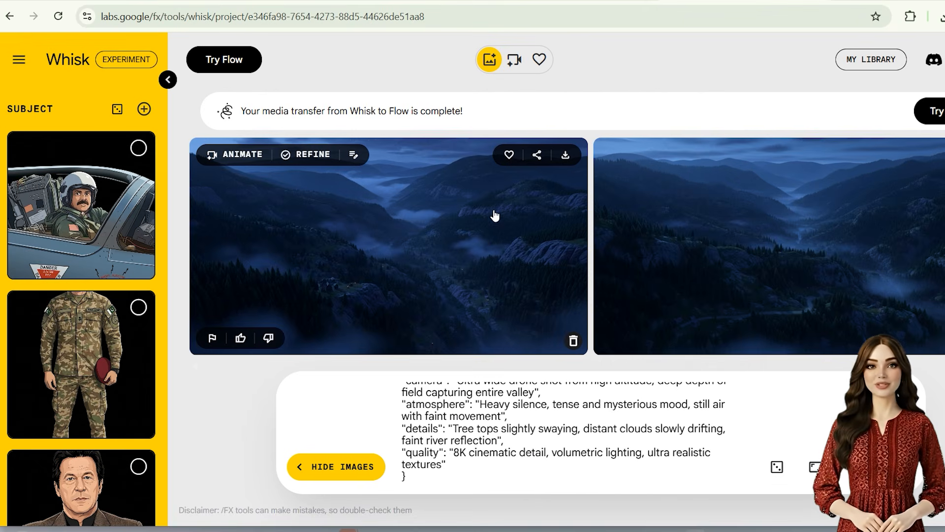
{"action": "left_click", "coordinate": [566, 157]}
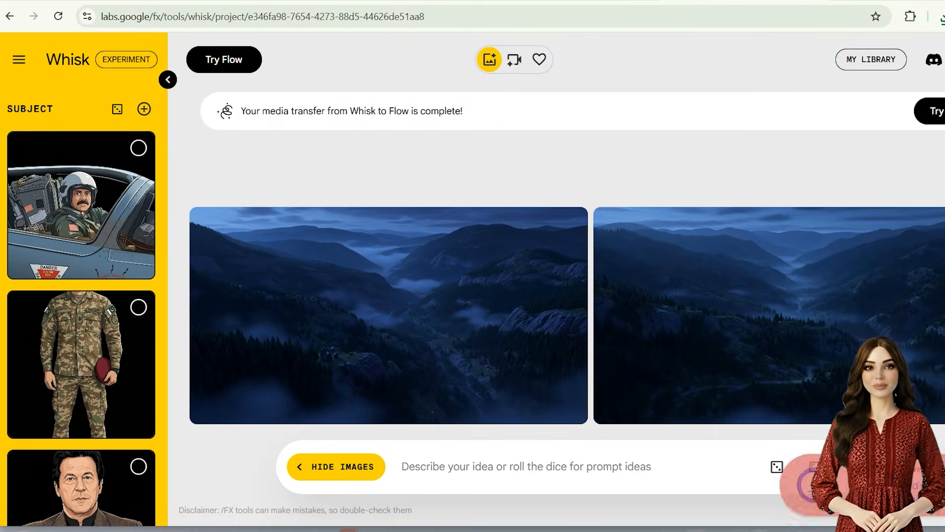
Switch to the ChatGPT chat and read the story lines, image prompts and Video JASON prompts of Scenes 2 to 4
{"action": "key", "text": "alt+Tab"}
{"action": "scroll", "coordinate": [526, 306], "scroll_direction": "down", "scroll_amount": 10}
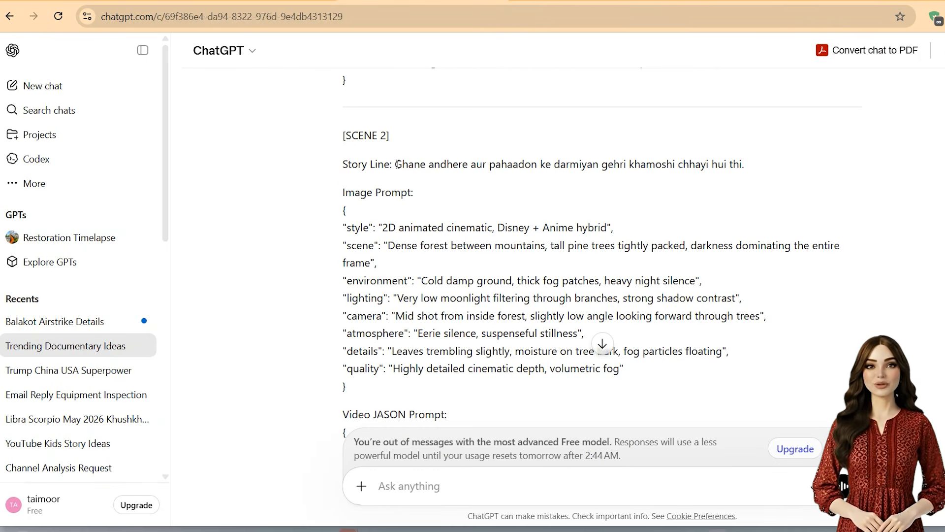
{"action": "left_click_drag", "start_coordinate": [398, 164], "coordinate": [785, 169]}
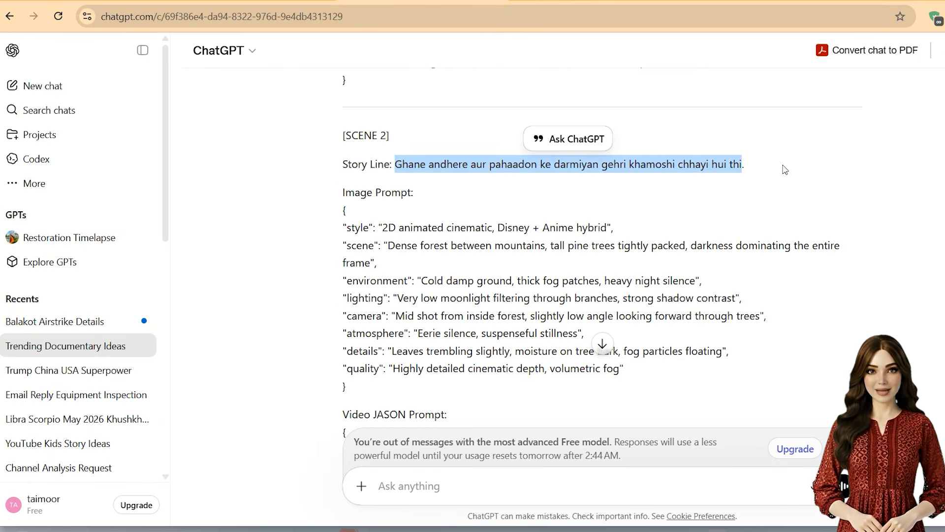
{"action": "left_click", "coordinate": [784, 169]}
{"action": "scroll", "coordinate": [502, 192], "scroll_direction": "down", "scroll_amount": 1}
{"action": "left_click_drag", "start_coordinate": [344, 147], "coordinate": [586, 321]}
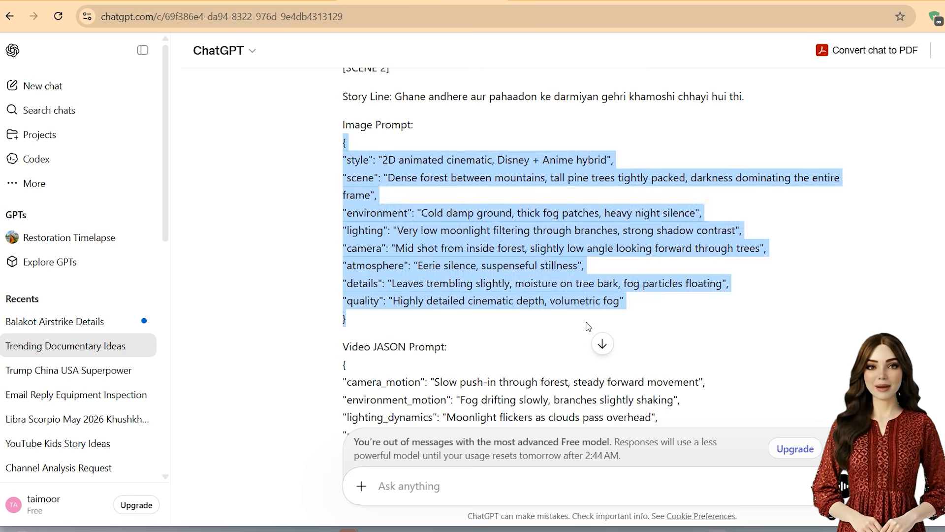
{"action": "left_click", "coordinate": [738, 275]}
{"action": "scroll", "coordinate": [683, 259], "scroll_direction": "down", "scroll_amount": 4}
{"action": "scroll", "coordinate": [683, 260], "scroll_direction": "down", "scroll_amount": 1}
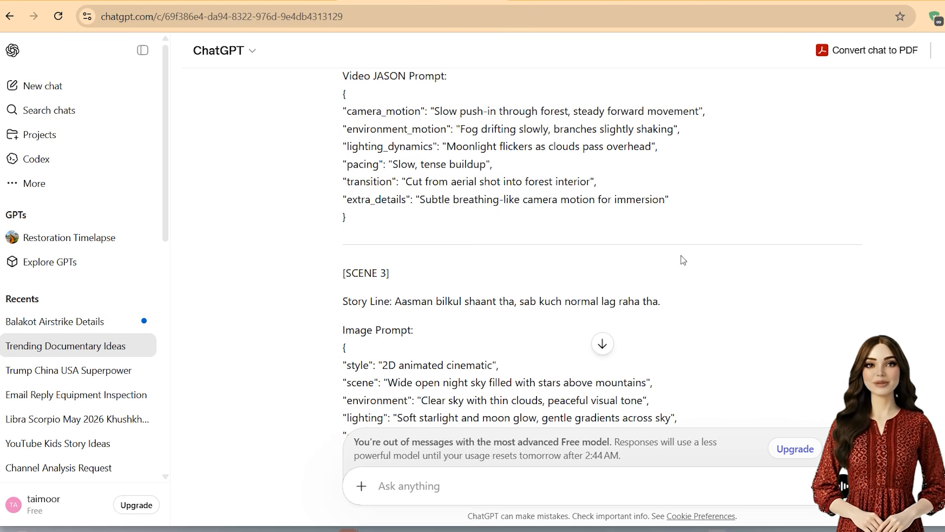
{"action": "scroll", "coordinate": [595, 142], "scroll_direction": "up", "scroll_amount": 1}
{"action": "scroll", "coordinate": [603, 168], "scroll_direction": "down", "scroll_amount": 9}
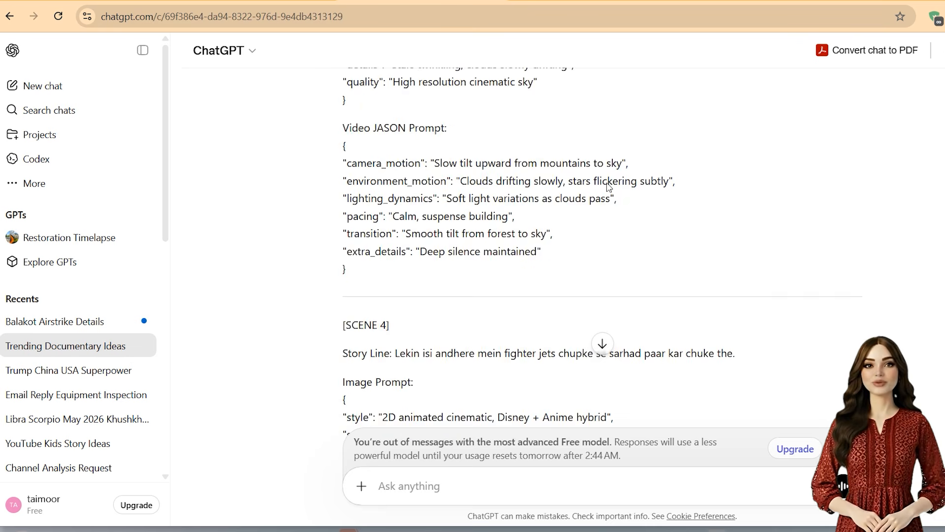
{"action": "scroll", "coordinate": [610, 182], "scroll_direction": "down", "scroll_amount": 2}
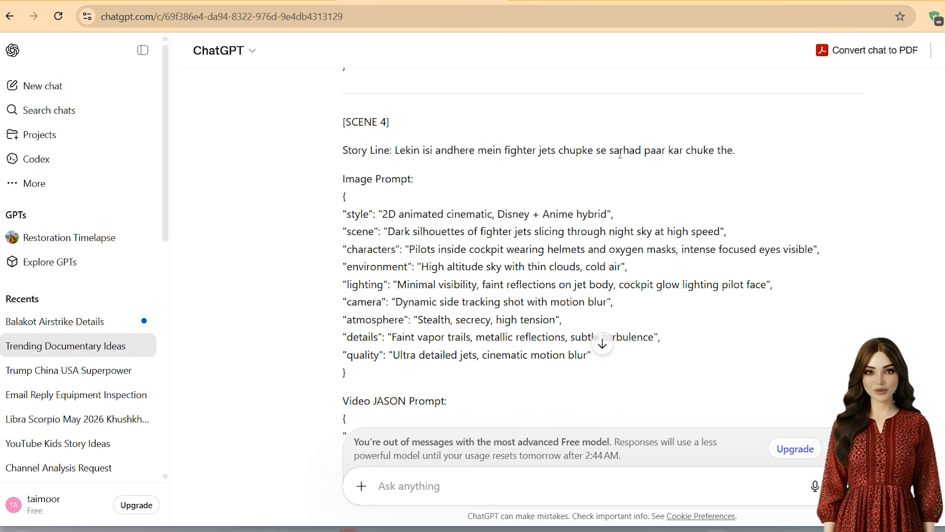
{"action": "scroll", "coordinate": [739, 156], "scroll_direction": "down", "scroll_amount": 4}
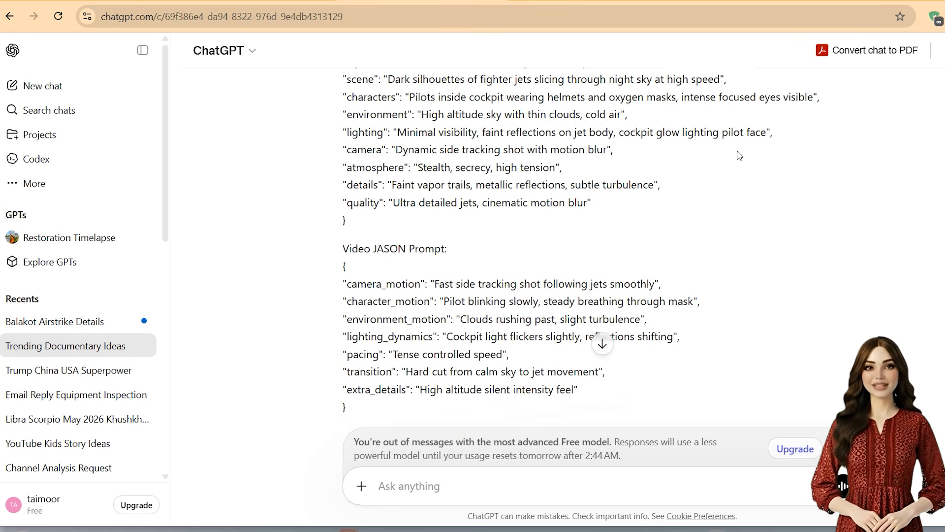
Copy the complete Hindi Balakot story from the chat and paste it into a new ChatGPT chat
{"action": "scroll", "coordinate": [737, 152], "scroll_direction": "up", "scroll_amount": 3}
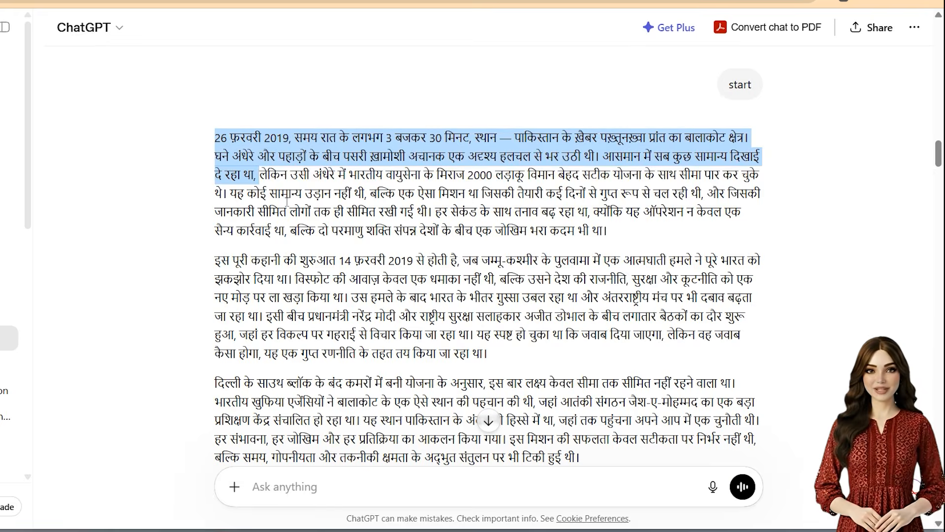
{"action": "left_click_drag", "start_coordinate": [541, 168], "coordinate": [769, 326]}
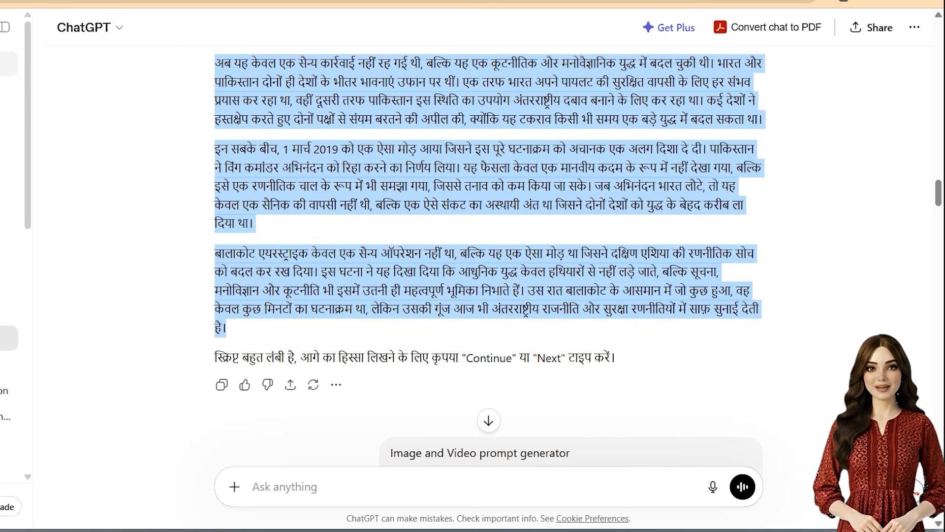
{"action": "key", "text": "ctrl+shift+o"}
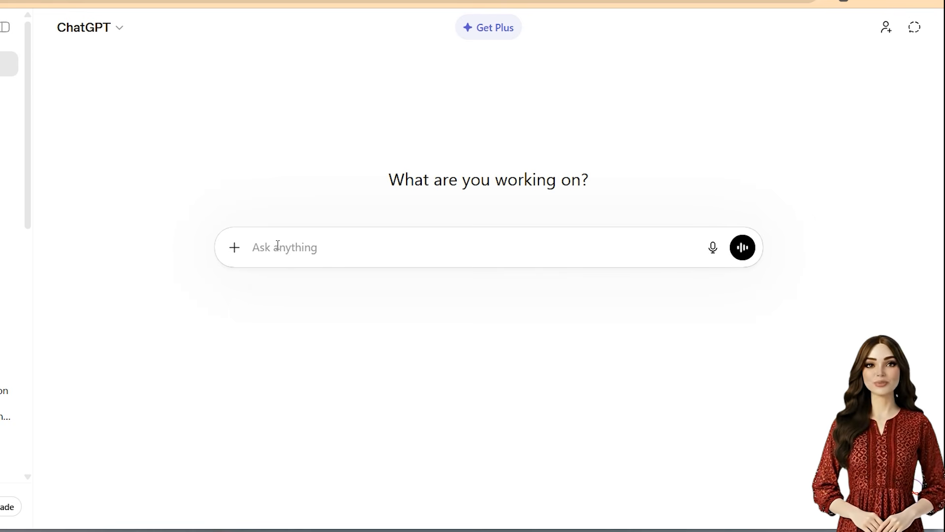
{"action": "key", "text": "ctrl+v"}
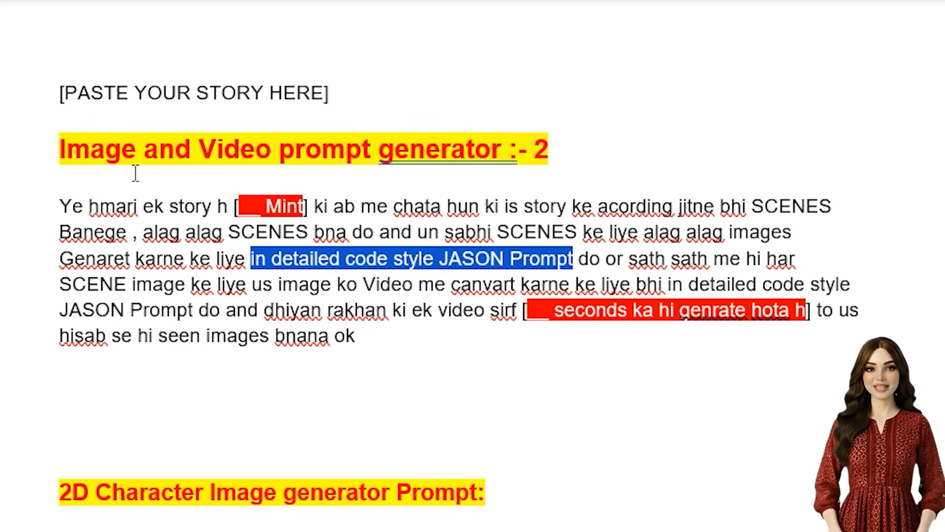
Copy the "Image and Video prompt generator :- 2" text from the prompt document and paste it after the story in ChatGPT
{"action": "scroll", "coordinate": [103, 181], "scroll_direction": "up", "scroll_amount": 2}
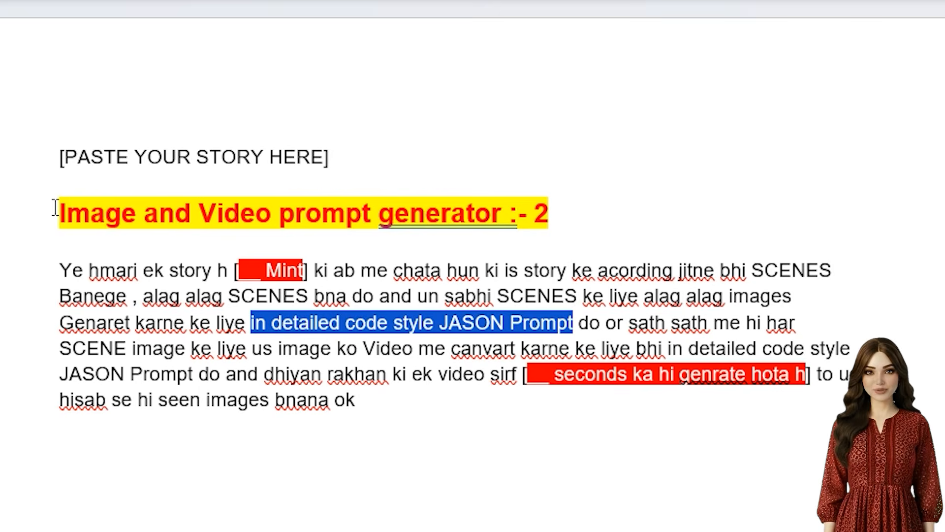
{"action": "left_click_drag", "start_coordinate": [55, 207], "coordinate": [466, 400]}
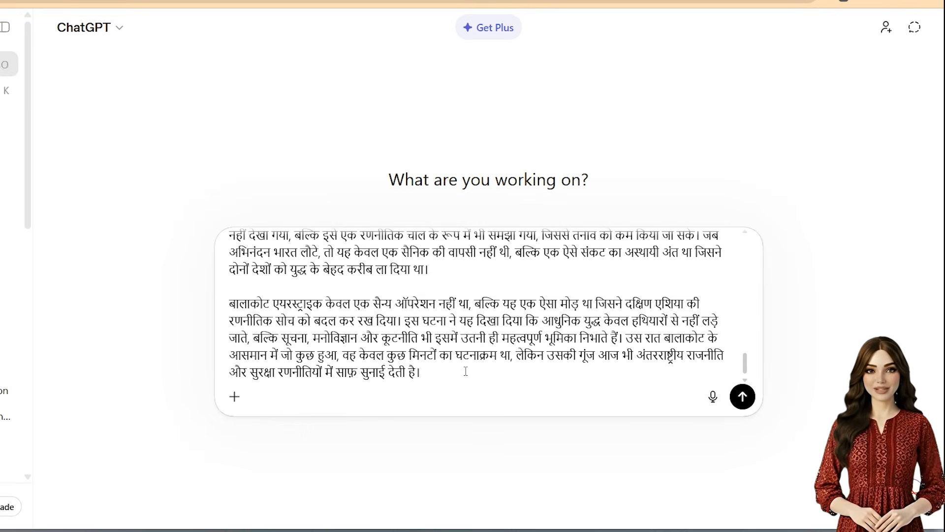
{"action": "type", "text": "Image and Video prompt generator :- 2 Ye hmari ek story h [__ Mint] ki ab me chata hun ki is story ke acording jitne bhi SCENES Banege , alag alag SCENES bna do and un sabhi SCENES ke liye alag alag images Genaret karne ke liye in detailed code style JASON Prompt do or sath sath me hi har SCENE image ke liye us image ko Video me canvart karne ke liye bhi in detailed code style JASON Prompt do and dhiyan rakhan ki ek video sirf [__ seconds ka hi genrate hota h] to us hisab se hi seen images bnana ok"}
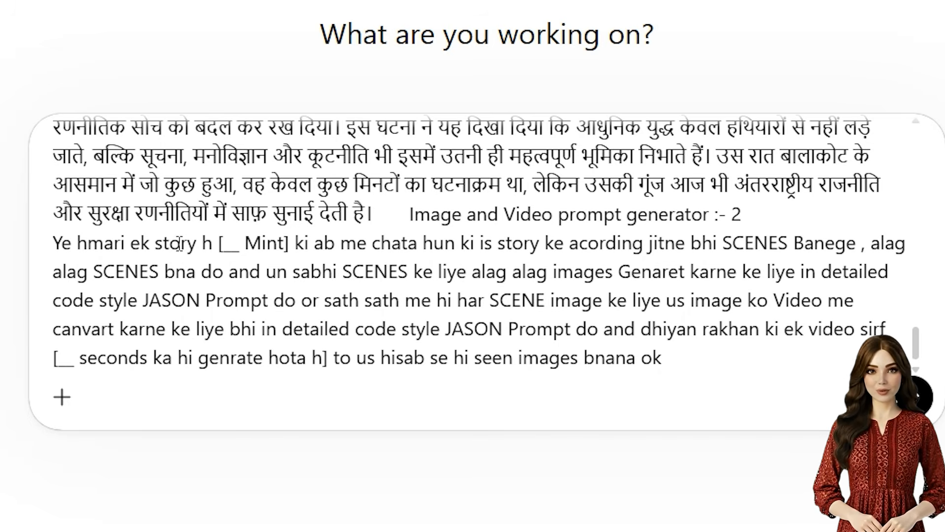
Fill in 8 for the story's minutes and 5 for the seconds per video, and send the prompt
{"action": "left_click", "coordinate": [239, 244]}
{"action": "type", "text": "8"}
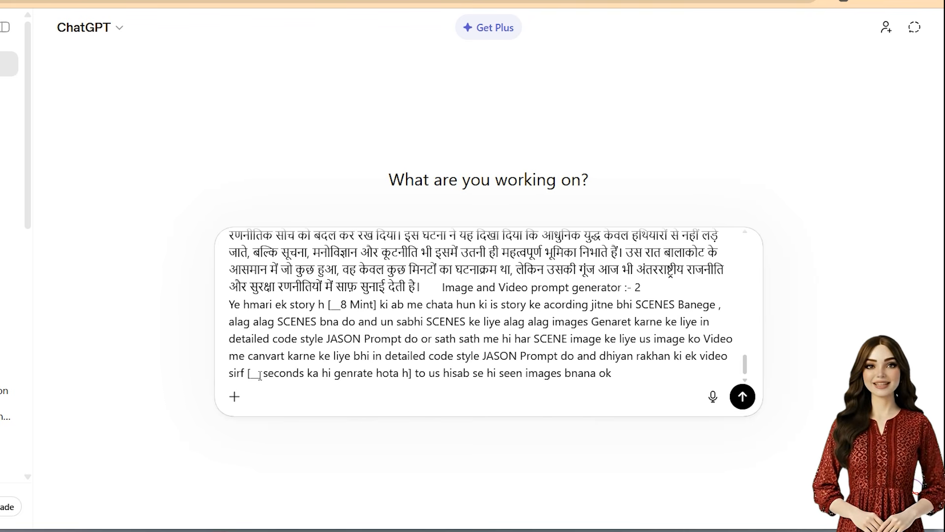
{"action": "type", "text": "5"}
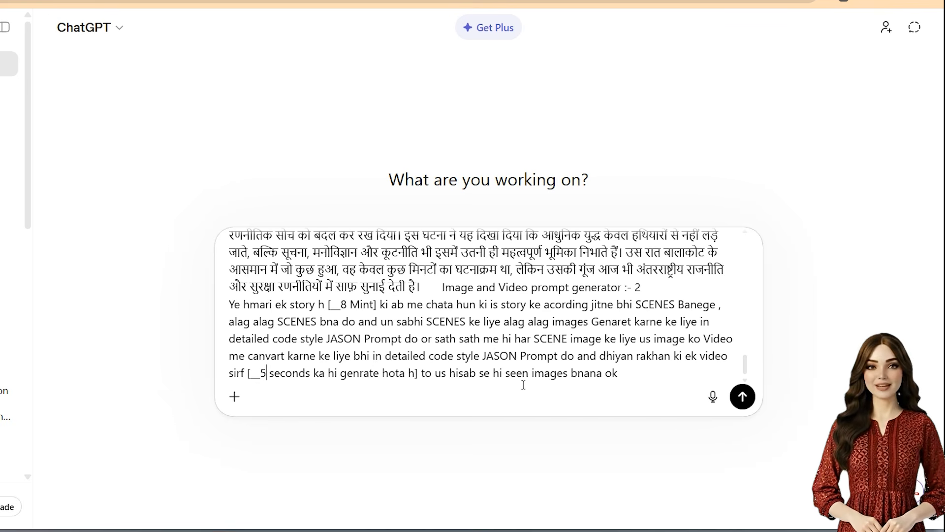
{"action": "left_click", "coordinate": [742, 398]}
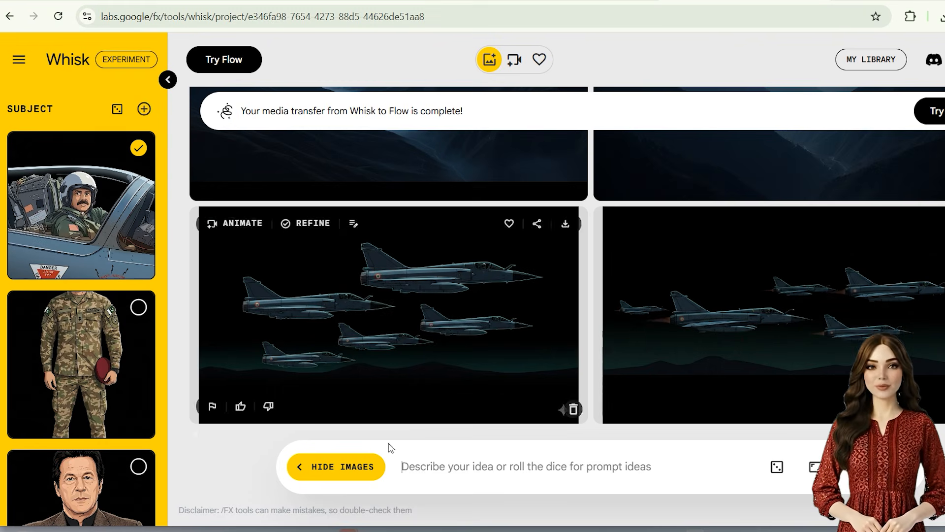
In Whisk, enter the scene_07 prompt about two leaders discussing strategy and generate it with only Ajit Doval and Modi as subjects
{"action": "type", "text": "{   \"scene_id\": \"scene_07\",   \"description\": \"two leaders discussing strategy in closed room, serious expressions\",   \"camera\": \"over the shoulder\",   \"lighting\": \"focused desk light\",   \"mood\": \"critical decision making\" }"}
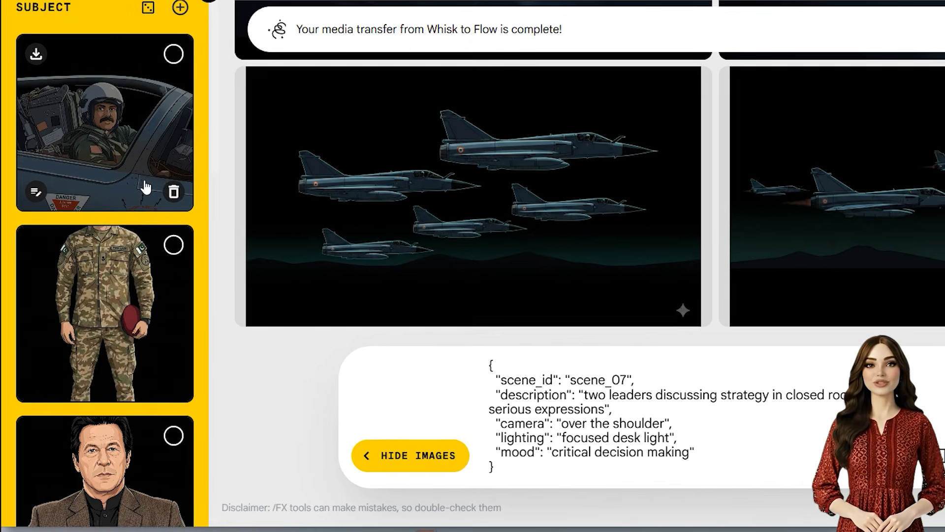
{"action": "scroll", "coordinate": [114, 246], "scroll_direction": "down", "scroll_amount": 5}
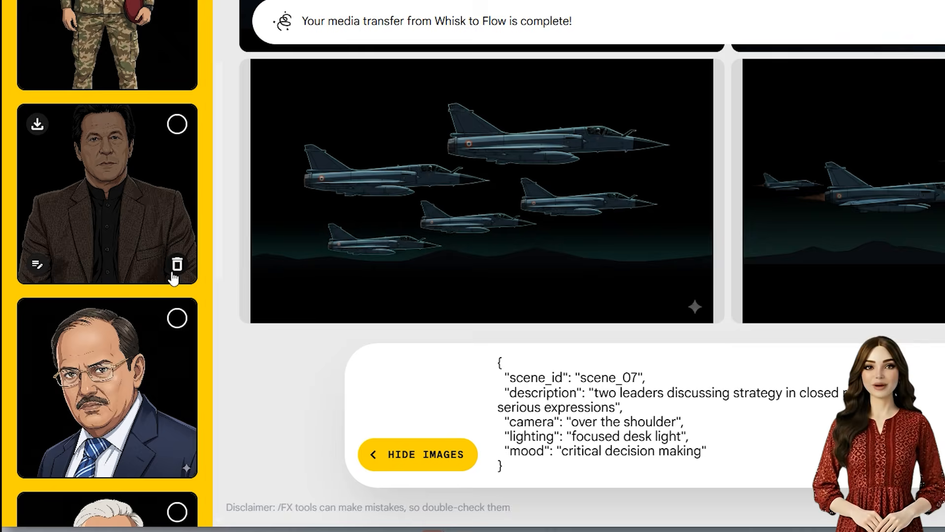
{"action": "left_click", "coordinate": [177, 318]}
{"action": "scroll", "coordinate": [178, 299], "scroll_direction": "down", "scroll_amount": 5}
{"action": "left_click", "coordinate": [178, 266]}
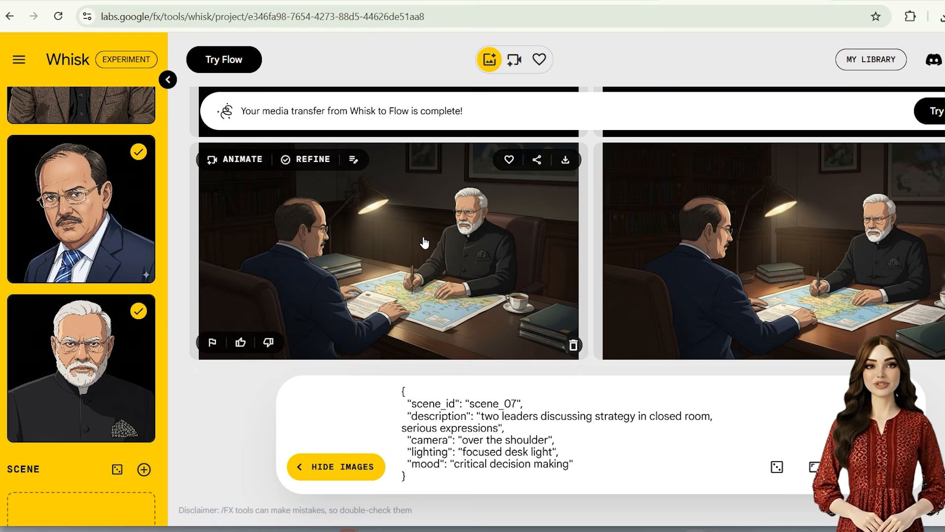
View both generated strategy-meeting images enlarged, close the previews and look through the other generated scene images
{"action": "left_click", "coordinate": [424, 242]}
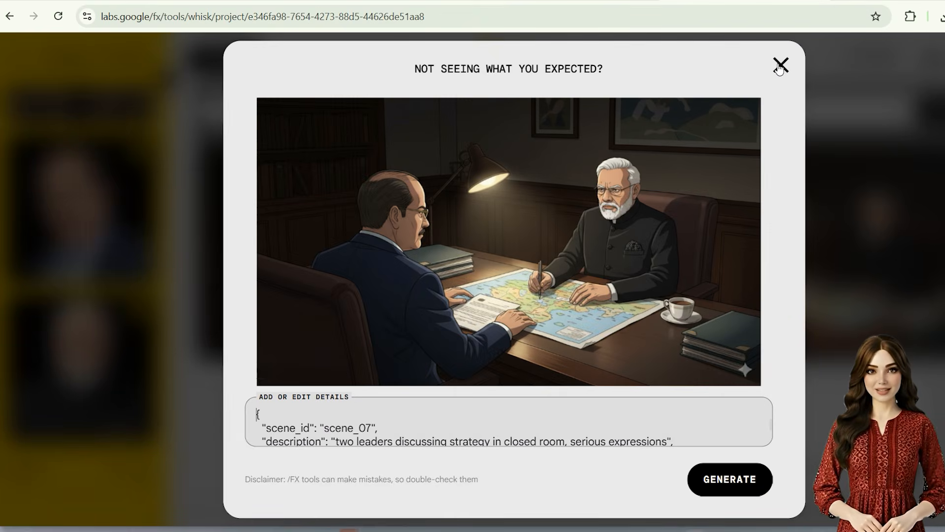
{"action": "left_click", "coordinate": [779, 68]}
{"action": "left_click", "coordinate": [818, 220]}
{"action": "left_click", "coordinate": [787, 68]}
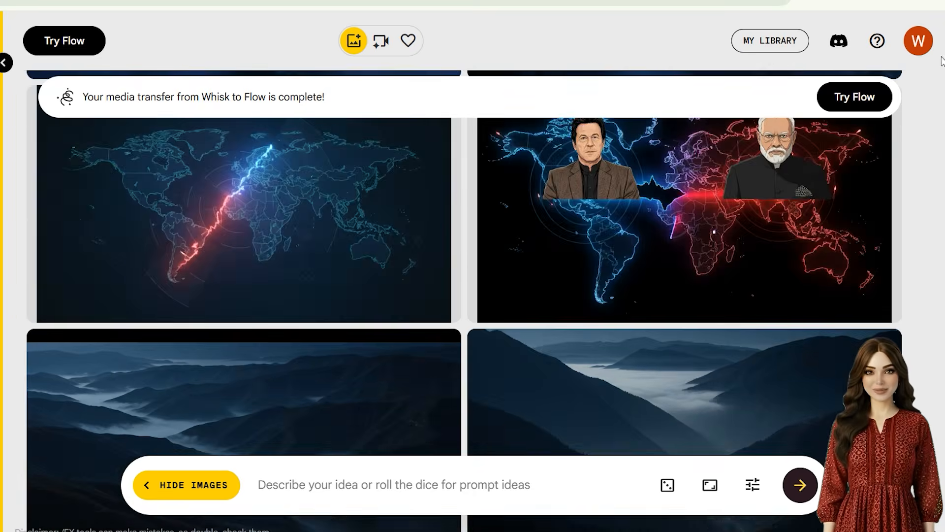
{"action": "scroll", "coordinate": [941, 88], "scroll_direction": "up", "scroll_amount": 15}
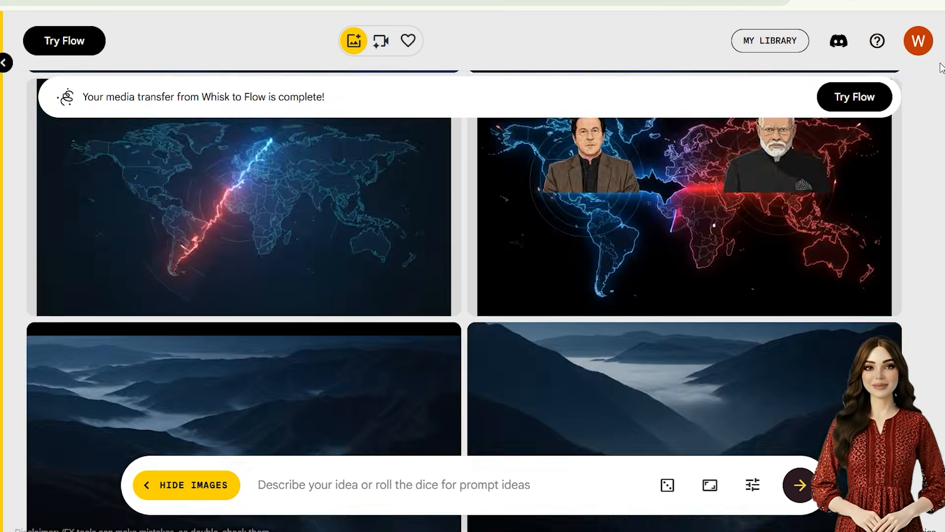
Look through the remaining generated scene images in Whisk
{"action": "scroll", "coordinate": [941, 88], "scroll_direction": "down", "scroll_amount": 10}
{"action": "scroll", "coordinate": [942, 88], "scroll_direction": "down", "scroll_amount": 20}
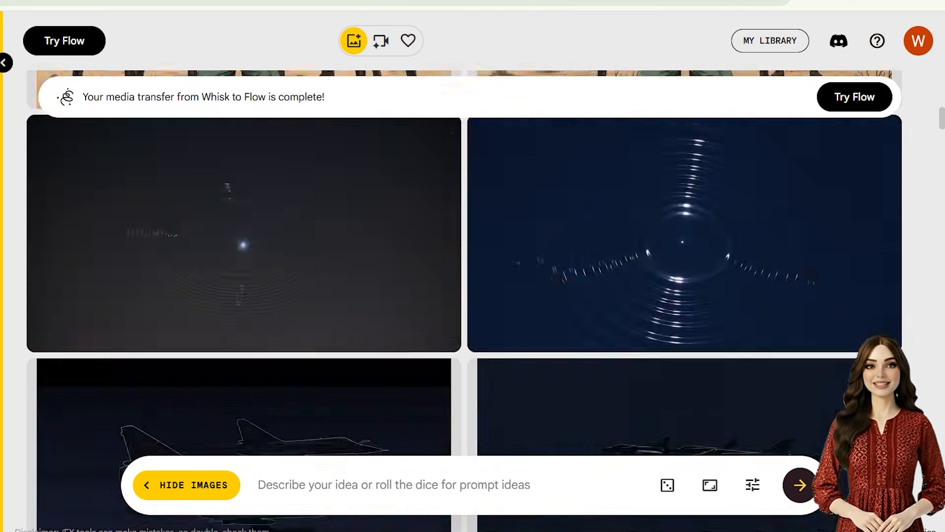
{"action": "scroll", "coordinate": [473, 266], "scroll_direction": "down", "scroll_amount": 20}
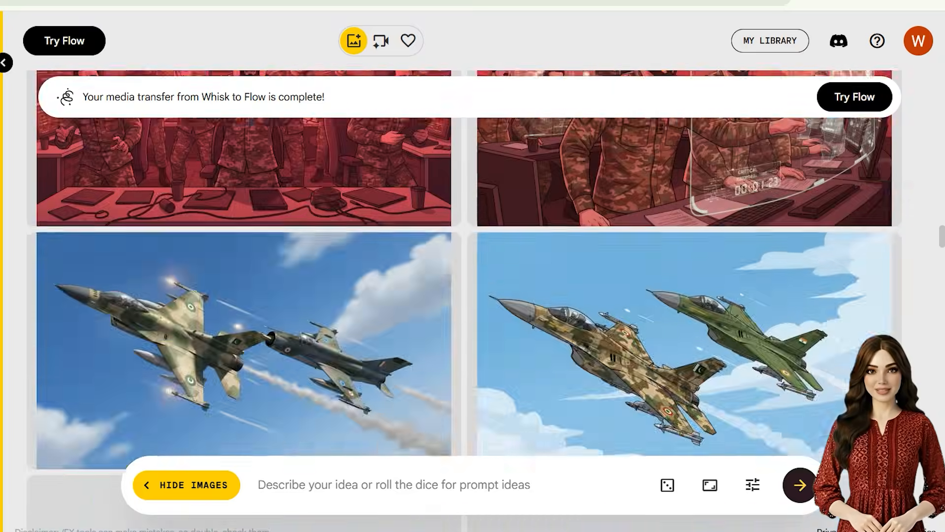
{"action": "scroll", "coordinate": [473, 266], "scroll_direction": "up", "scroll_amount": 20}
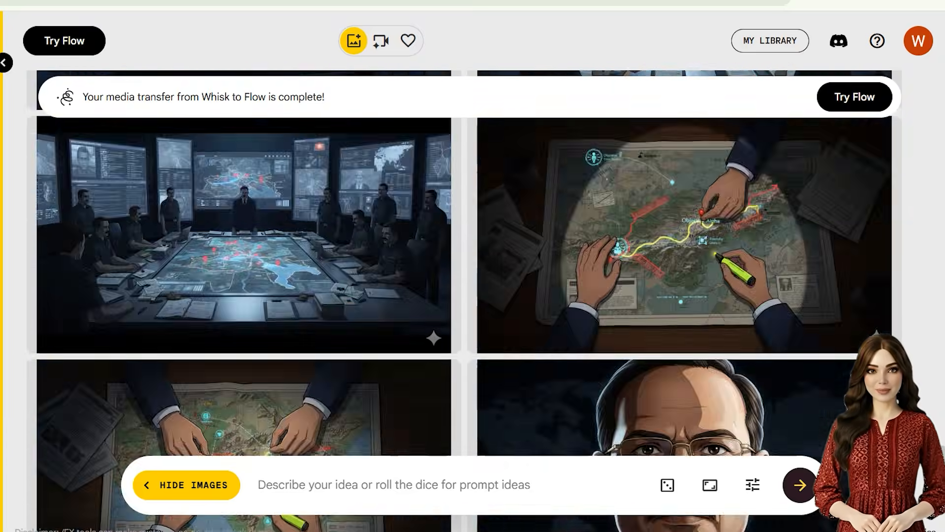
{"action": "left_click_drag", "start_coordinate": [942, 480], "coordinate": [943, 514]}
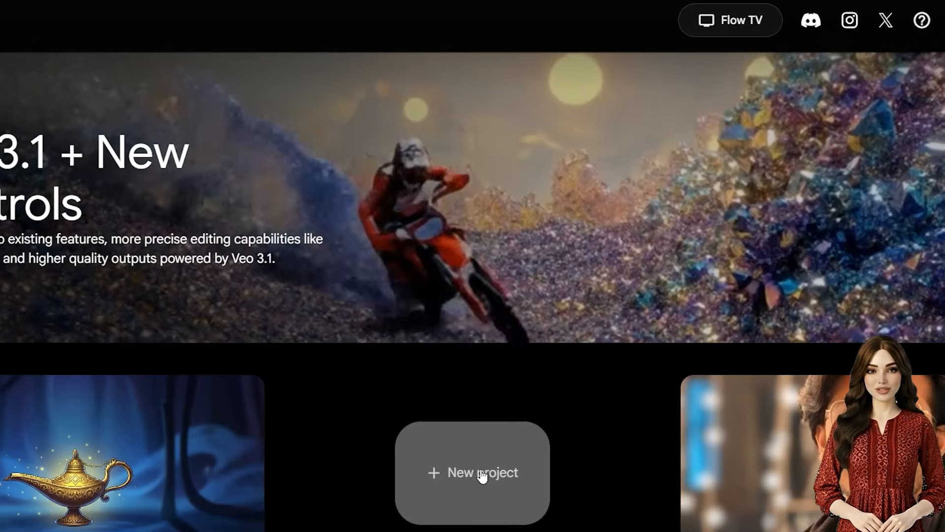
Create a new project in Flow and check its video settings for mode, aspect ratio, output count and model
{"action": "left_click", "coordinate": [480, 473]}
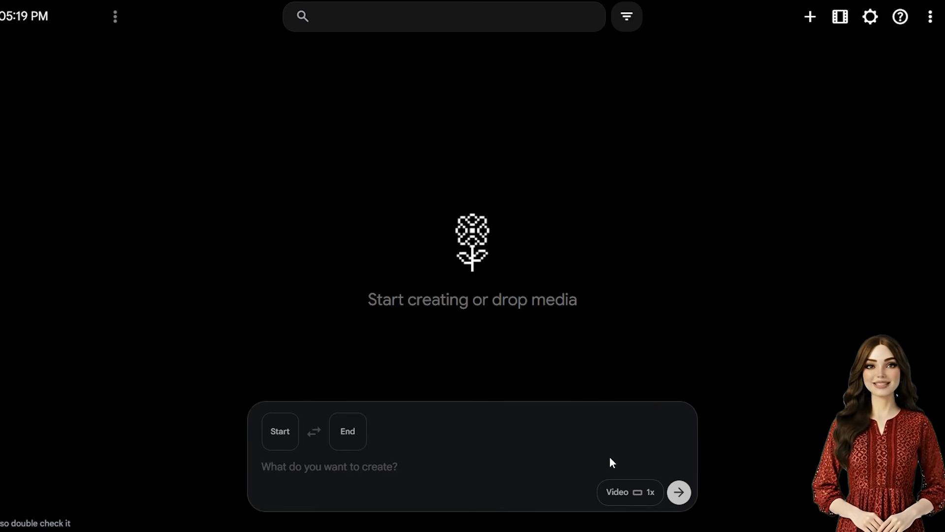
{"action": "left_click", "coordinate": [619, 492]}
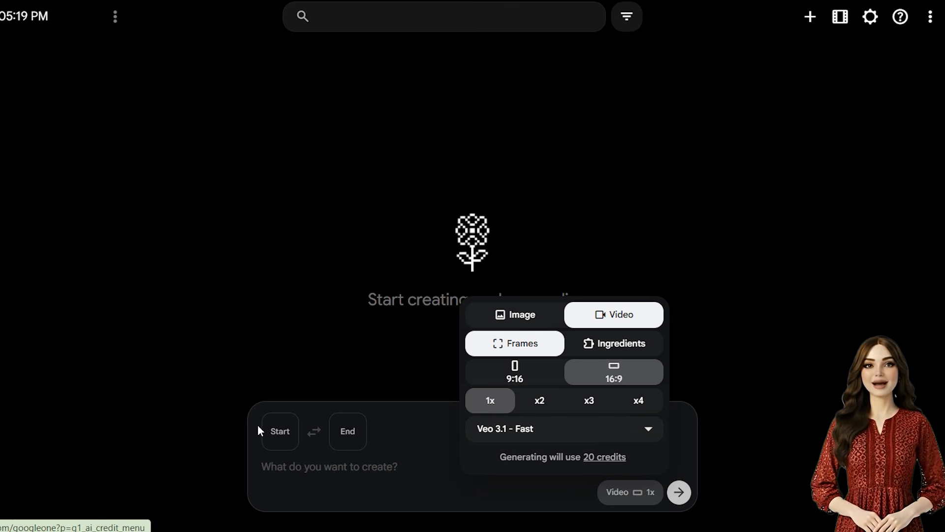
{"action": "left_click", "coordinate": [396, 441]}
Upload the image of two leaders at the map desk as start frame and generate the scene_07_video prompt, slow zoom on intense discussion
{"action": "left_click", "coordinate": [279, 431]}
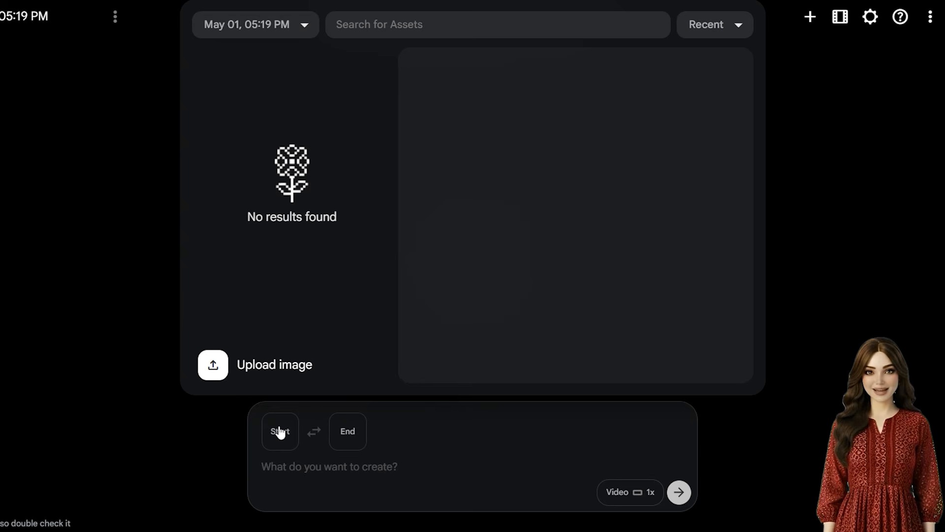
{"action": "left_click", "coordinate": [252, 361]}
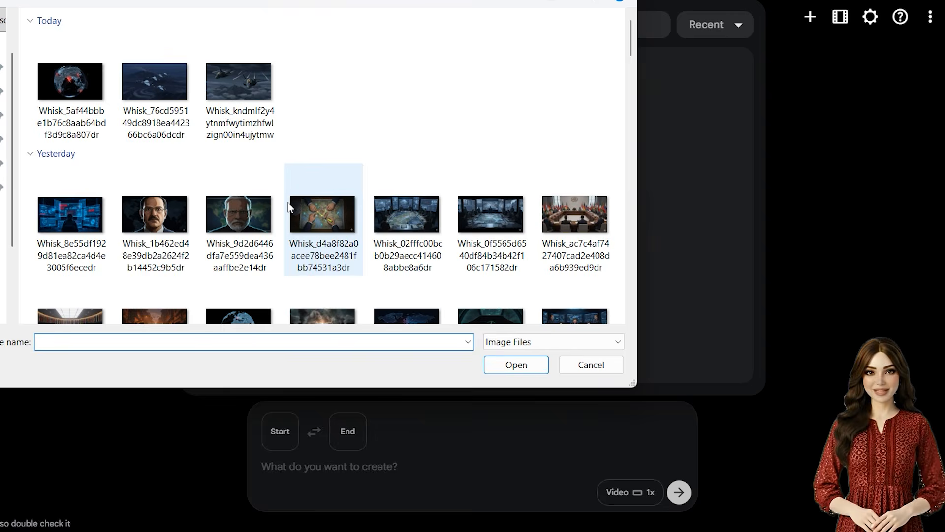
{"action": "scroll", "coordinate": [430, 157], "scroll_direction": "down", "scroll_amount": 10}
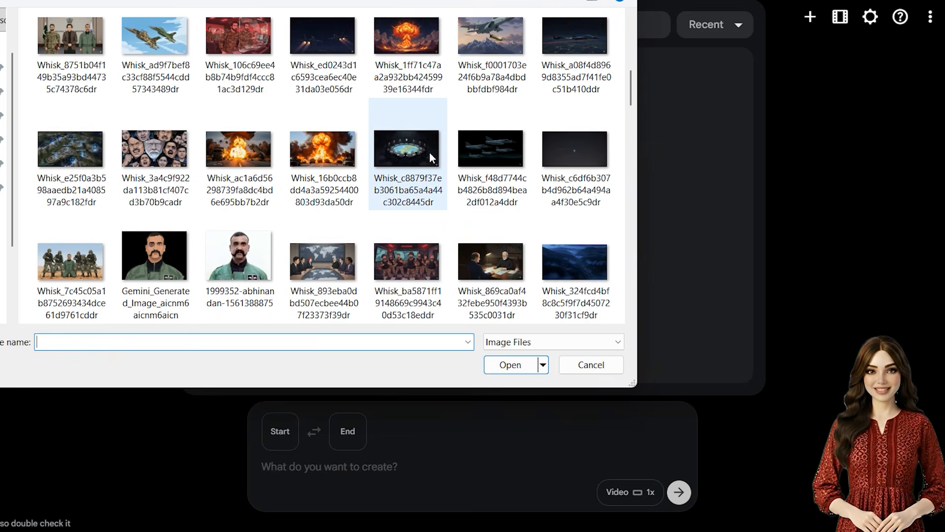
{"action": "left_click", "coordinate": [430, 152]}
{"action": "left_click", "coordinate": [521, 364]}
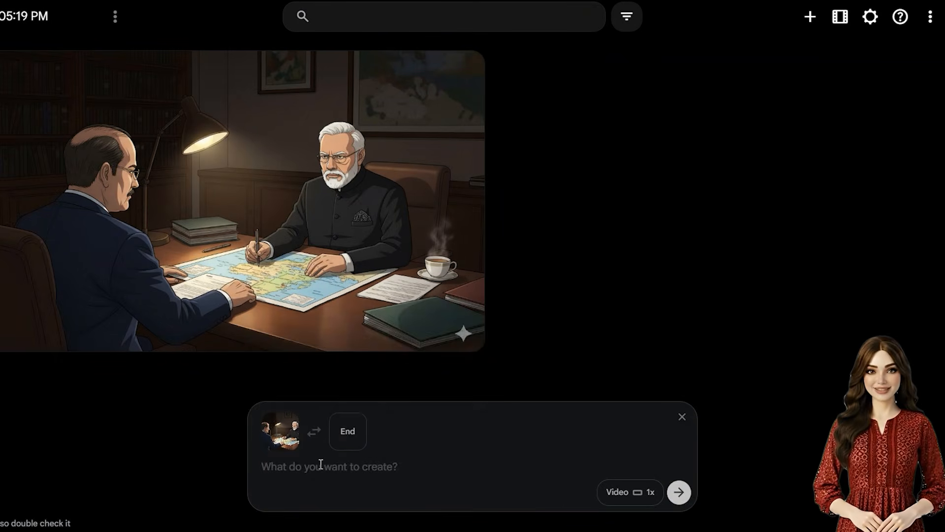
{"action": "type", "text": "{   \"scene_id\": \"scene_07_video\",   \"duration\": \"5s\",   \"motion\": \"slow zoom on intense discussion\",   \"effects\": \"low tense background score\",   \"transition\": \"cut\" }"}
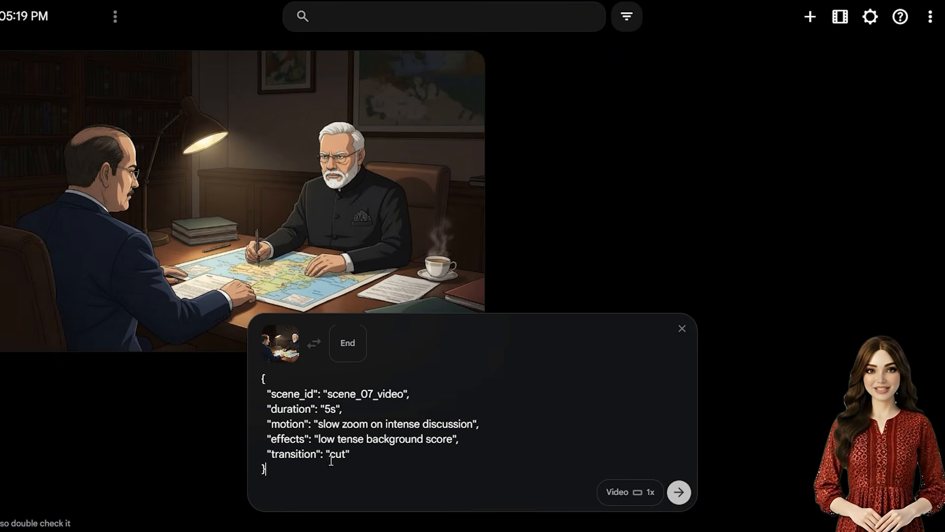
{"action": "left_click", "coordinate": [679, 493]}
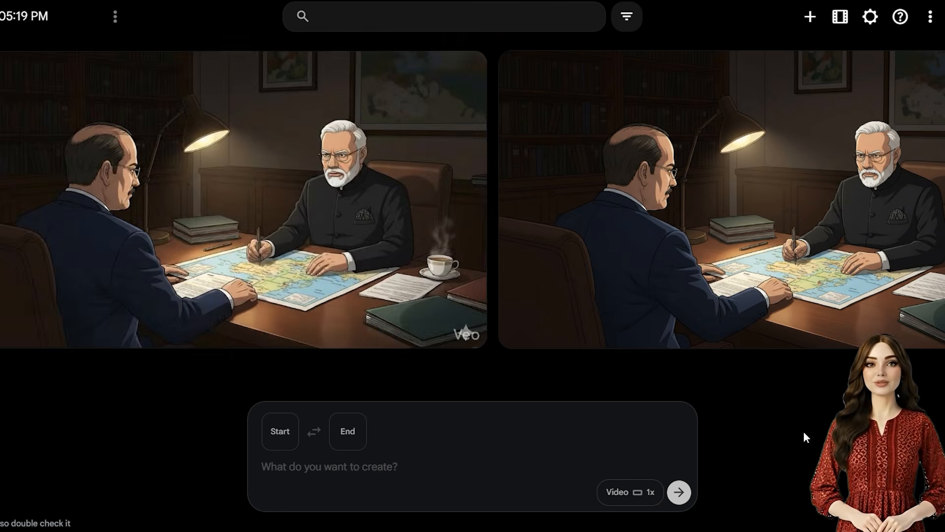
Play the generated discussion video, return to the project and download the video upscaled to 1080p
{"action": "left_click", "coordinate": [223, 187]}
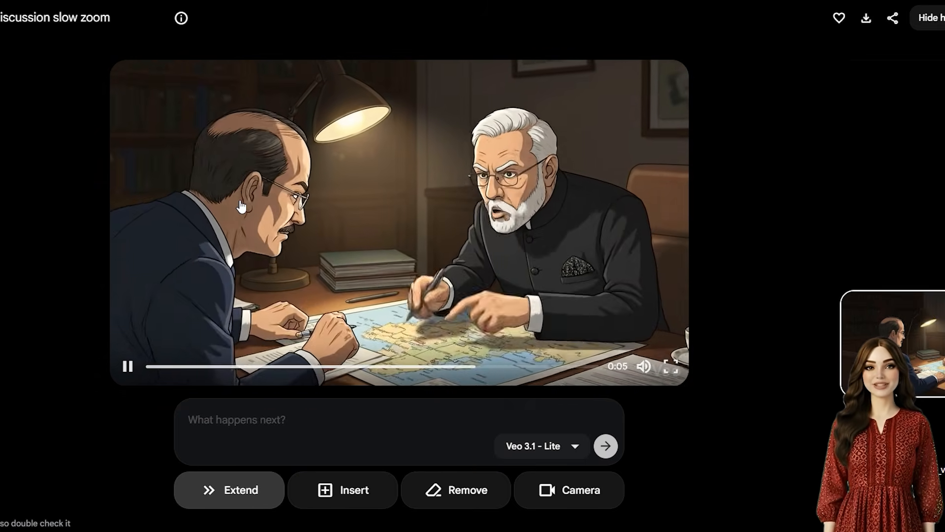
{"action": "left_click", "coordinate": [168, 367]}
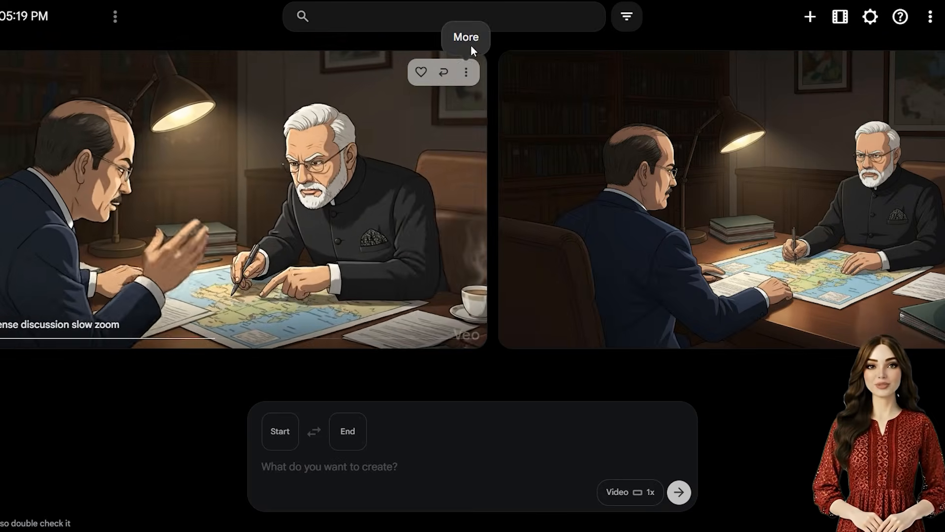
{"action": "left_click", "coordinate": [466, 71]}
{"action": "mouse_move", "coordinate": [471, 170]}
{"action": "left_click", "coordinate": [466, 72]}
{"action": "left_click", "coordinate": [466, 72]}
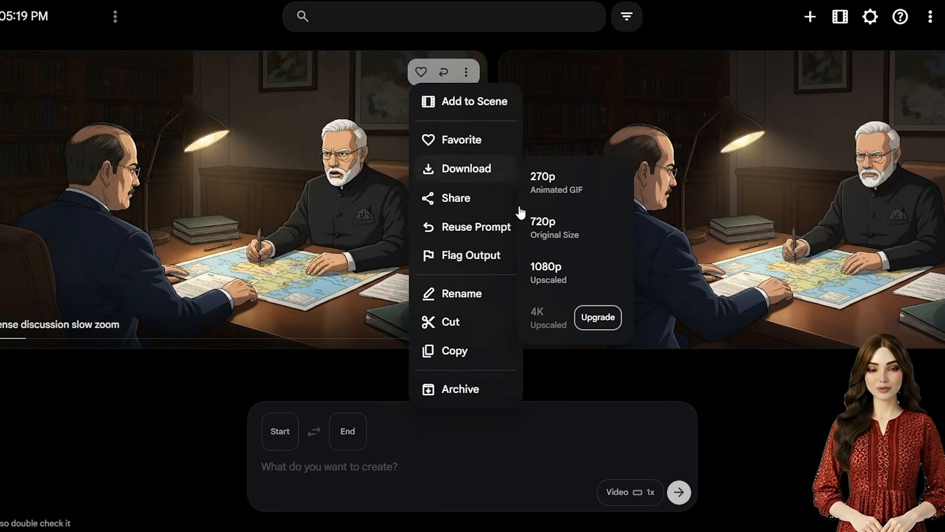
{"action": "left_click", "coordinate": [542, 272]}
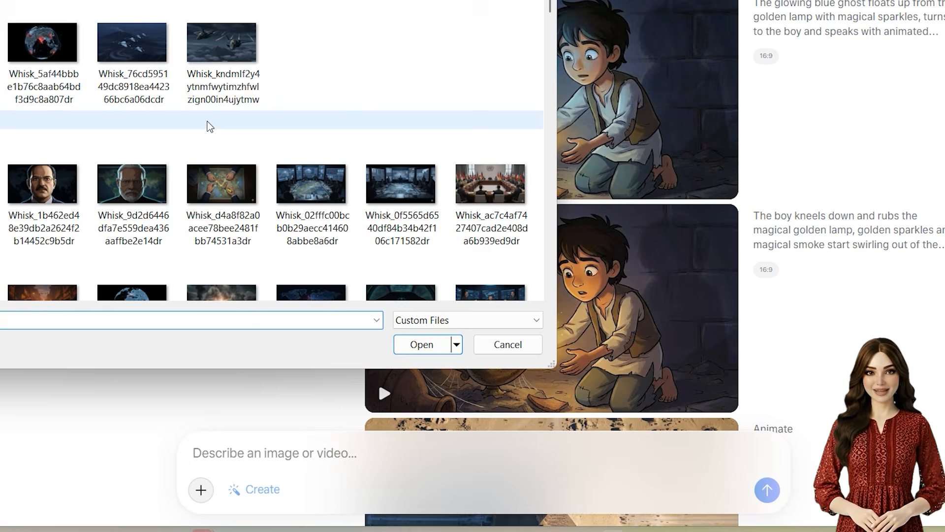
In Meta AI, upload the National Policy Council podium image and submit the scene_17_video prompt with slow camera push and announcement echo
{"action": "scroll", "coordinate": [205, 128], "scroll_direction": "down", "scroll_amount": 4}
{"action": "scroll", "coordinate": [214, 143], "scroll_direction": "down", "scroll_amount": 2}
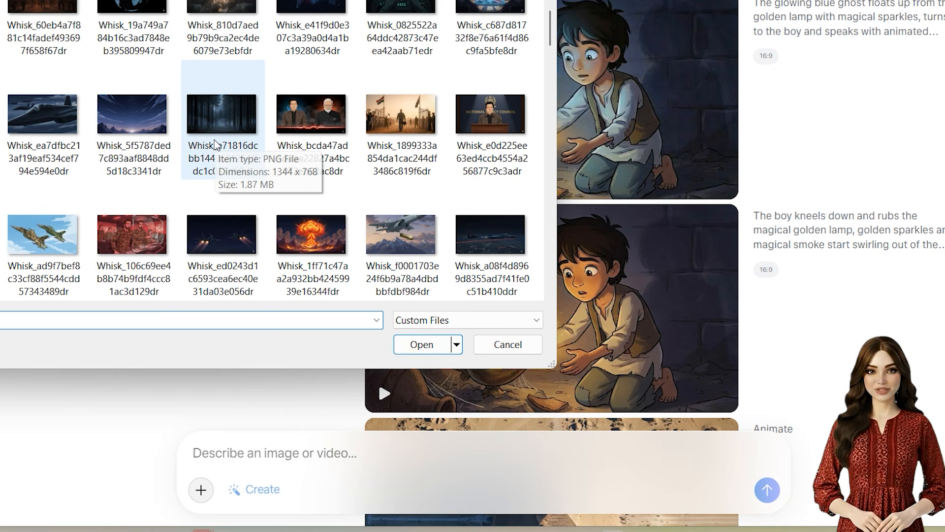
{"action": "left_click", "coordinate": [491, 114]}
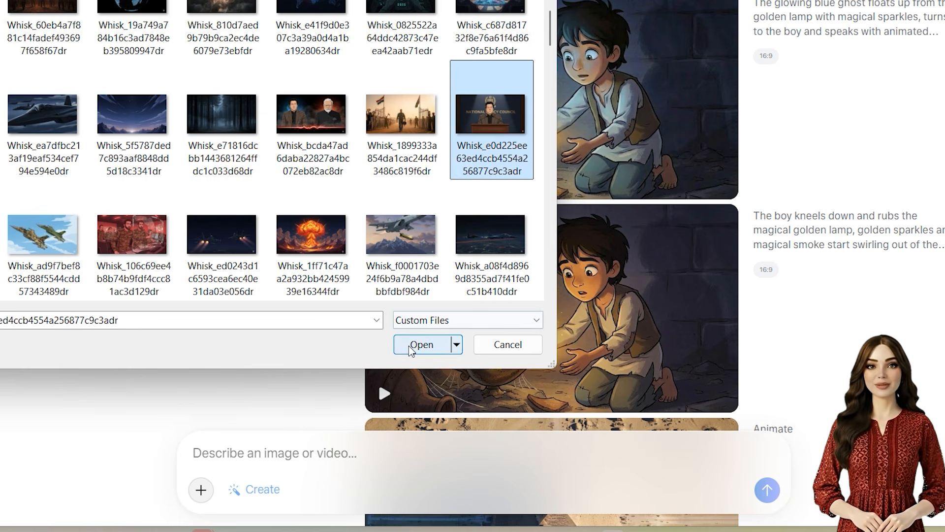
{"action": "left_click", "coordinate": [421, 344]}
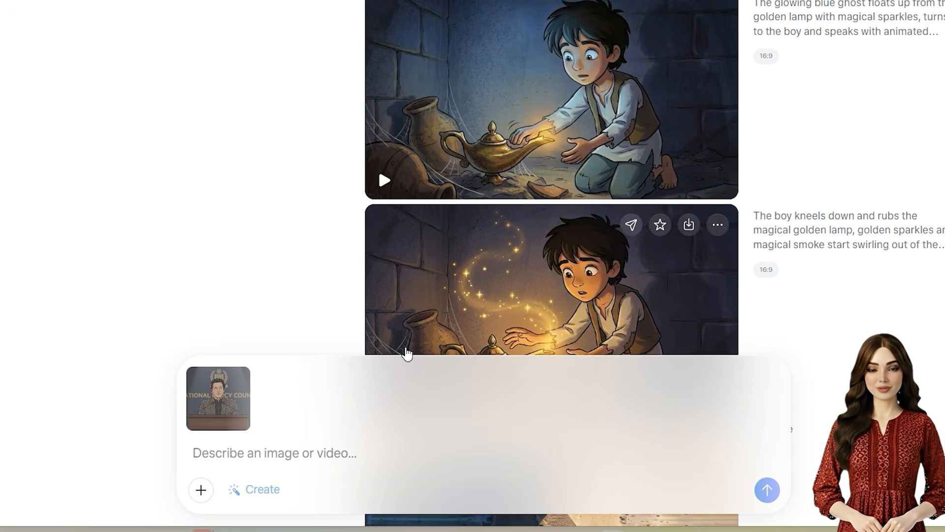
{"action": "left_click", "coordinate": [245, 453]}
{"action": "key", "text": "ctrl+v"}
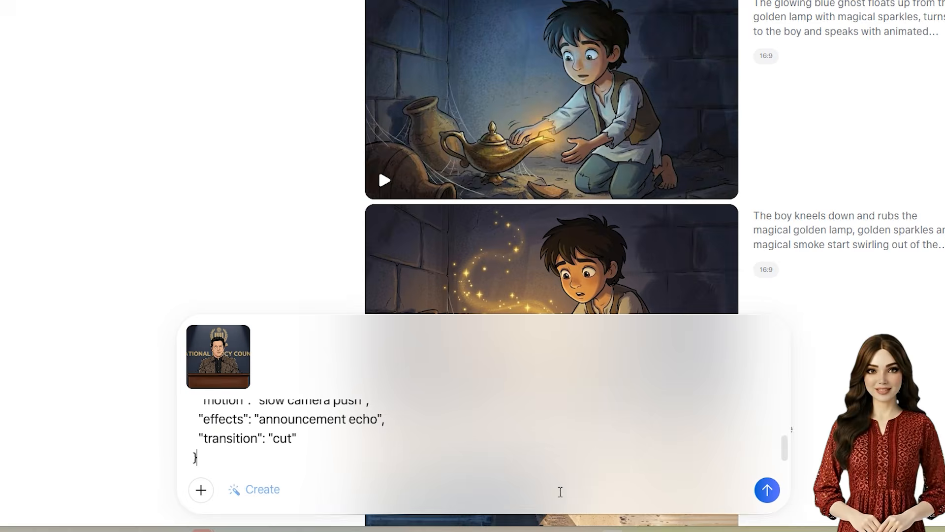
{"action": "left_click", "coordinate": [766, 490]}
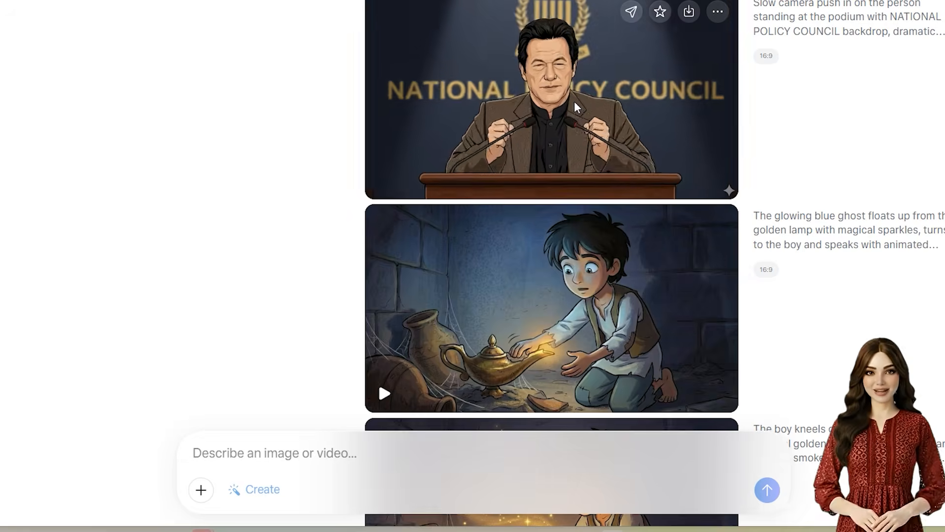
View the generated podium speech video enlarged and close the preview
{"action": "left_click", "coordinate": [574, 101]}
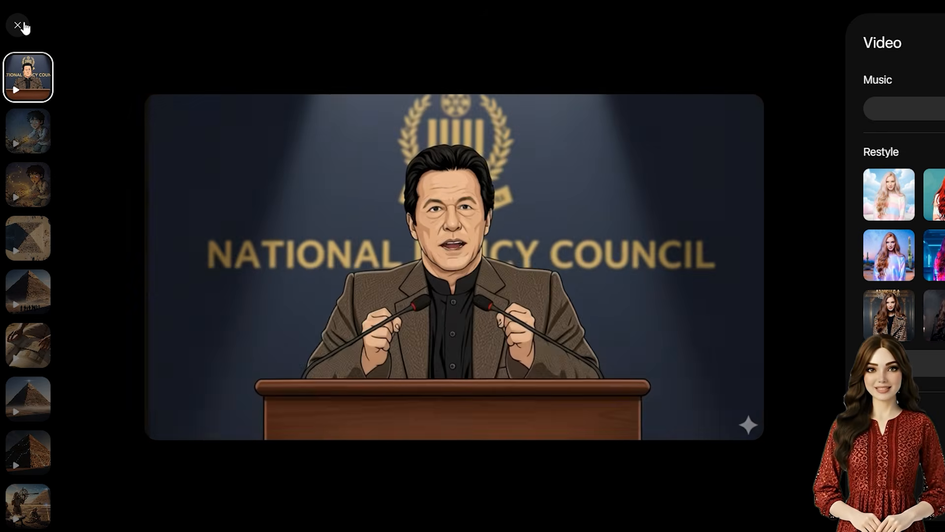
{"action": "left_click", "coordinate": [20, 25]}
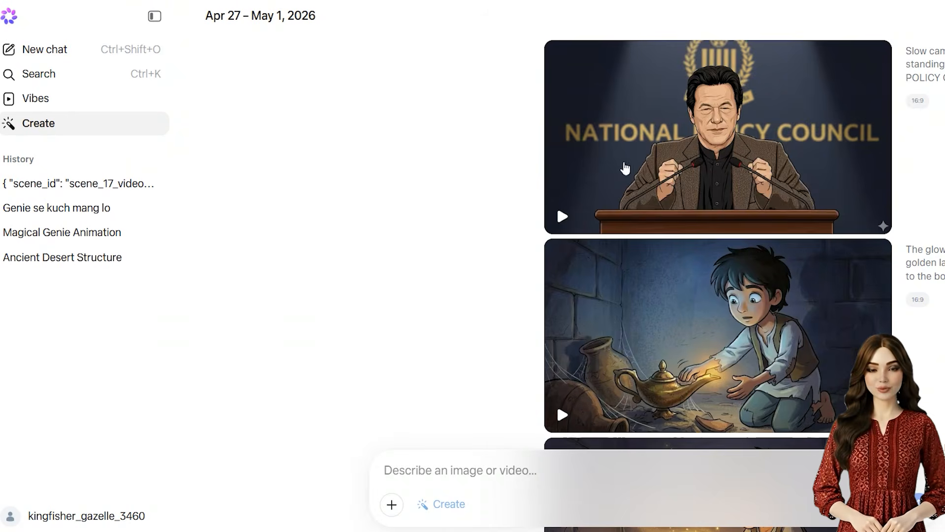
{"action": "mouse_move", "coordinate": [846, 60]}
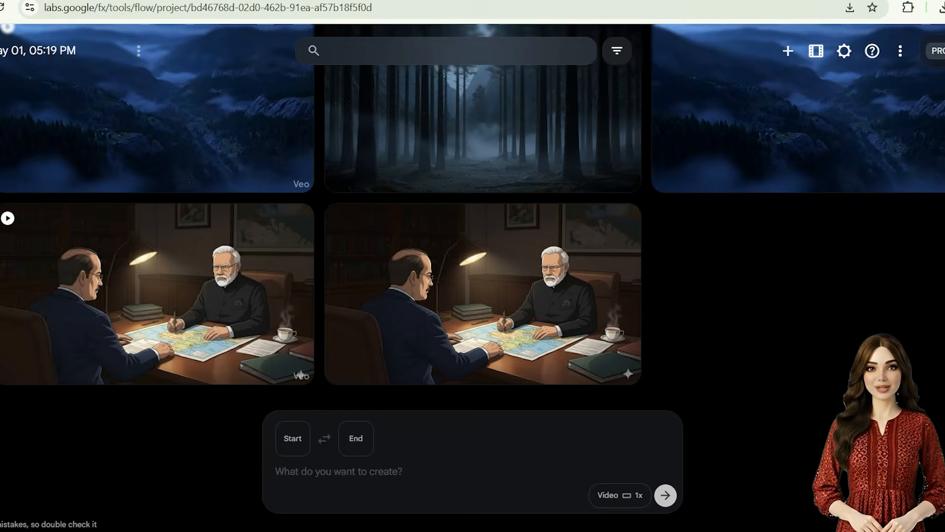
Switch back to the Flow project and look through all its generated scene videos
{"action": "scroll", "coordinate": [472, 266], "scroll_direction": "up", "scroll_amount": 10}
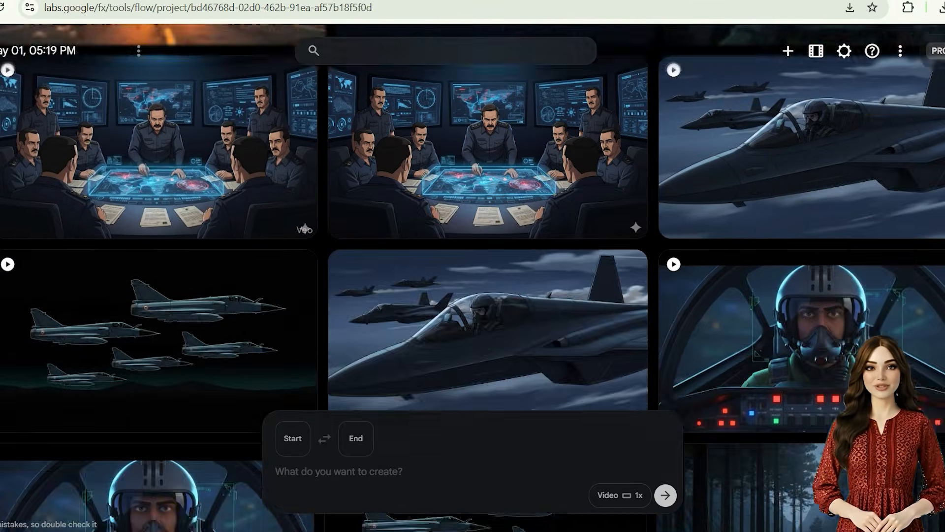
{"action": "scroll", "coordinate": [473, 266], "scroll_direction": "up", "scroll_amount": 15}
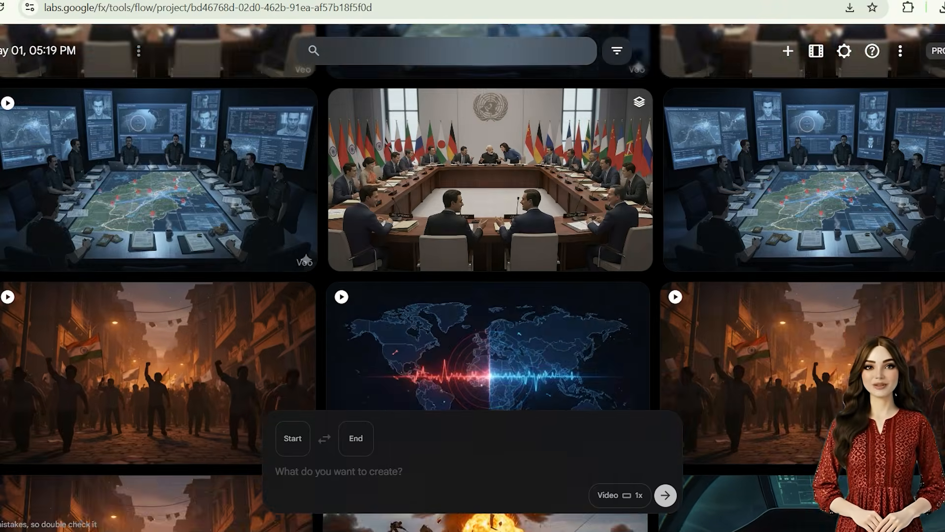
{"action": "scroll", "coordinate": [473, 266], "scroll_direction": "up", "scroll_amount": 15}
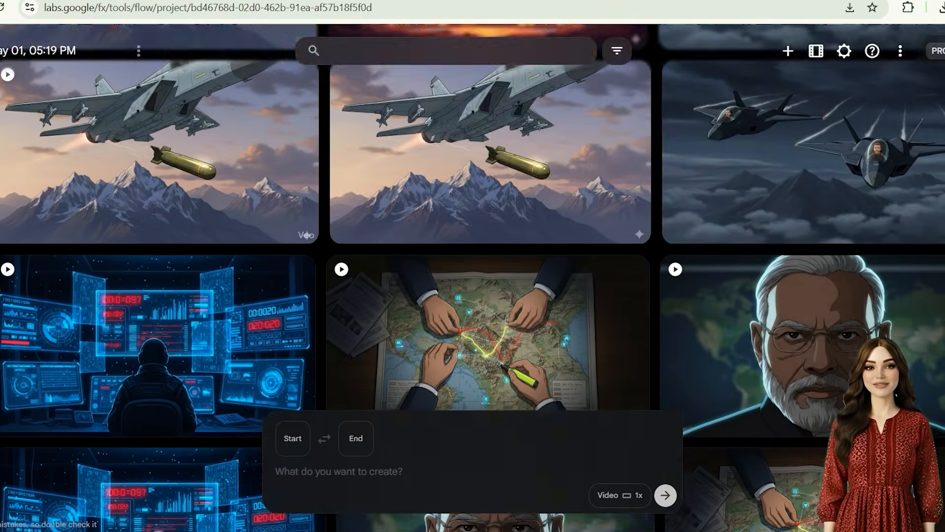
{"action": "scroll", "coordinate": [473, 266], "scroll_direction": "up", "scroll_amount": 7}
{"action": "scroll", "coordinate": [473, 277], "scroll_direction": "up", "scroll_amount": 10}
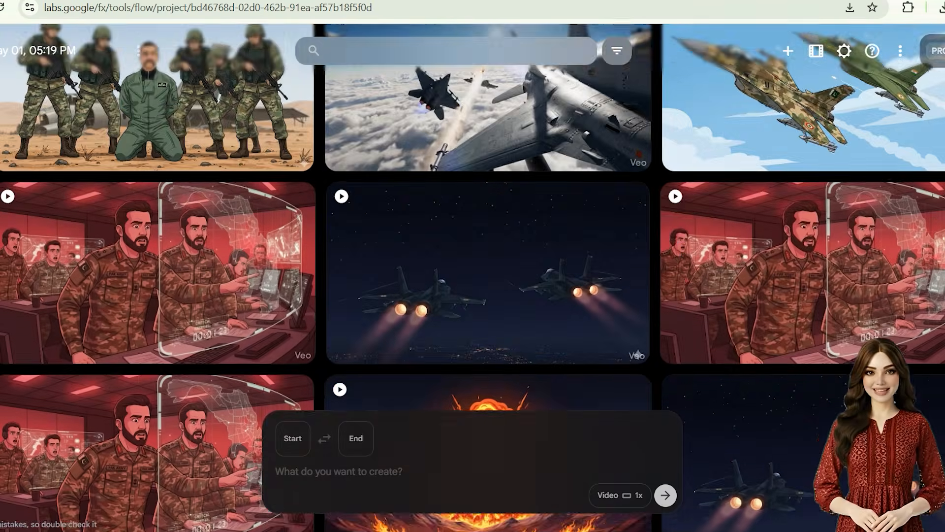
{"action": "scroll", "coordinate": [473, 278], "scroll_direction": "up", "scroll_amount": 5}
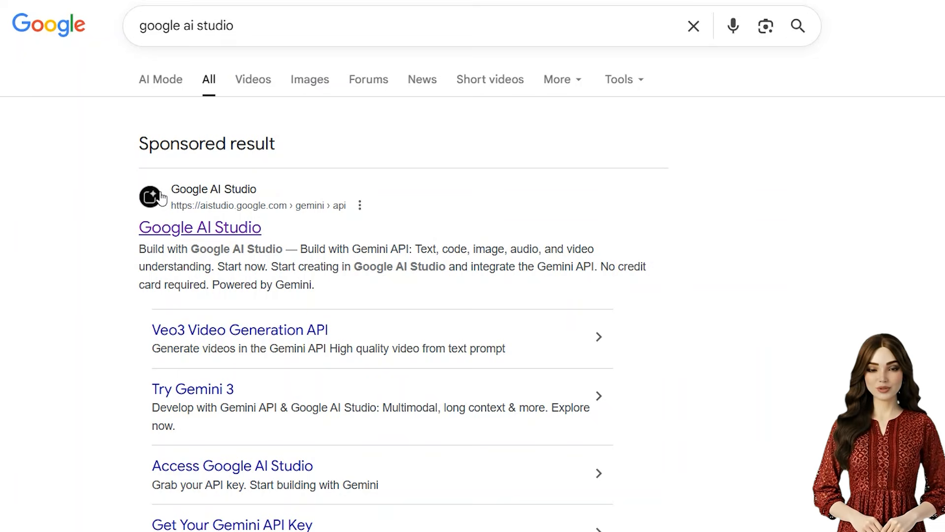
Open Google AI Studio from the search results and select the Gemini 2.5 Pro Preview TTS model among the audio models
{"action": "left_click", "coordinate": [185, 227]}
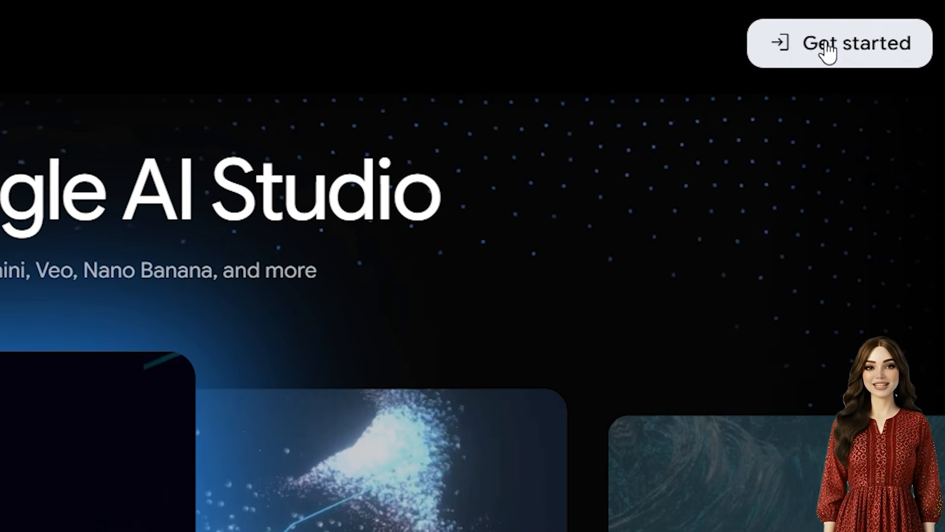
{"action": "left_click", "coordinate": [827, 45]}
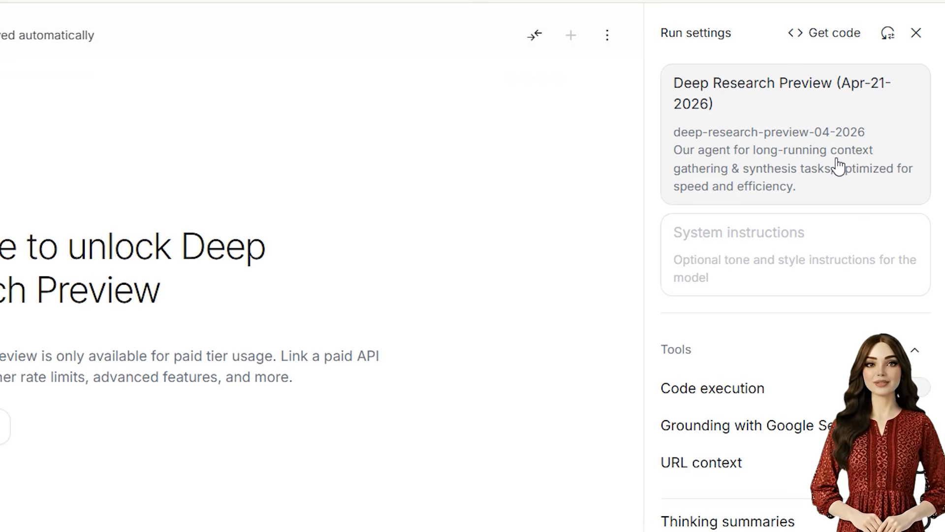
{"action": "left_click", "coordinate": [838, 166]}
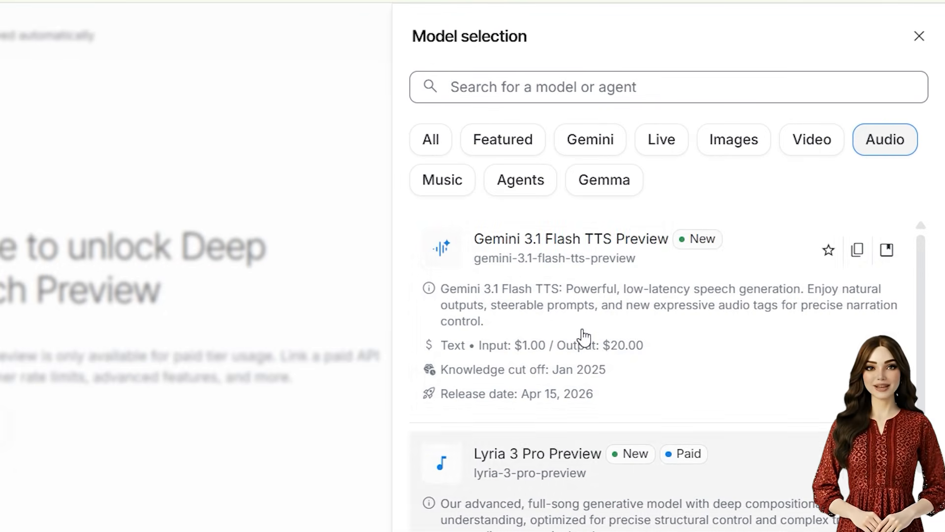
{"action": "scroll", "coordinate": [599, 465], "scroll_direction": "down", "scroll_amount": 5}
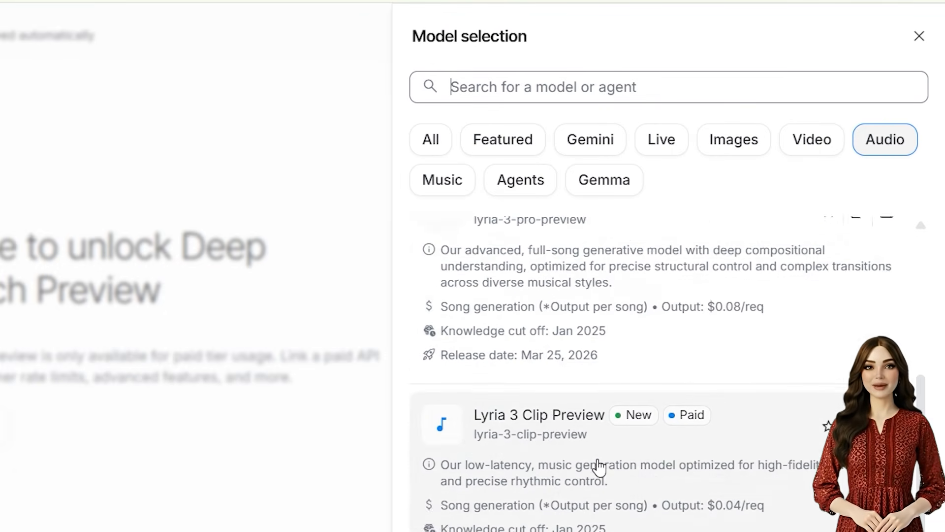
{"action": "scroll", "coordinate": [599, 465], "scroll_direction": "down", "scroll_amount": 4}
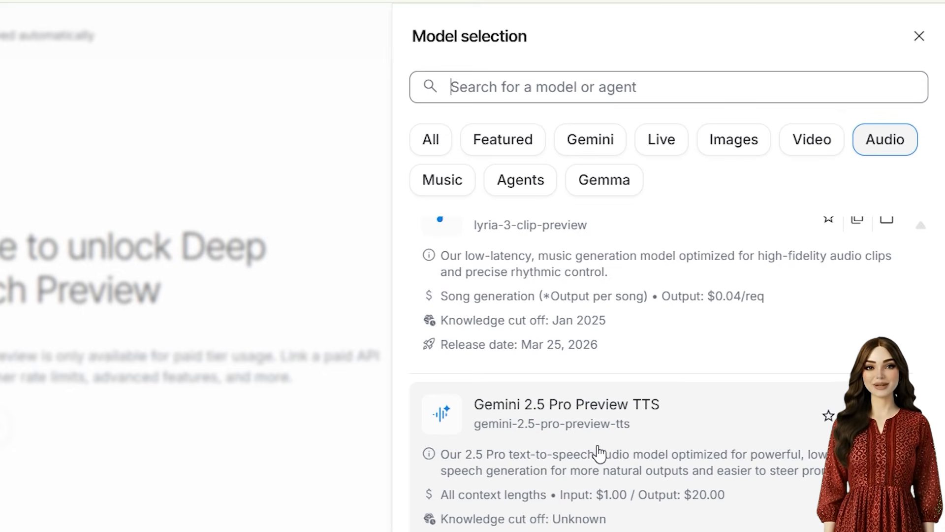
{"action": "left_click", "coordinate": [559, 465]}
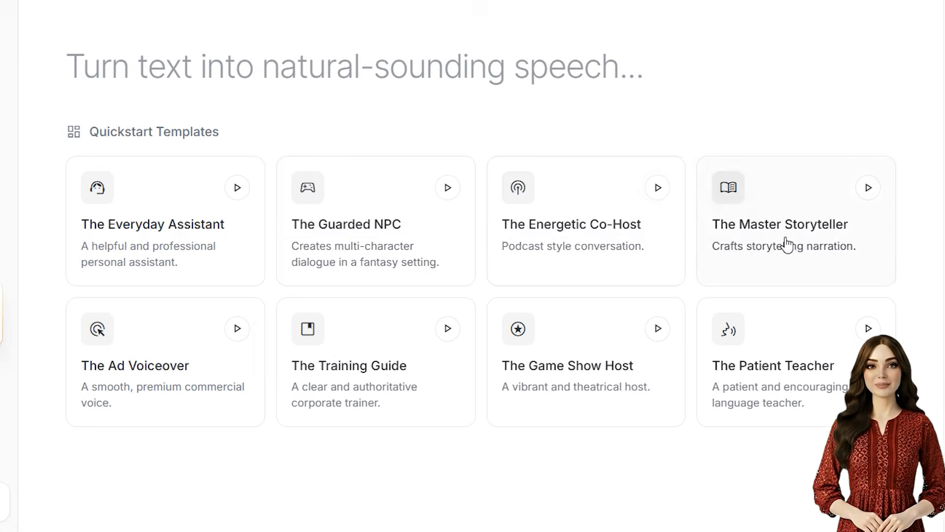
Load The Master Storyteller template and clear its sample text from the Scene and Sample Context fields
{"action": "left_click", "coordinate": [632, 206]}
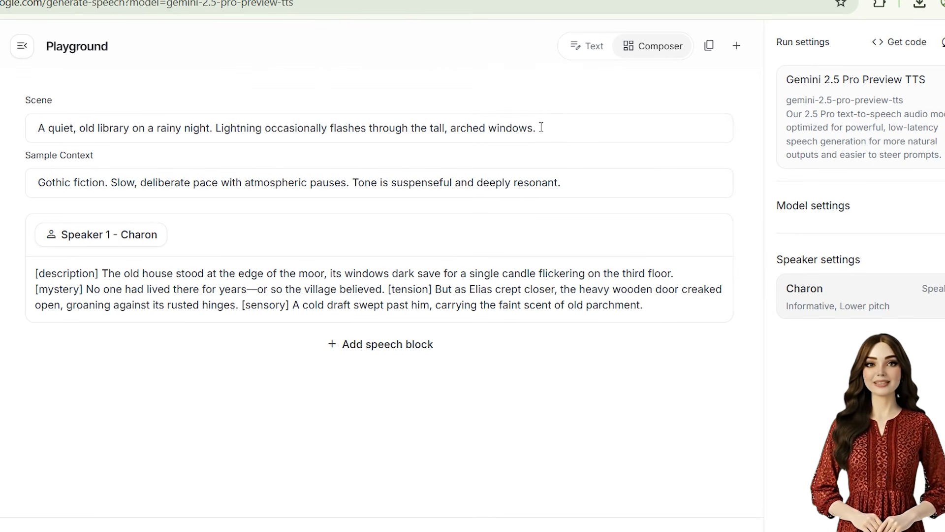
{"action": "left_click_drag", "start_coordinate": [540, 127], "coordinate": [15, 116]}
{"action": "key", "text": "BackSpace"}
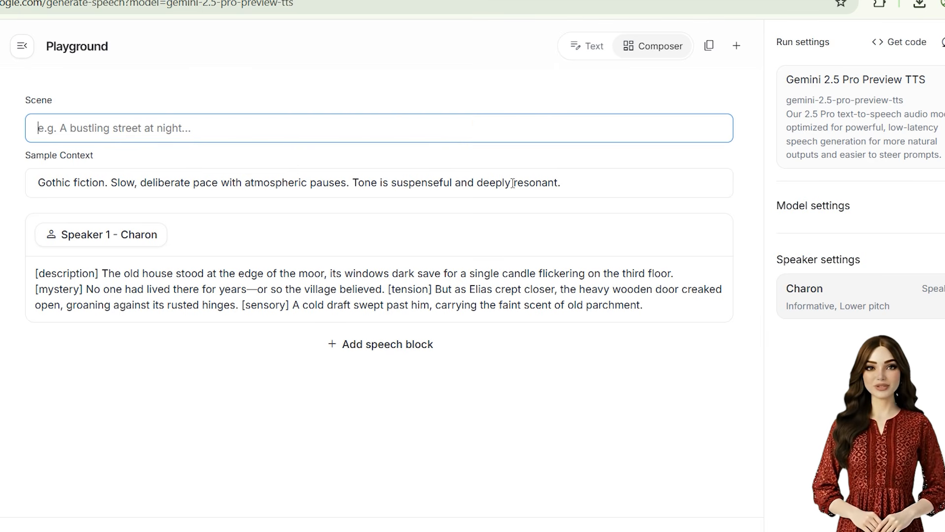
{"action": "left_click_drag", "start_coordinate": [561, 183], "coordinate": [46, 183]}
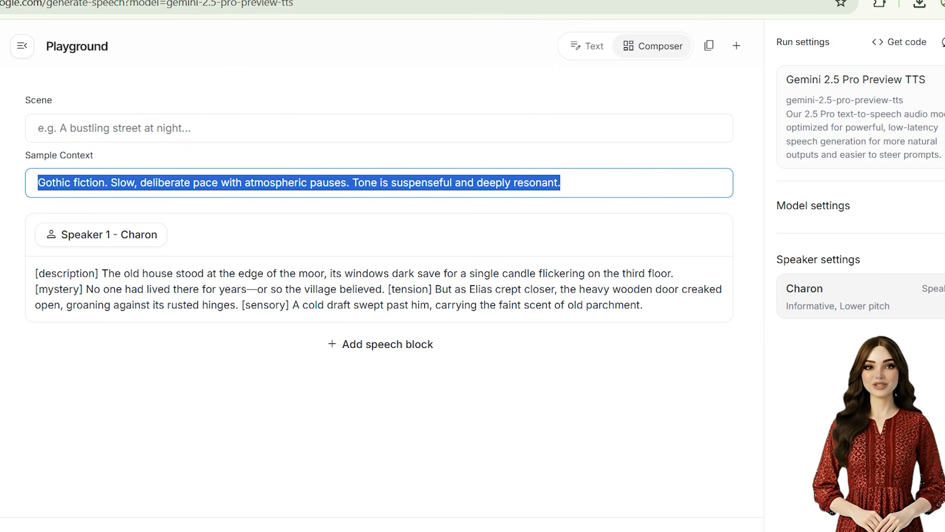
{"action": "key", "text": "BackSpace"}
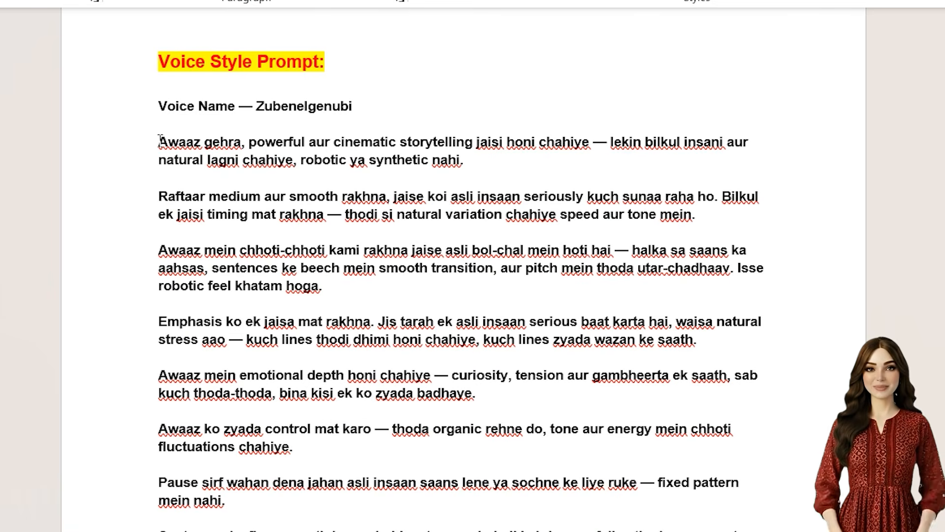
Copy the Voice Style Prompt text from the document into Sample Context and choose Zubenelgenubi as the speaker voice
{"action": "left_click_drag", "start_coordinate": [159, 140], "coordinate": [532, 455]}
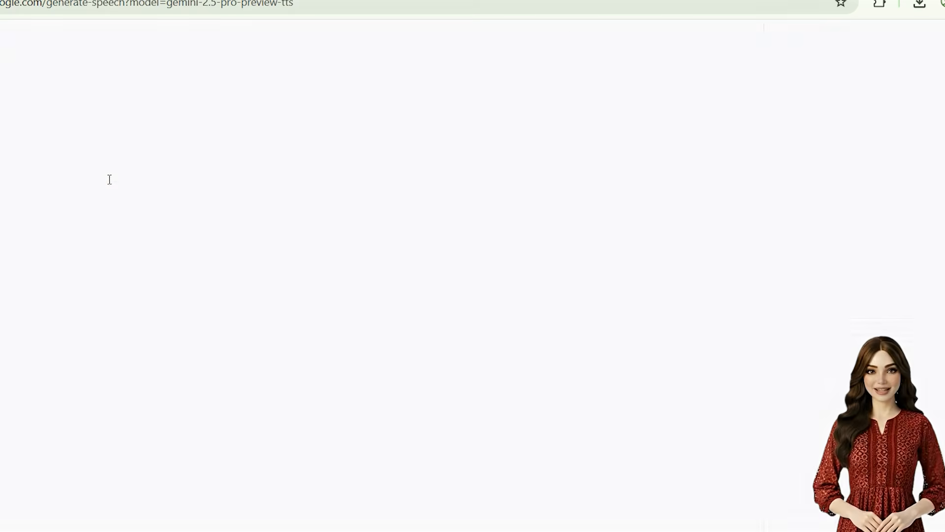
{"action": "key", "text": "ctrl+v"}
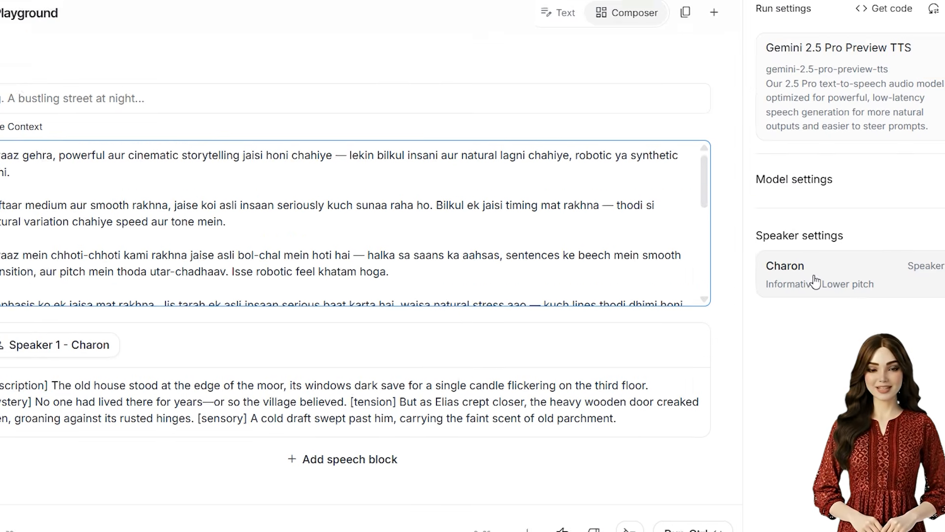
{"action": "left_click", "coordinate": [753, 227]}
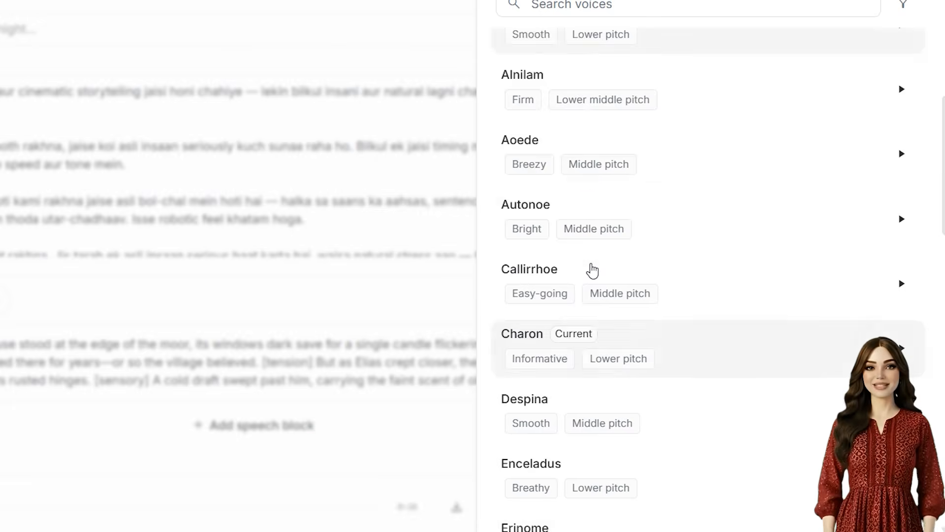
{"action": "scroll", "coordinate": [592, 270], "scroll_direction": "down", "scroll_amount": 15}
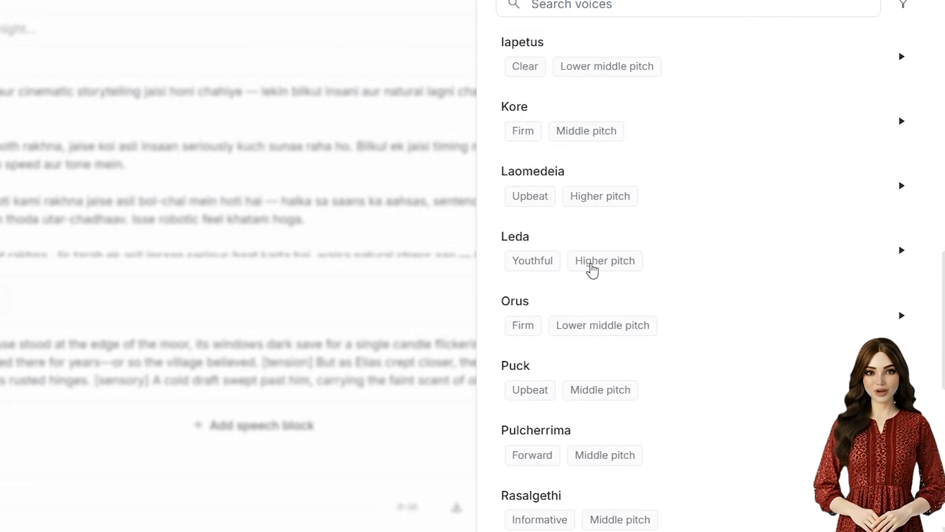
{"action": "scroll", "coordinate": [592, 270], "scroll_direction": "down", "scroll_amount": 2}
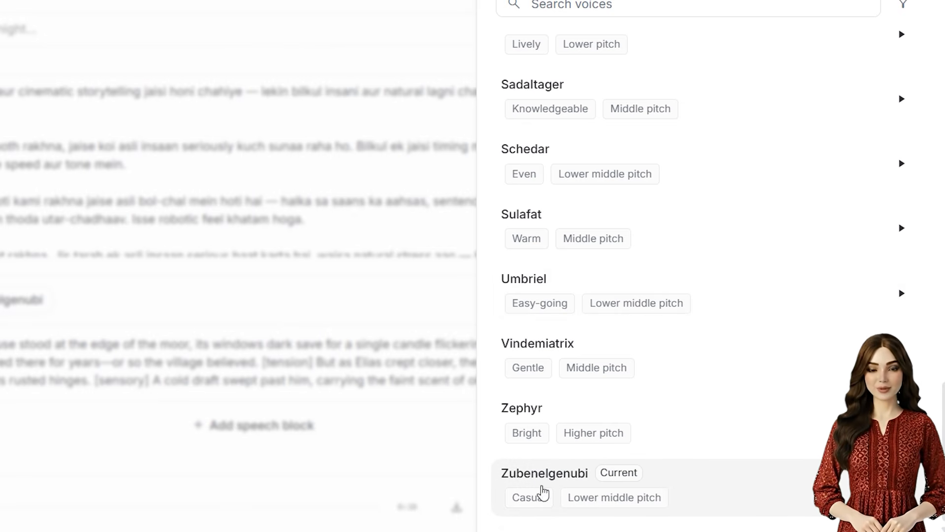
{"action": "left_click", "coordinate": [433, 2]}
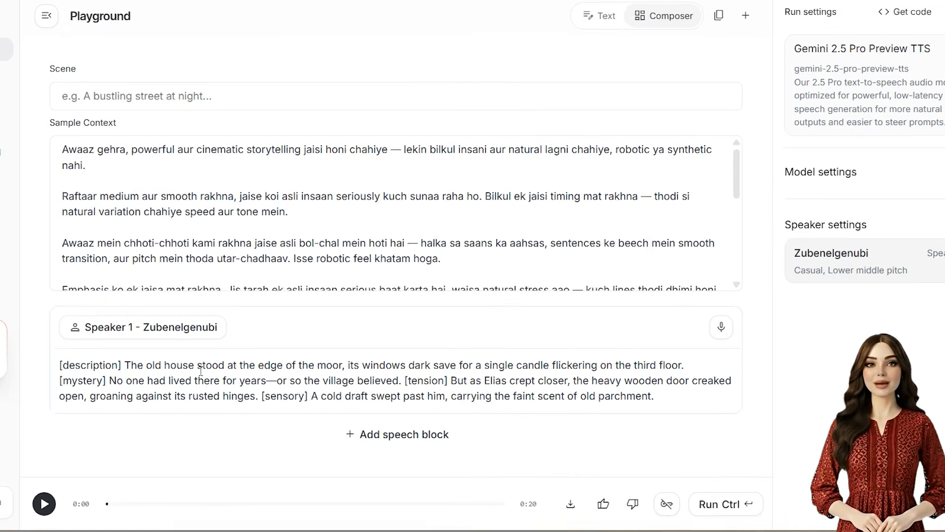
Replace the Speaker 1 text with the Hindi Balakot script copied from ChatGPT and run the speech generation
{"action": "key", "text": "ctrl+a"}
{"action": "key", "text": "BackSpace"}
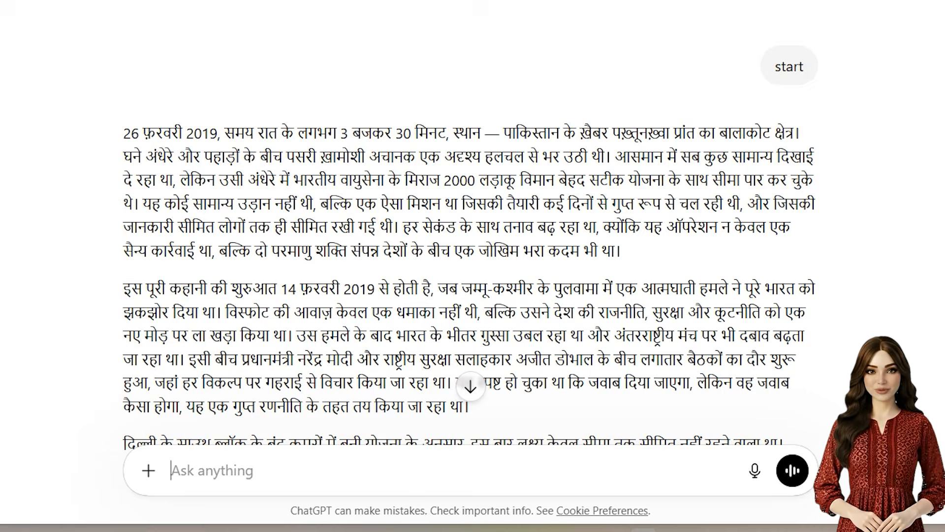
{"action": "left_click_drag", "start_coordinate": [123, 70], "coordinate": [815, 173]}
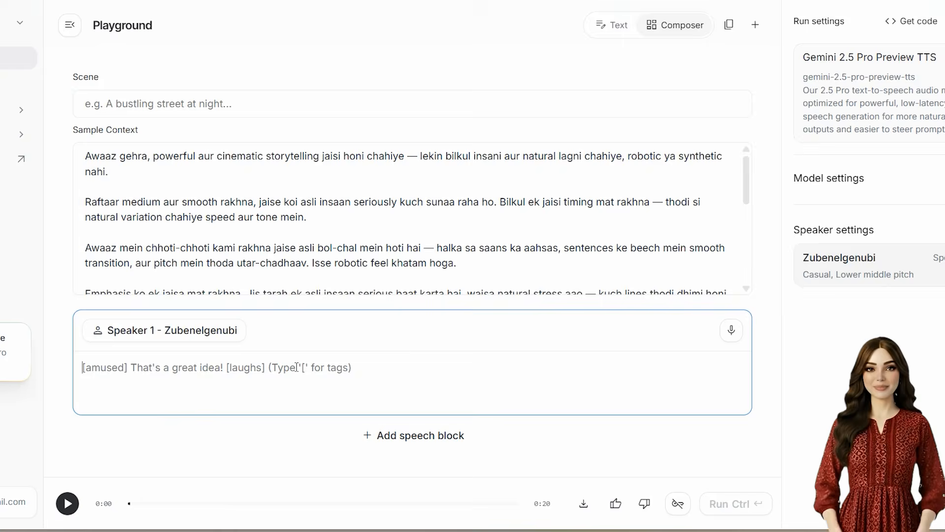
{"action": "key", "text": "ctrl+v"}
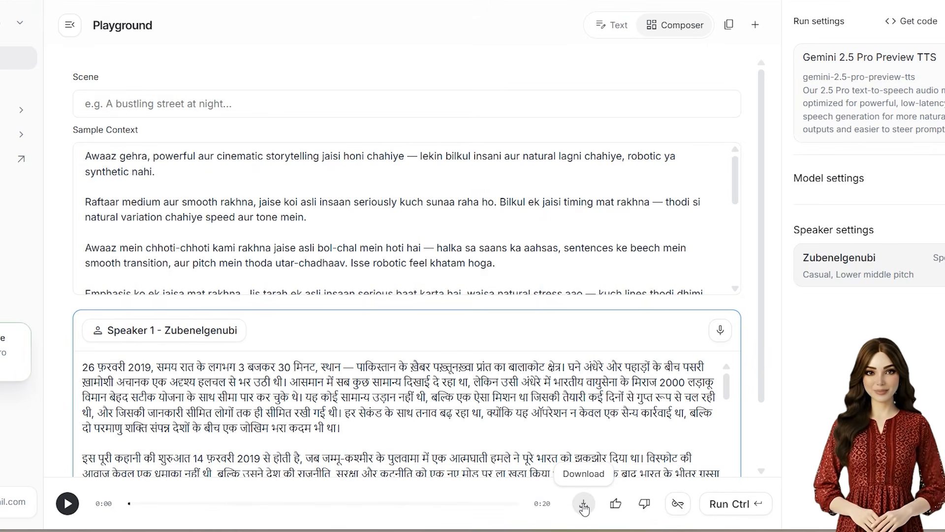
{"action": "left_click", "coordinate": [715, 506]}
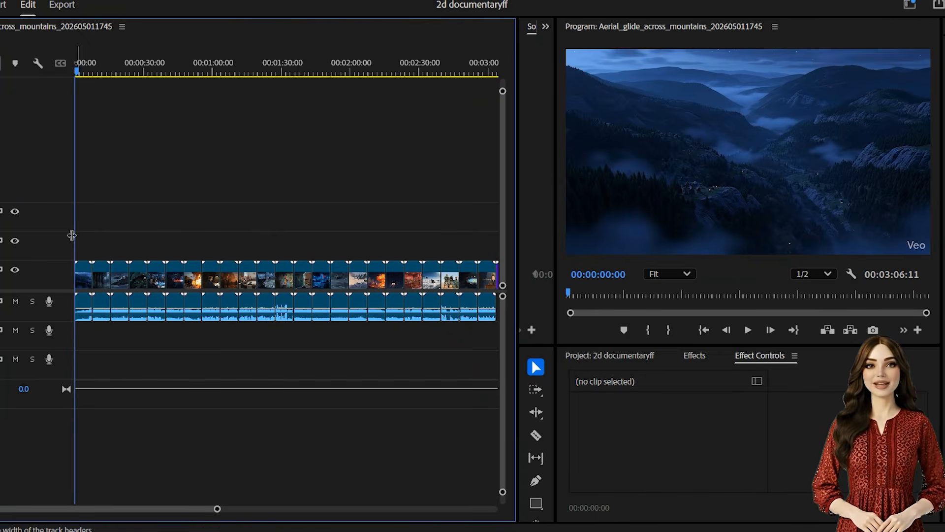
In the Premiere Pro project, place the generated voiceover on the Audio 2 track, aligned with the start of the sequence
{"action": "left_click_drag", "start_coordinate": [85, 241], "coordinate": [487, 298]}
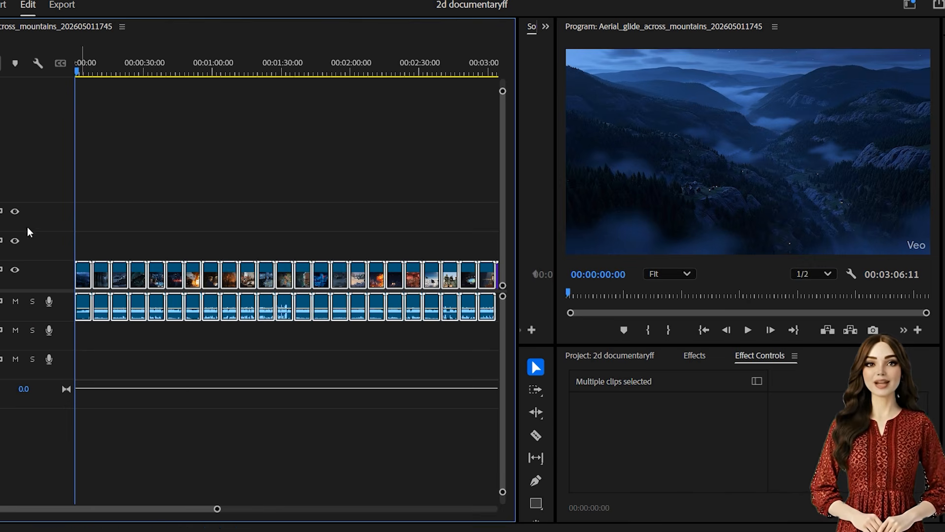
{"action": "left_click", "coordinate": [95, 254]}
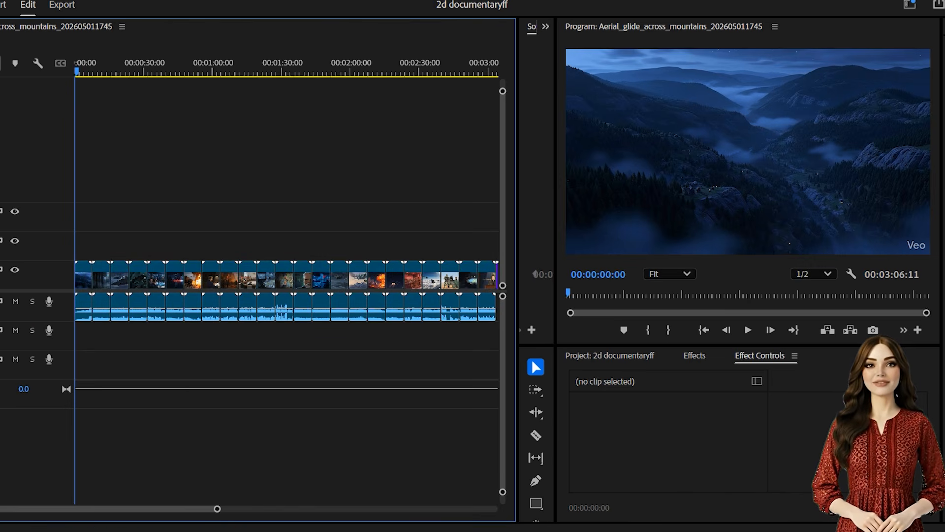
{"action": "left_click_drag", "start_coordinate": [133, 527], "coordinate": [56, 360]}
{"action": "left_click_drag", "start_coordinate": [217, 508], "coordinate": [69, 508]}
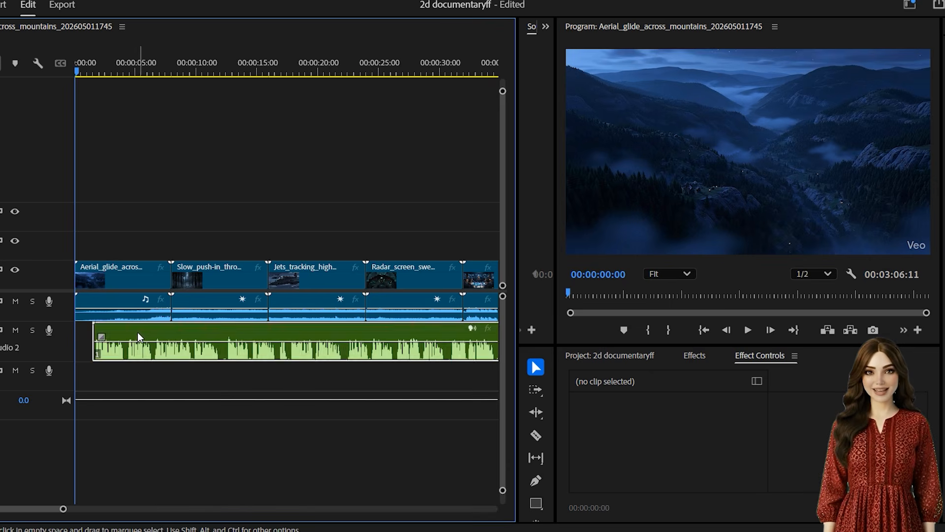
{"action": "left_click_drag", "start_coordinate": [137, 331], "coordinate": [120, 330]}
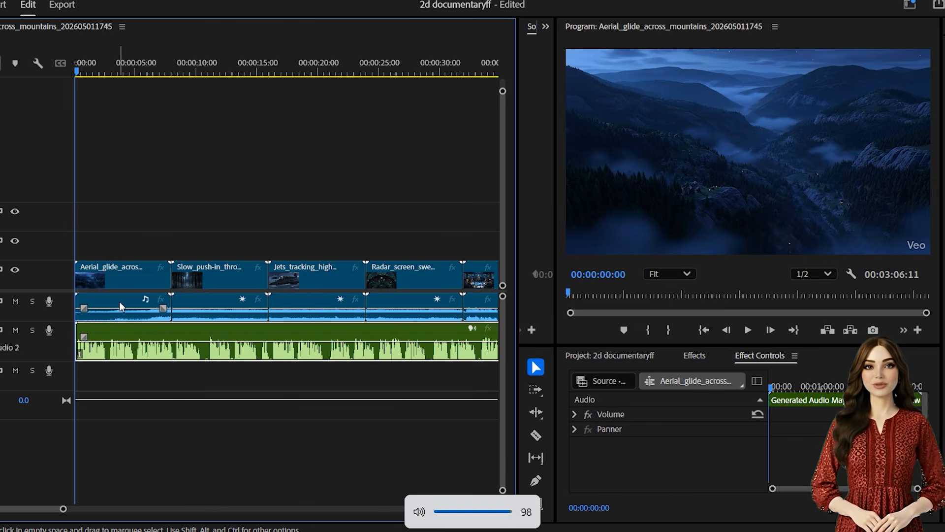
Play the opening of the sequence from the start with raised volume to check the voiceover against the first clips
{"action": "key", "text": "space"}
{"action": "key", "text": "XF86AudioRaiseVolume"}
{"action": "key", "text": "XF86AudioRaiseVolume"}
{"action": "key", "text": "XF86AudioRaiseVolume"}
{"action": "key", "text": "XF86AudioRaiseVolume"}
{"action": "key", "text": "XF86AudioRaiseVolume"}
{"action": "key", "text": "XF86AudioRaiseVolume"}
{"action": "key", "text": "XF86AudioRaiseVolume"}
{"action": "key", "text": "XF86AudioRaiseVolume"}
{"action": "key", "text": "XF86AudioRaiseVolume"}
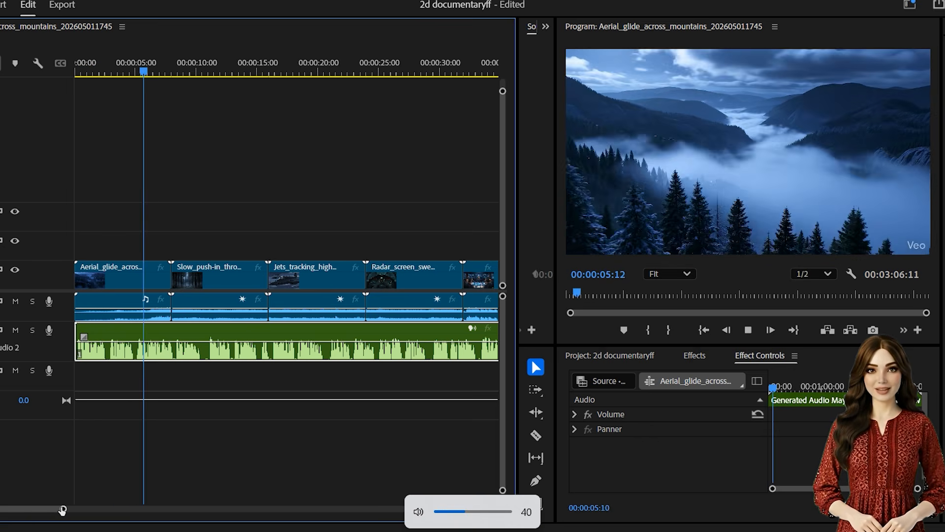
{"action": "mouse_move", "coordinate": [62, 509]}
{"action": "left_mouse_down"}
{"action": "mouse_move", "coordinate": [39, 510]}
{"action": "mouse_move", "coordinate": [42, 502]}
{"action": "mouse_move", "coordinate": [25, 510]}
{"action": "mouse_move", "coordinate": [51, 509]}
{"action": "left_mouse_up"}
{"action": "key", "text": "XF86AudioRaiseVolume"}
{"action": "key", "text": "XF86AudioRaiseVolume"}
{"action": "left_click", "coordinate": [69, 67]}
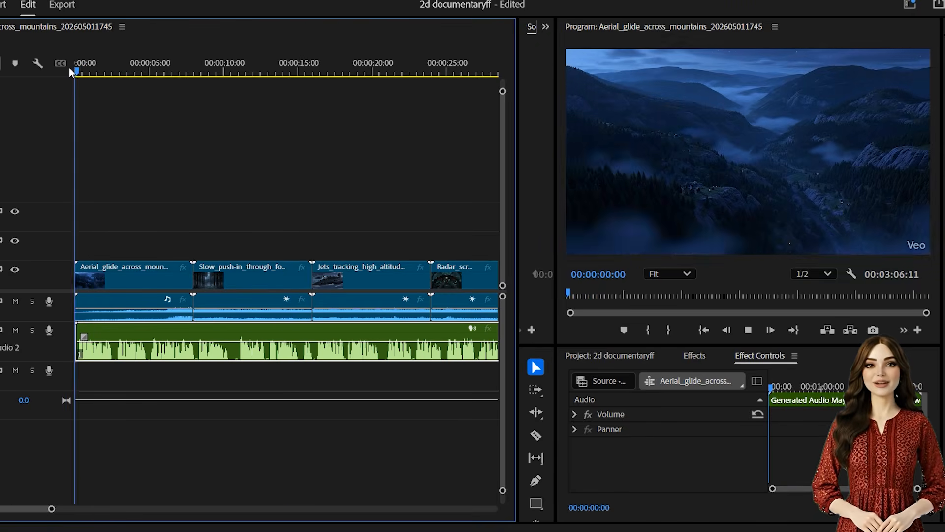
{"action": "key", "text": "space"}
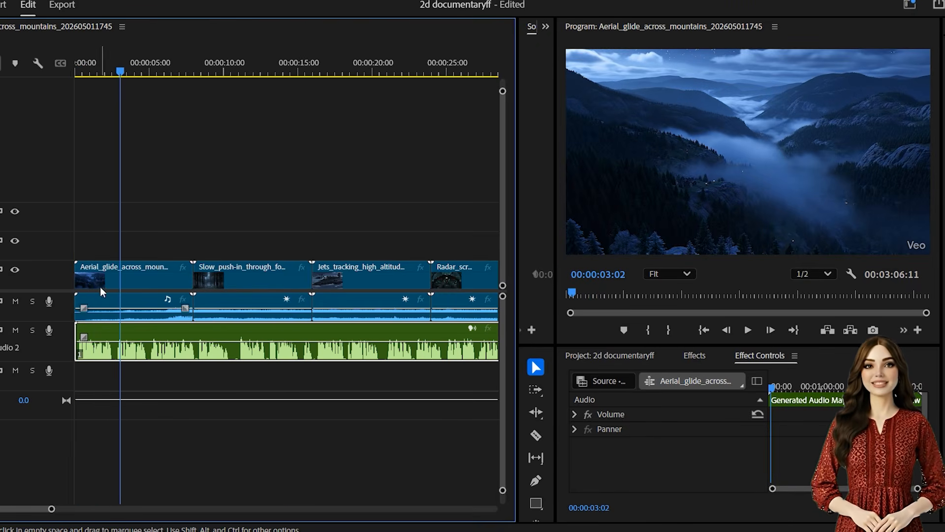
Split the voiceover on Audio 2 with the Razor tool at about 2.7 seconds, after its opening phrase
{"action": "left_click_drag", "start_coordinate": [51, 509], "coordinate": [35, 509]}
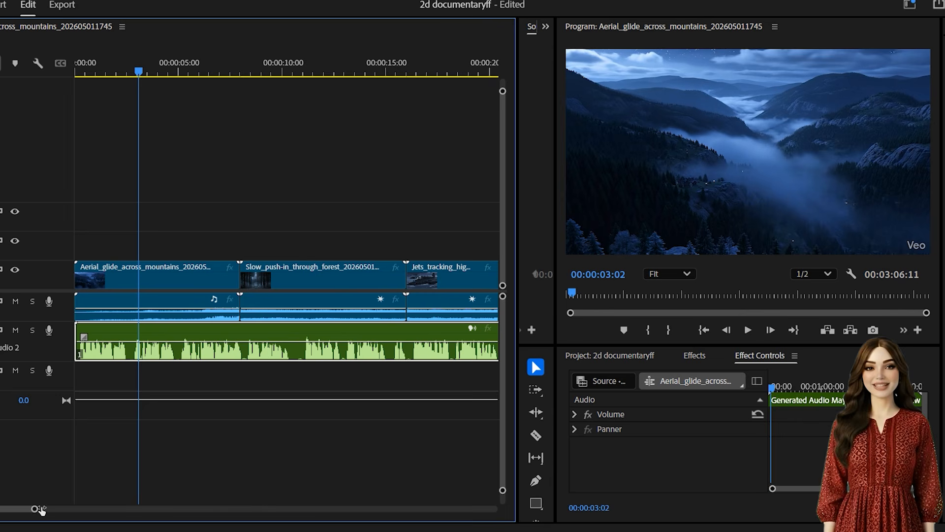
{"action": "key", "text": "c"}
{"action": "left_click", "coordinate": [130, 339]}
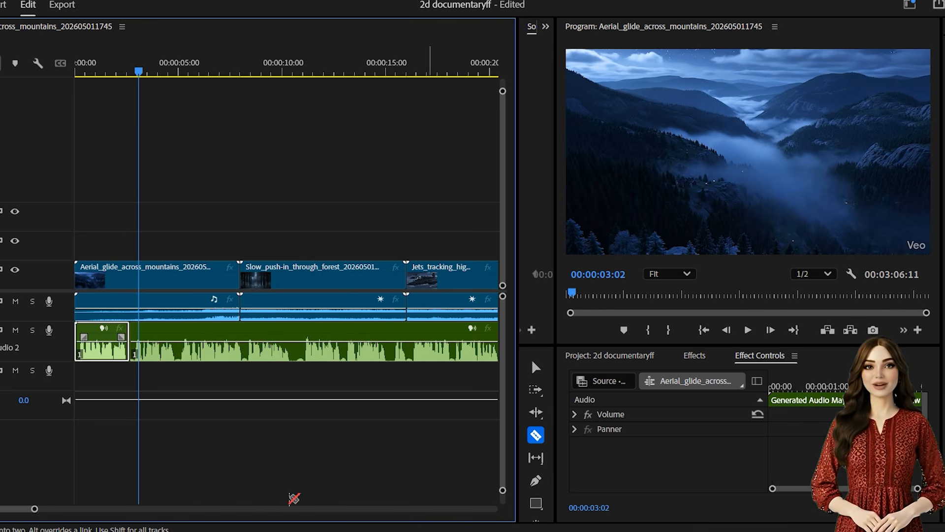
Move all video clips with their linked audio later so they start at the voiceover cut
{"action": "left_click_drag", "start_coordinate": [35, 508], "coordinate": [219, 508]}
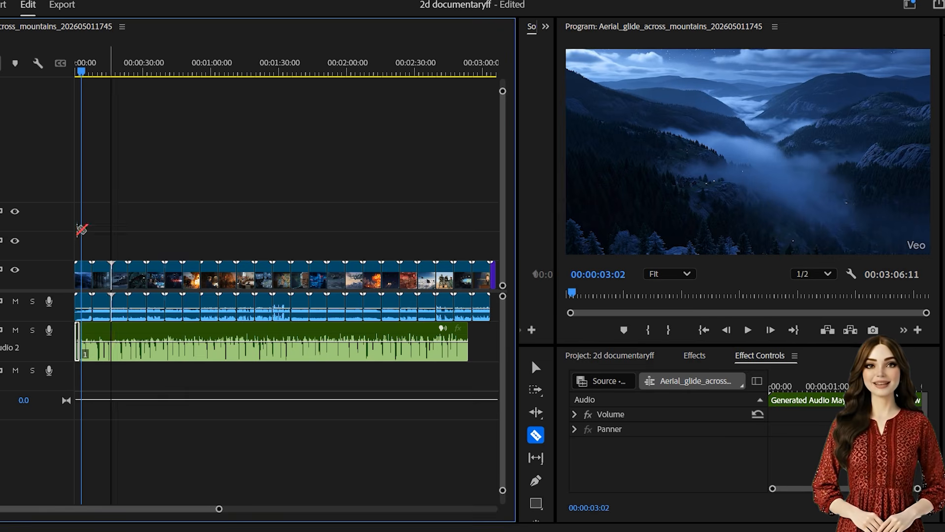
{"action": "left_click", "coordinate": [536, 367]}
{"action": "left_click_drag", "start_coordinate": [77, 239], "coordinate": [492, 307]}
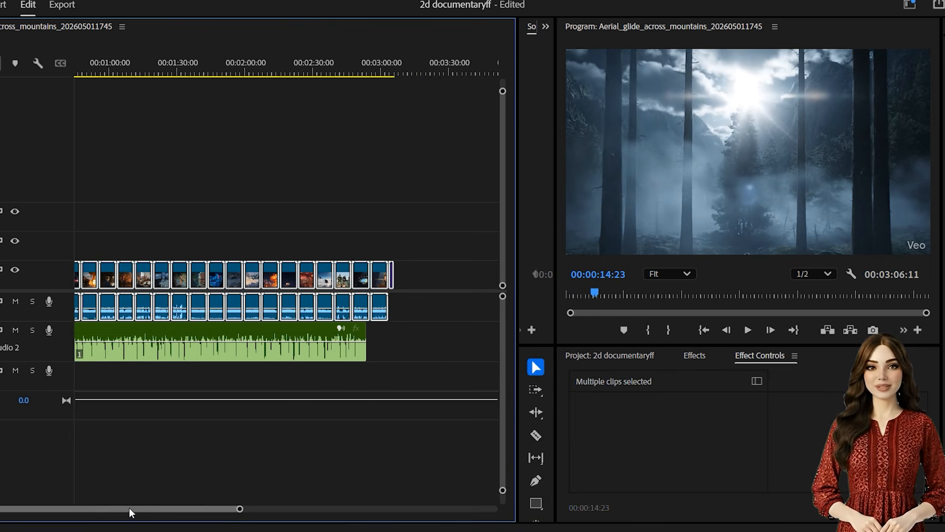
{"action": "left_click_drag", "start_coordinate": [128, 508], "coordinate": [108, 508]}
{"action": "left_click_drag", "start_coordinate": [82, 278], "coordinate": [89, 278]}
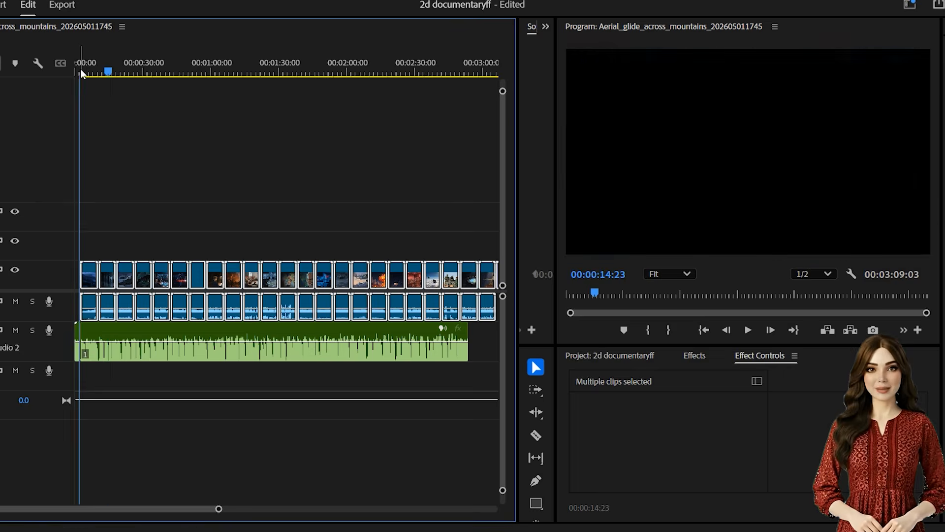
Play the opening and move the Slow_push-in_through_forest clip earlier over the end of the aerial clip, starting at about 8 seconds
{"action": "left_click_drag", "start_coordinate": [219, 508], "coordinate": [59, 509]}
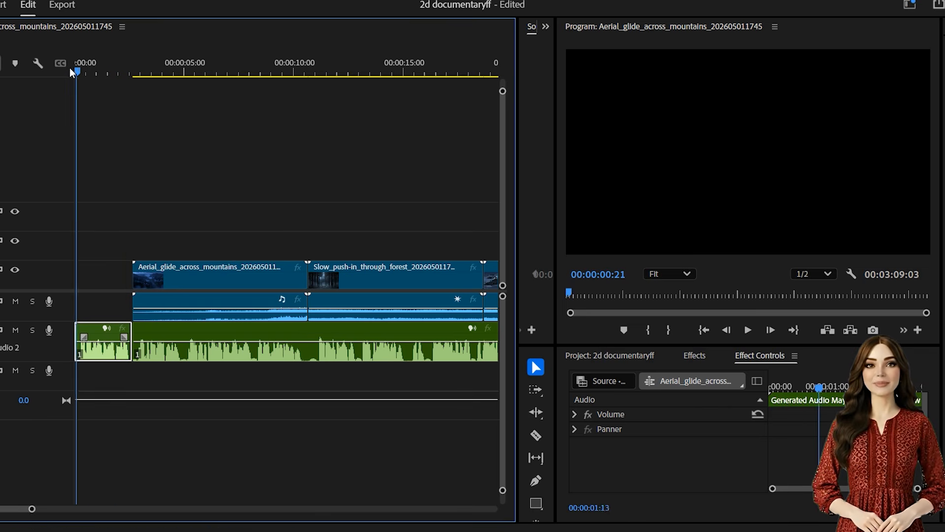
{"action": "key", "text": "space"}
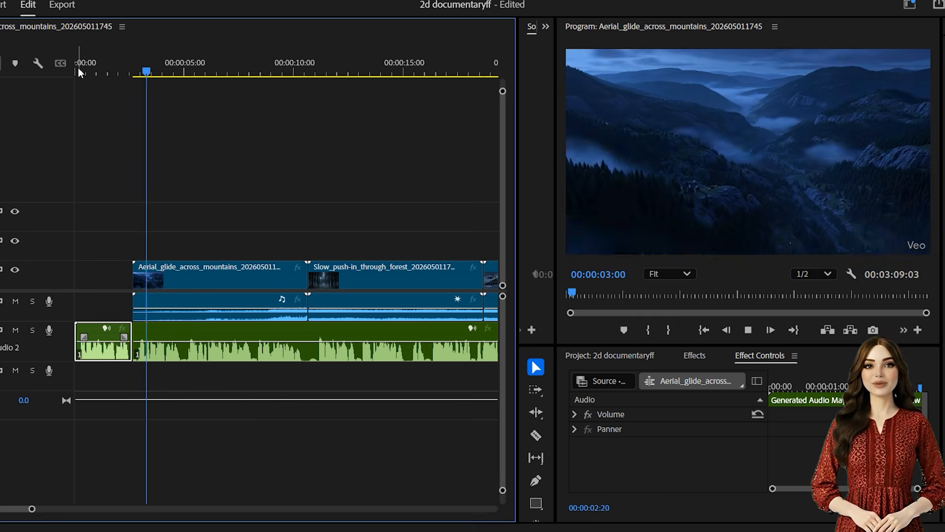
{"action": "left_click_drag", "start_coordinate": [345, 281], "coordinate": [292, 283]}
{"action": "left_click", "coordinate": [235, 63]}
{"action": "left_click", "coordinate": [206, 69]}
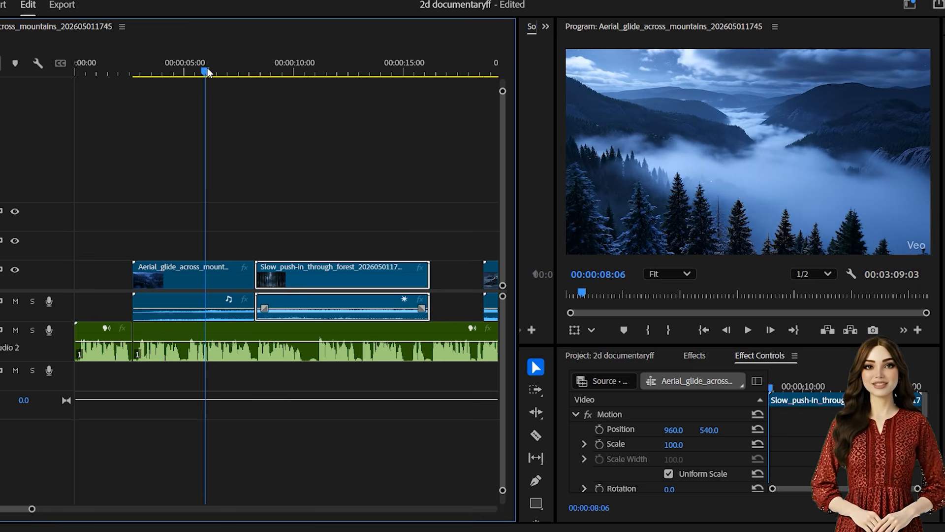
Play the forest section, move the Jets_tracking clip earlier to about 16 seconds, and shorten the forest clip to end at 00:00:15:09
{"action": "left_click", "coordinate": [141, 69]}
{"action": "left_click", "coordinate": [133, 69]}
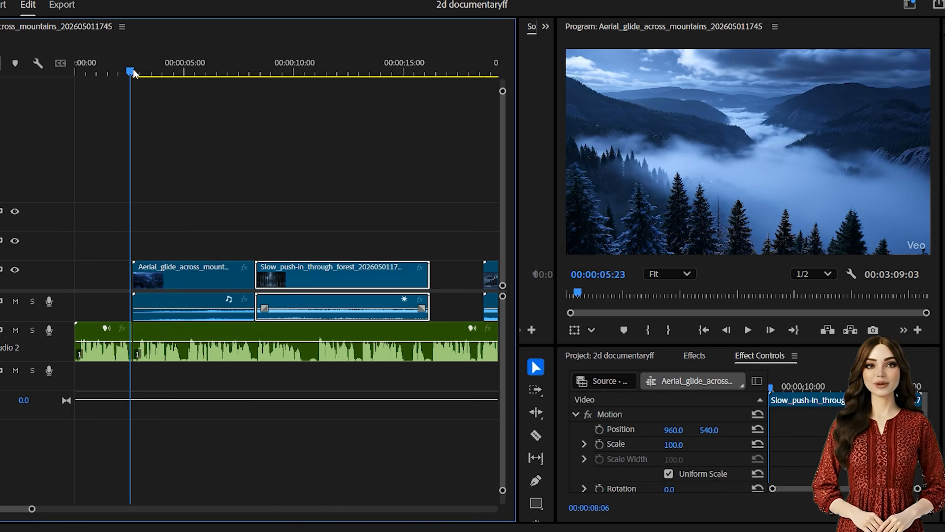
{"action": "key", "text": "space"}
{"action": "key", "text": "d"}
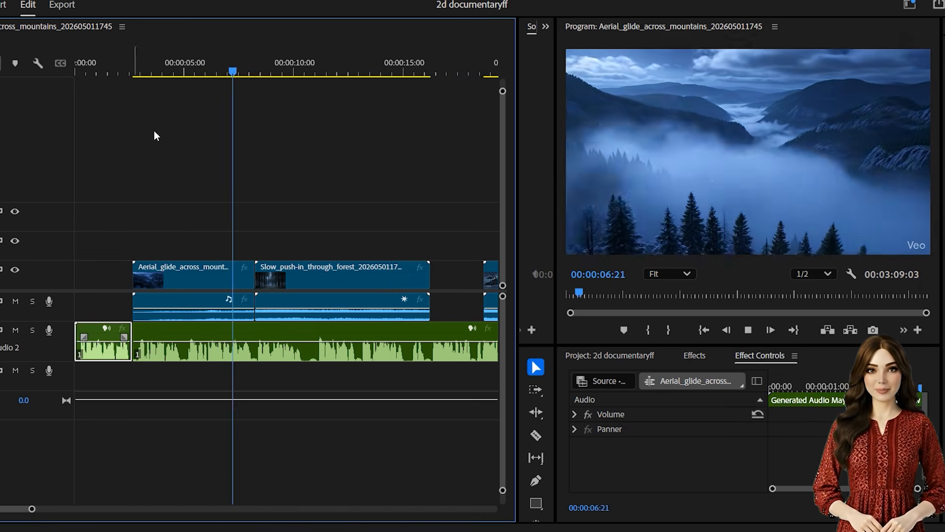
{"action": "left_click_drag", "start_coordinate": [32, 509], "coordinate": [52, 510]}
{"action": "left_click", "coordinate": [246, 279]}
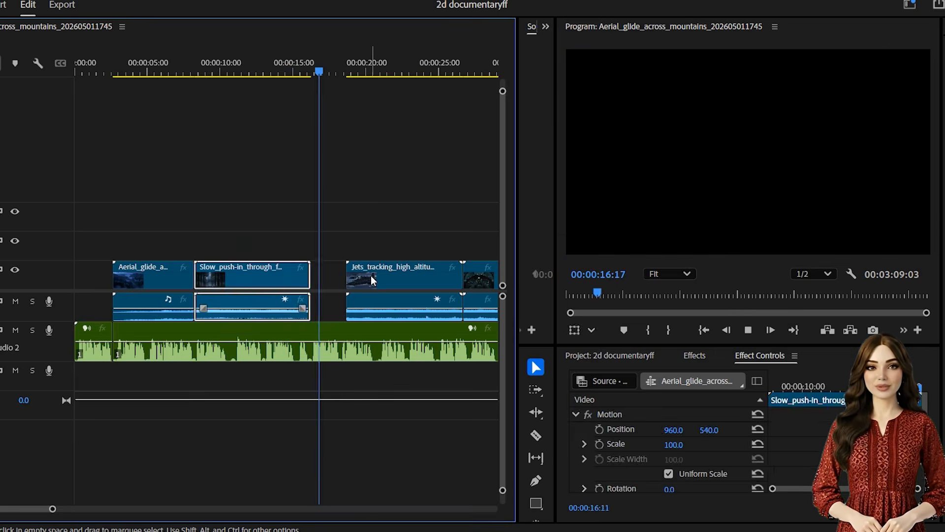
{"action": "left_click", "coordinate": [358, 279]}
{"action": "left_click_drag", "start_coordinate": [358, 280], "coordinate": [297, 279]}
{"action": "left_click", "coordinate": [246, 278]}
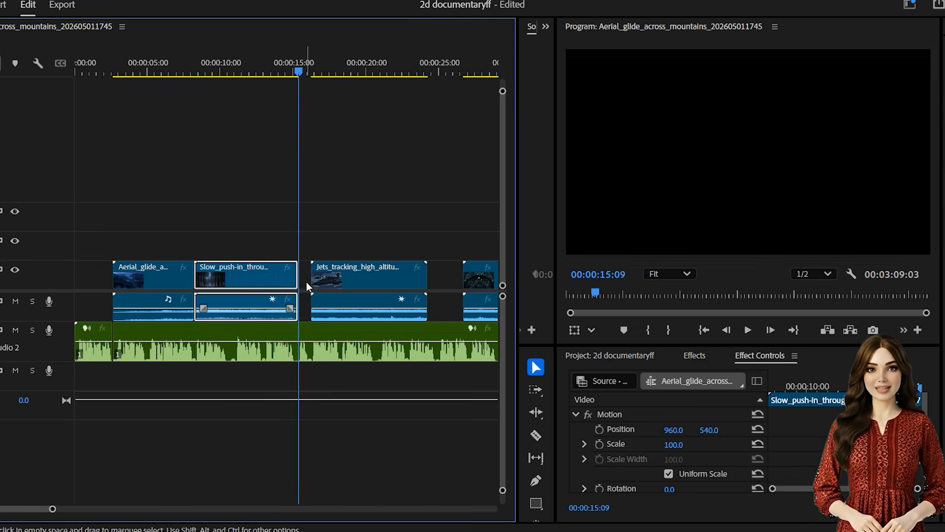
Play on and move the Radar_screen clip earlier over the end of the Jets_tracking clip, starting at about 23 seconds
{"action": "key", "text": "space"}
{"action": "left_click_drag", "start_coordinate": [53, 508], "coordinate": [74, 509]}
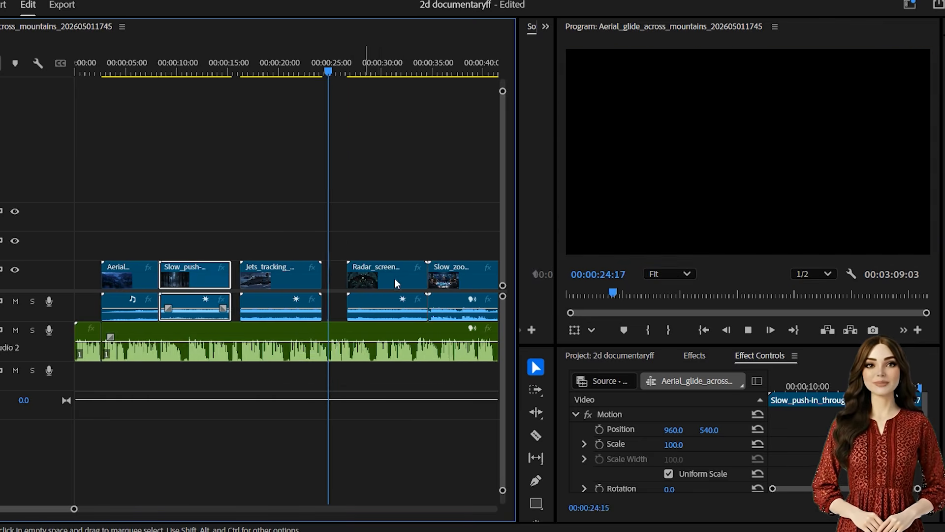
{"action": "key", "text": "d"}
{"action": "left_click", "coordinate": [293, 60]}
{"action": "left_click", "coordinate": [310, 277]}
{"action": "left_click_drag", "start_coordinate": [365, 276], "coordinate": [326, 277]}
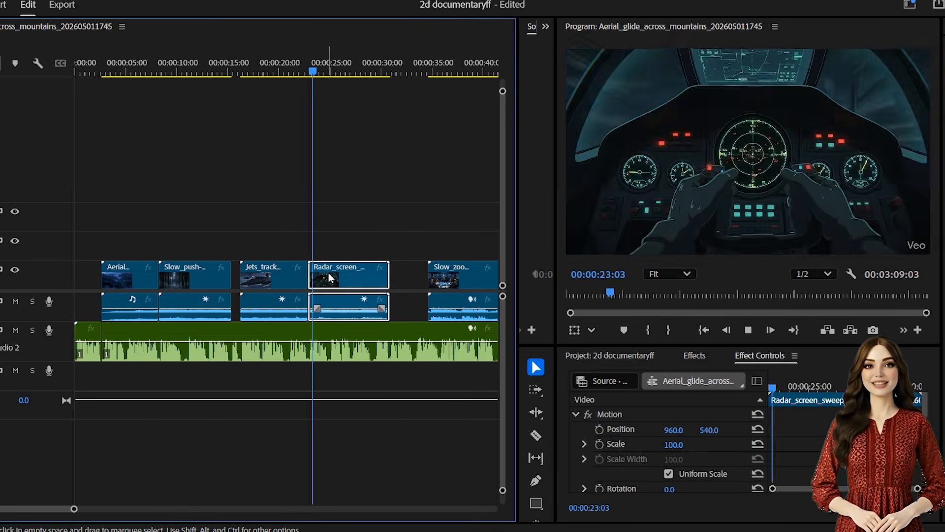
Shorten the Radar_screen clip to end at 00:00:26:21 and set its speed to 300%
{"action": "left_click_drag", "start_coordinate": [69, 509], "coordinate": [71, 508]}
{"action": "left_click_drag", "start_coordinate": [414, 278], "coordinate": [376, 278]}
{"action": "left_click", "coordinate": [288, 280]}
{"action": "right_click", "coordinate": [288, 280]}
{"action": "left_click", "coordinate": [276, 357]}
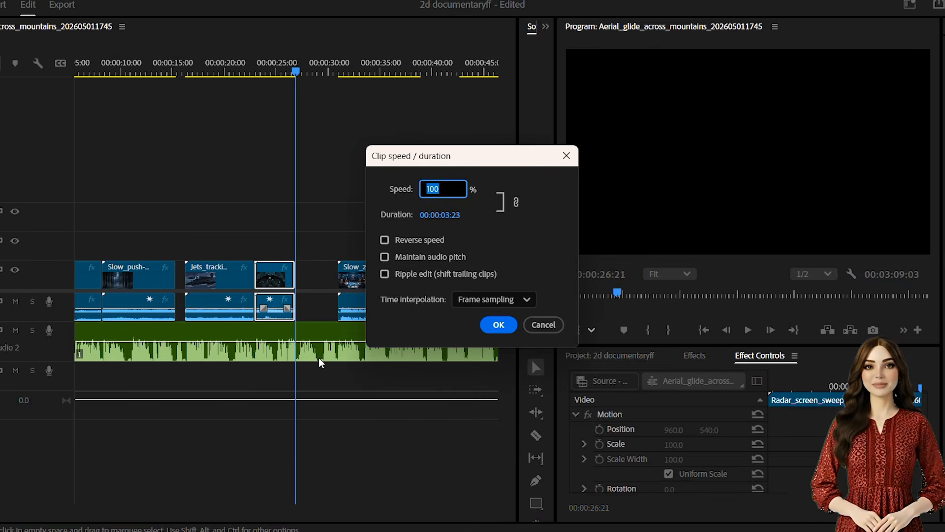
{"action": "type", "text": "300"}
{"action": "key", "text": "Return"}
Move the Slow_zoom clip and the clips after it earlier, starting at about 25 seconds
{"action": "left_click_drag", "start_coordinate": [379, 278], "coordinate": [318, 278]}
{"action": "left_click", "coordinate": [219, 278]}
{"action": "left_click", "coordinate": [233, 69]}
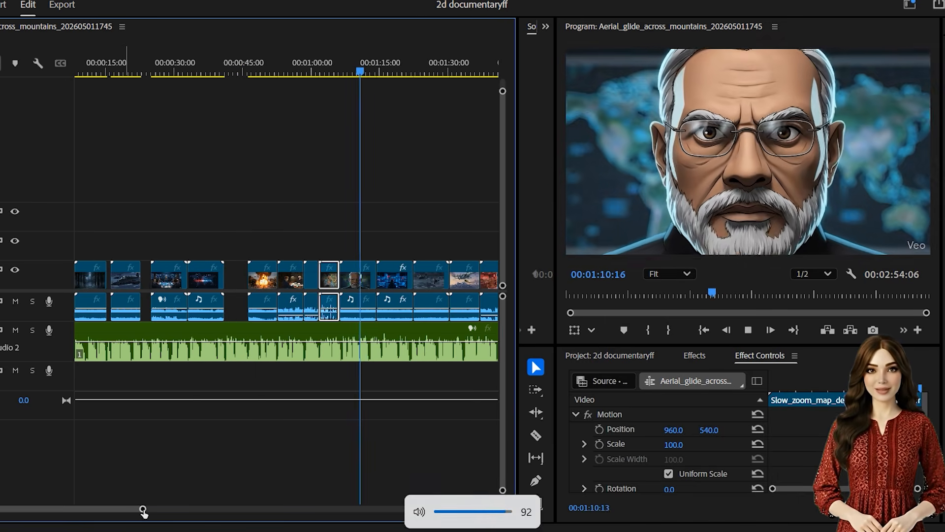
Play on, move the People_talking clip earlier to about 00:02:05, and slow the Army_showing_gun clip to fill the gap before it
{"action": "mouse_move", "coordinate": [144, 509]}
{"action": "left_mouse_down"}
{"action": "mouse_move", "coordinate": [253, 509]}
{"action": "mouse_move", "coordinate": [146, 507]}
{"action": "left_mouse_up"}
{"action": "left_click", "coordinate": [289, 68]}
{"action": "key", "text": "space"}
{"action": "key", "text": "space"}
{"action": "left_click", "coordinate": [300, 345]}
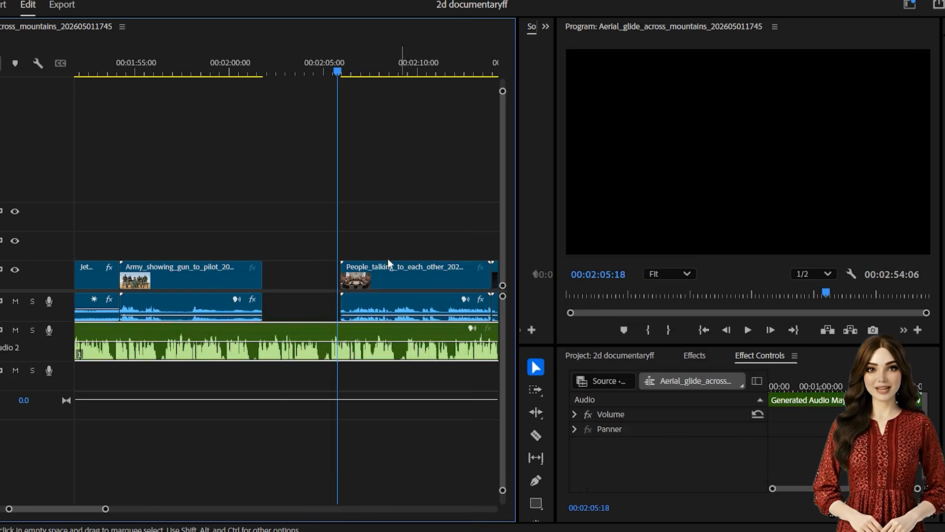
{"action": "left_click_drag", "start_coordinate": [388, 263], "coordinate": [374, 264]}
{"action": "key", "text": "ctrl+r"}
{"action": "key", "text": "Escape"}
{"action": "left_click", "coordinate": [237, 281]}
{"action": "key", "text": "ctrl+r"}
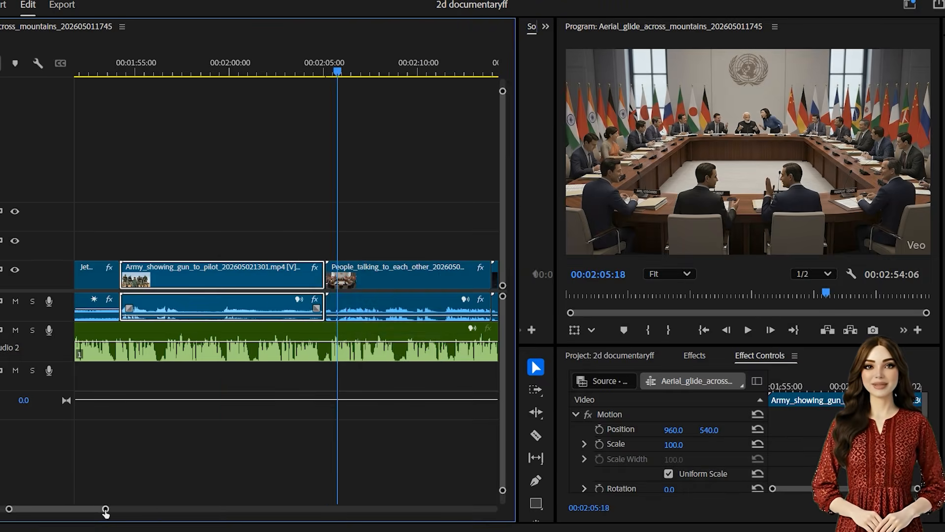
Mark the export range up to the end of the final pilot clip at 00:02:54:03 and open the media export settings
{"action": "left_click_drag", "start_coordinate": [106, 508], "coordinate": [317, 509]}
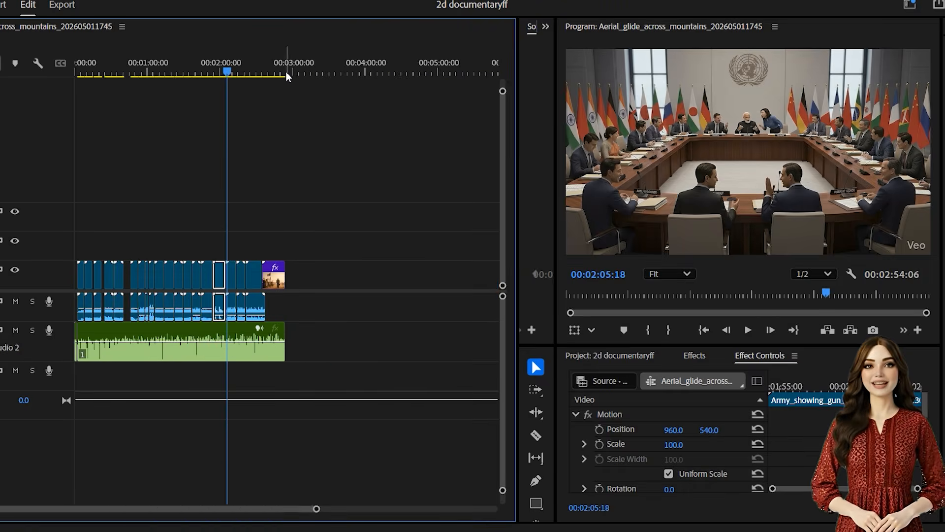
{"action": "left_click", "coordinate": [288, 74]}
{"action": "key", "text": "="}
{"action": "key", "text": "="}
{"action": "left_click", "coordinate": [315, 71]}
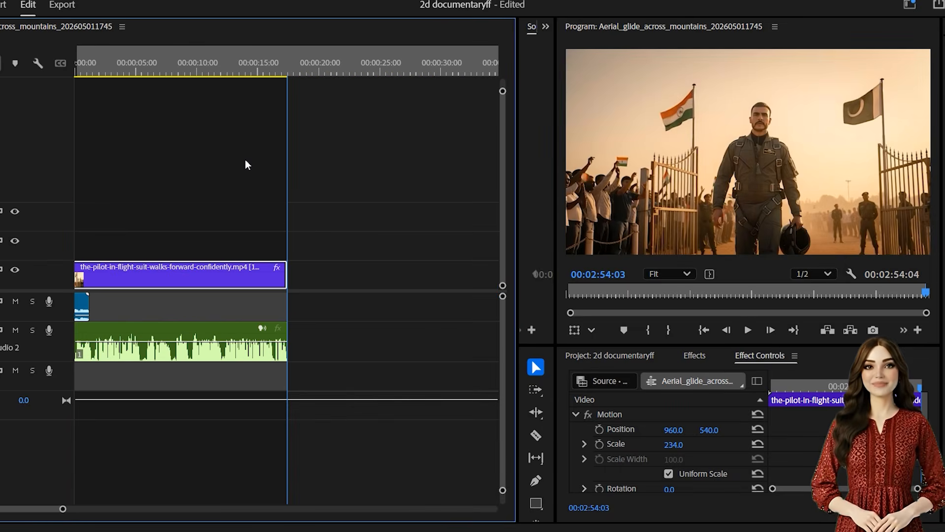
{"action": "key", "text": "ctrl+m"}
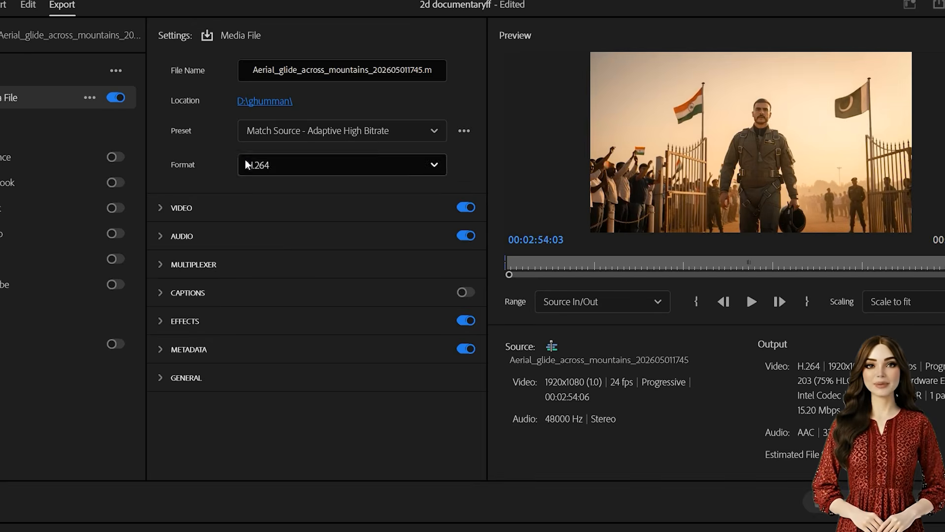
{"action": "left_click", "coordinate": [315, 131]}
{"action": "key", "text": "Escape"}
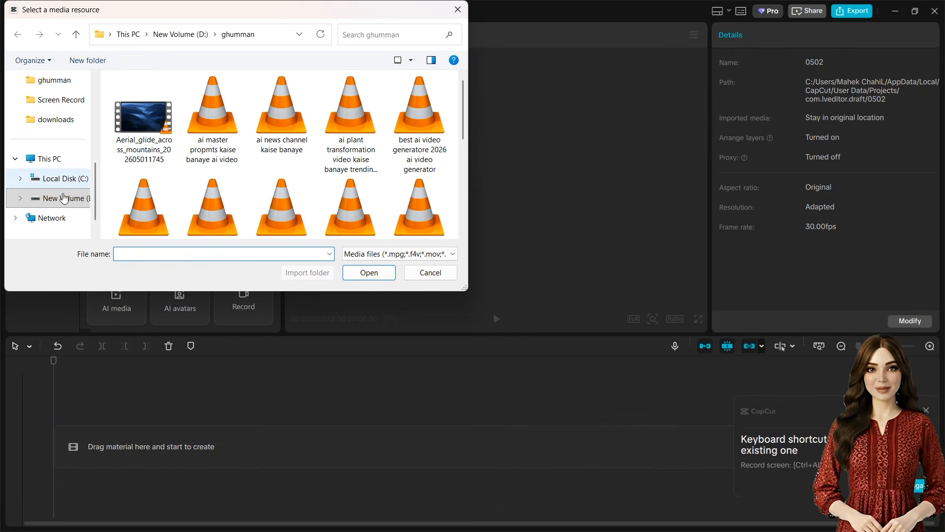
{"action": "left_click", "coordinate": [140, 96]}
{"action": "double_click", "coordinate": [140, 96]}
{"action": "left_click", "coordinate": [153, 133]}
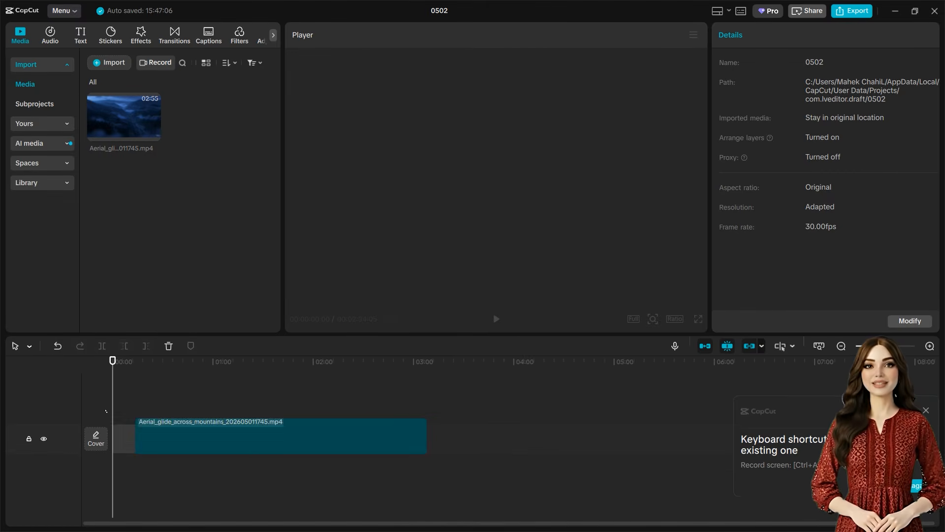
{"action": "left_click", "coordinate": [923, 410]}
{"action": "left_click", "coordinate": [136, 380]}
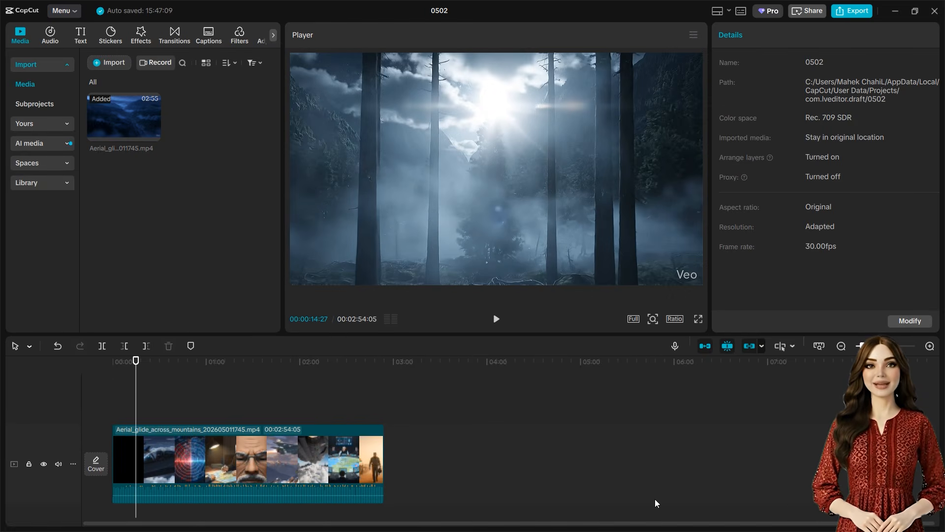
Play the video's opening and add a default text title above its black start
{"action": "left_click_drag", "start_coordinate": [861, 346], "coordinate": [879, 347]}
{"action": "left_click_drag", "start_coordinate": [208, 522], "coordinate": [89, 528]}
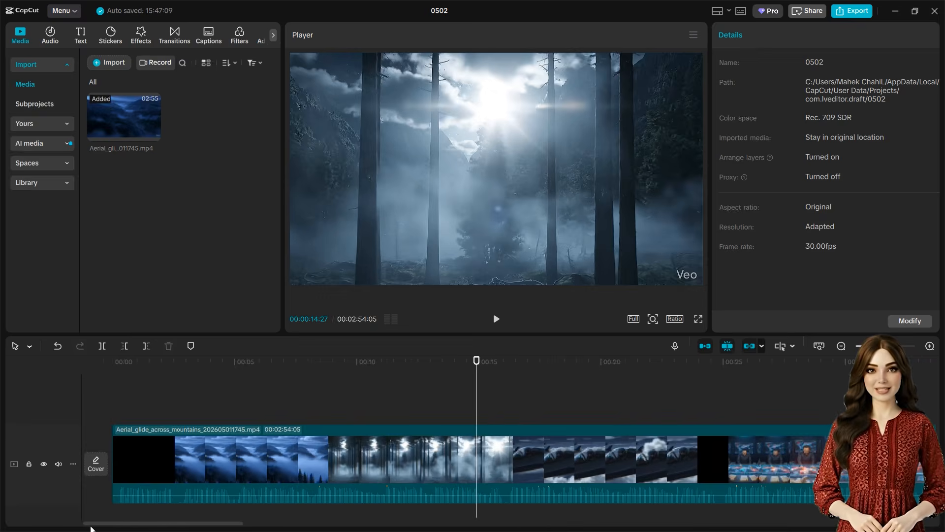
{"action": "left_click", "coordinate": [118, 363]}
{"action": "key", "text": "space"}
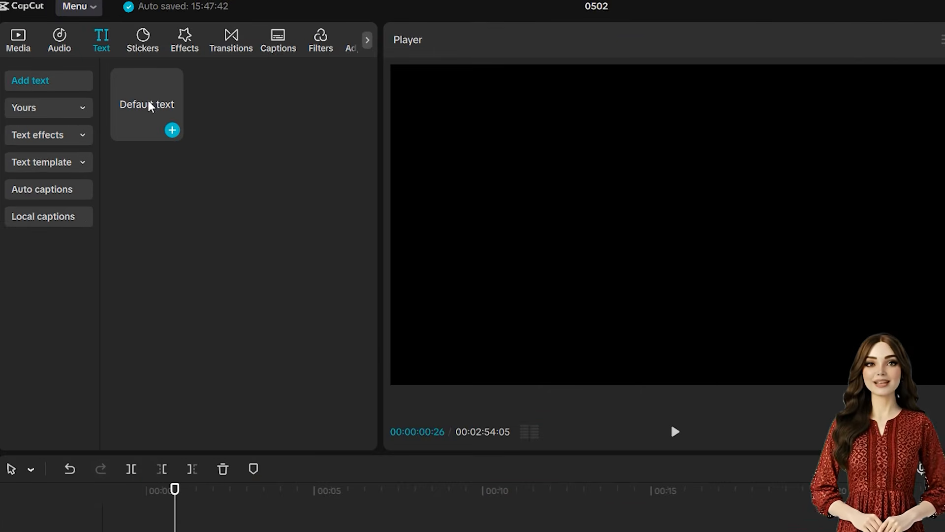
{"action": "left_click_drag", "start_coordinate": [150, 106], "coordinate": [160, 531]}
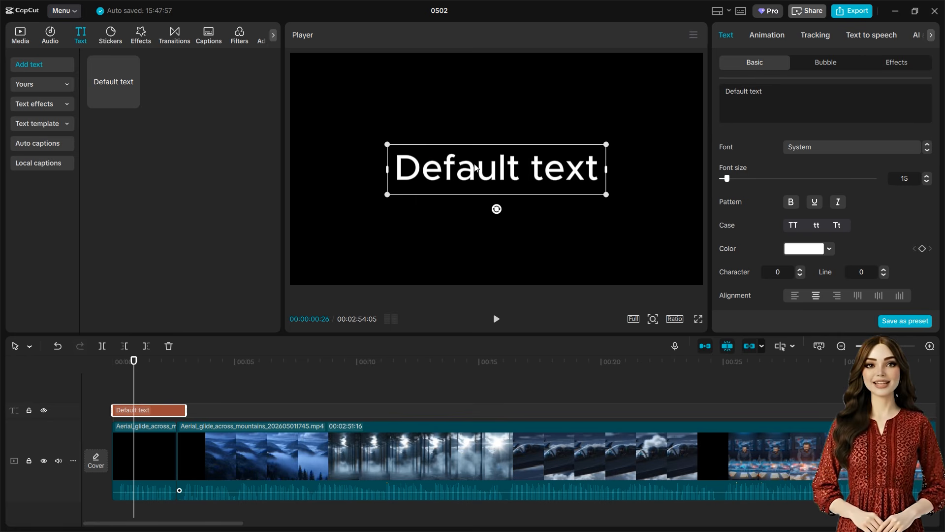
Replace the title text with "26 February 2019" and give it an In animation that reveals it letter by letter
{"action": "double_click", "coordinate": [472, 171]}
{"action": "type", "text": "26 febrau"}
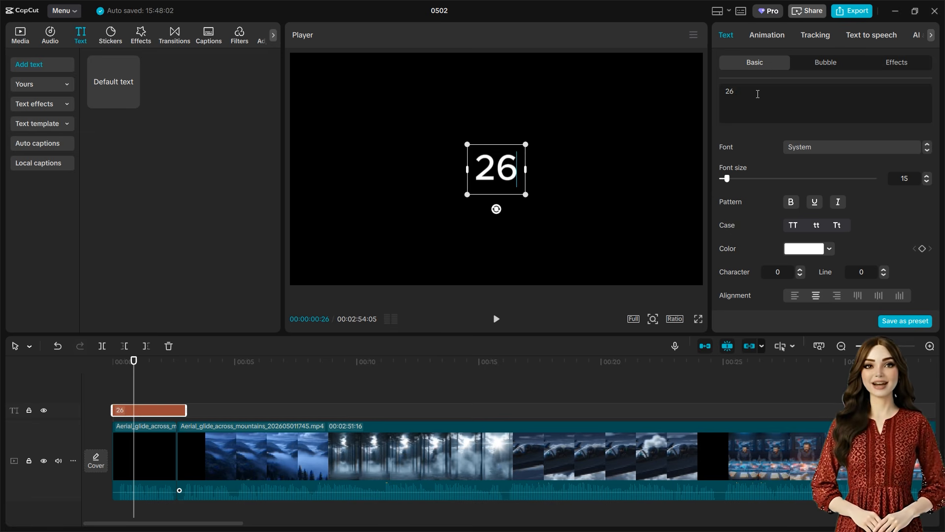
{"action": "key", "text": "BackSpace"}
{"action": "key", "text": "BackSpace"}
{"action": "key", "text": "BackSpace"}
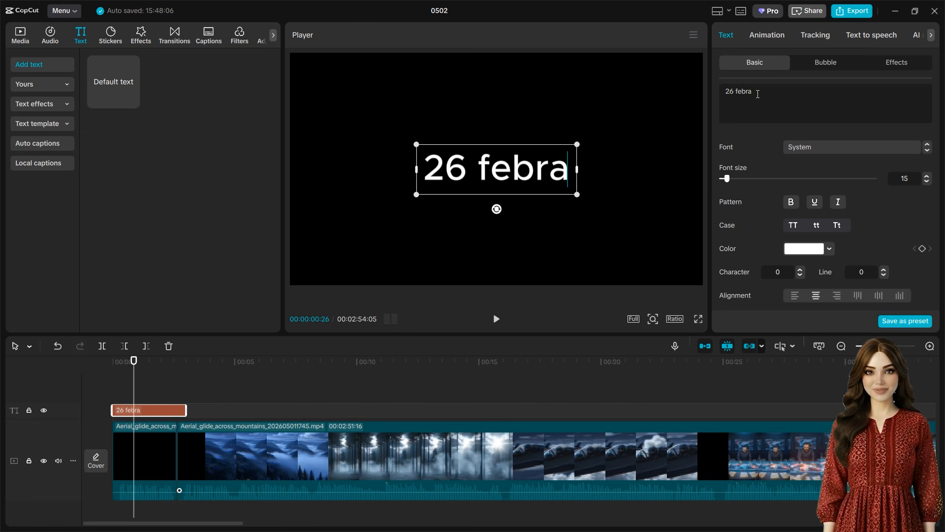
{"action": "type", "text": "rau"}
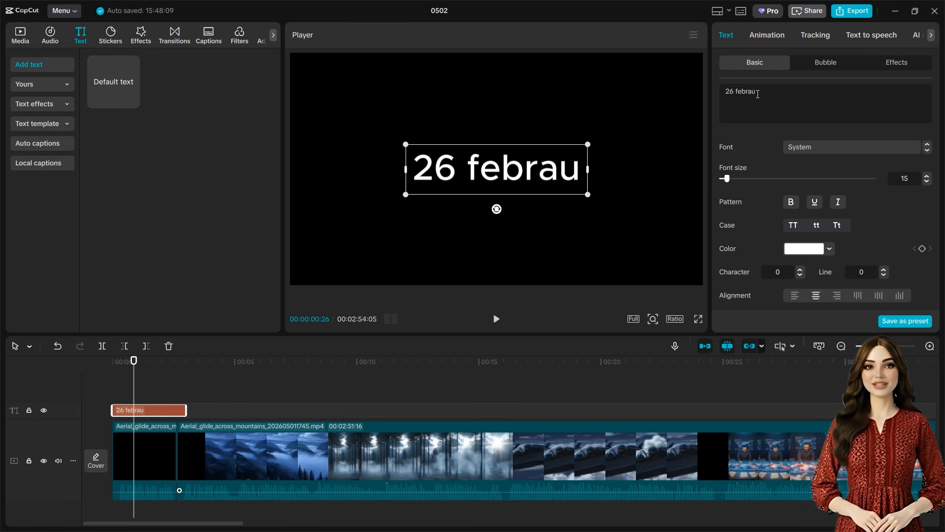
{"action": "key", "text": "BackSpace"}
{"action": "key", "text": "BackSpace"}
{"action": "type", "text": "uary 201"}
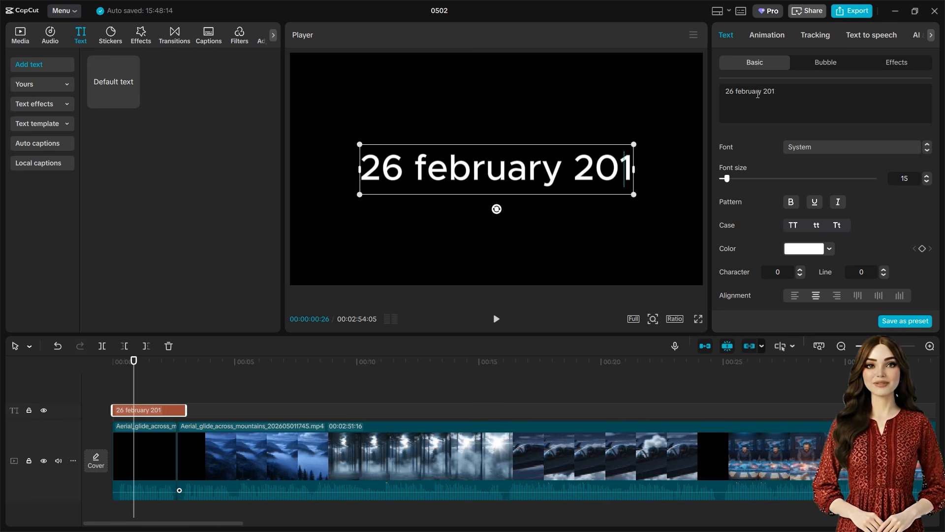
{"action": "type", "text": "9"}
{"action": "left_click", "coordinate": [418, 161]}
{"action": "key", "text": "BackSpace"}
{"action": "type", "text": "F"}
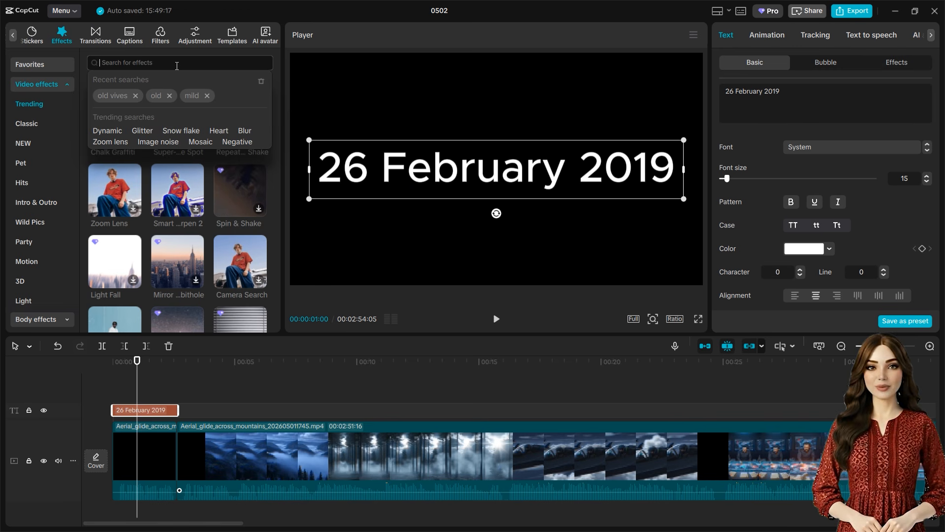
{"action": "left_click", "coordinate": [764, 35]}
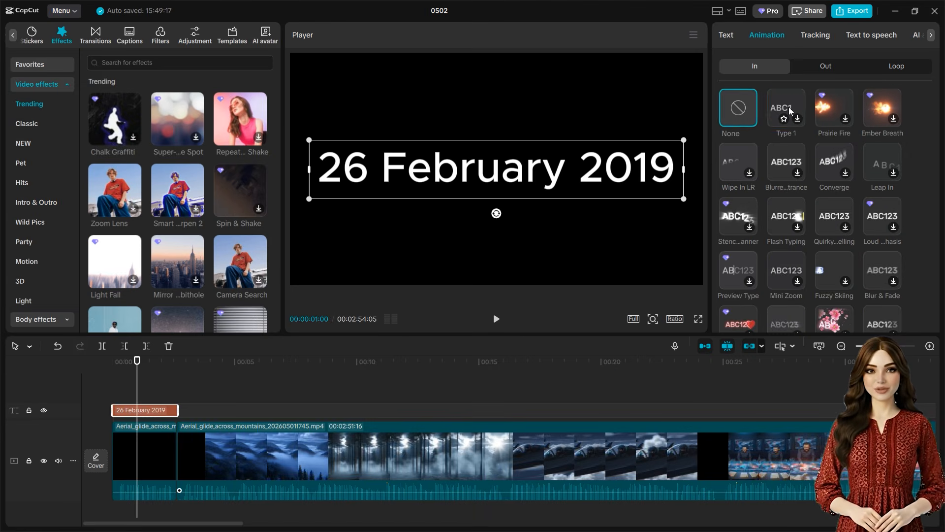
{"action": "left_click", "coordinate": [736, 175]}
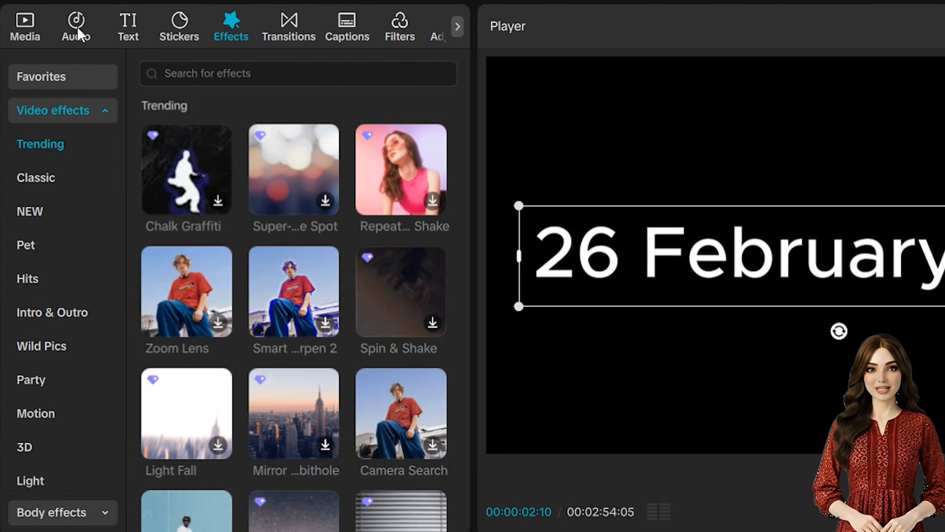
Search the audio library for "typing on keyboard"
{"action": "left_click", "coordinate": [76, 22]}
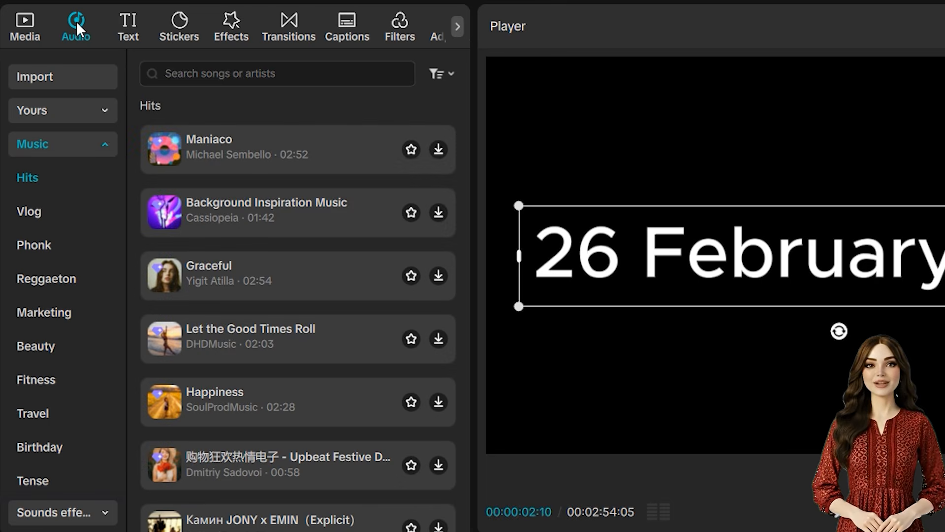
{"action": "left_click", "coordinate": [219, 69]}
{"action": "type", "text": "tyo"}
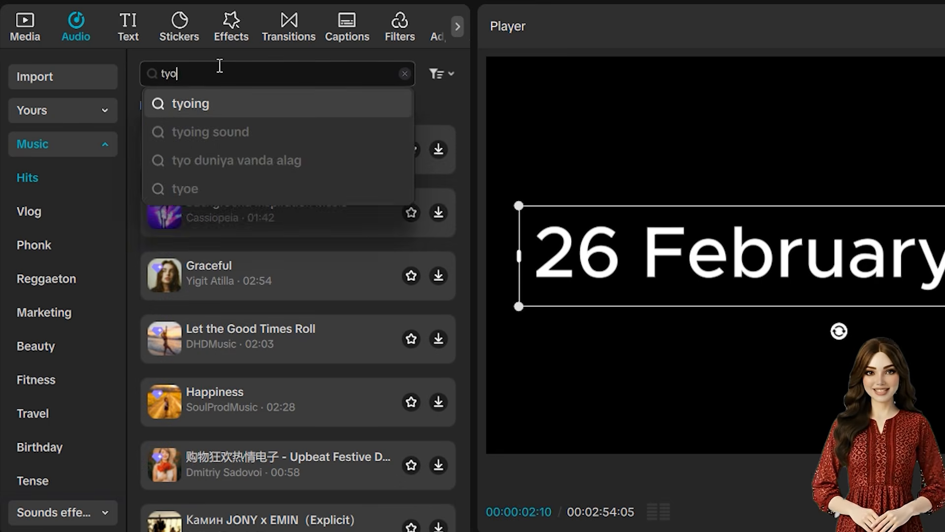
{"action": "key", "text": "BackSpace"}
{"action": "type", "text": "ping"}
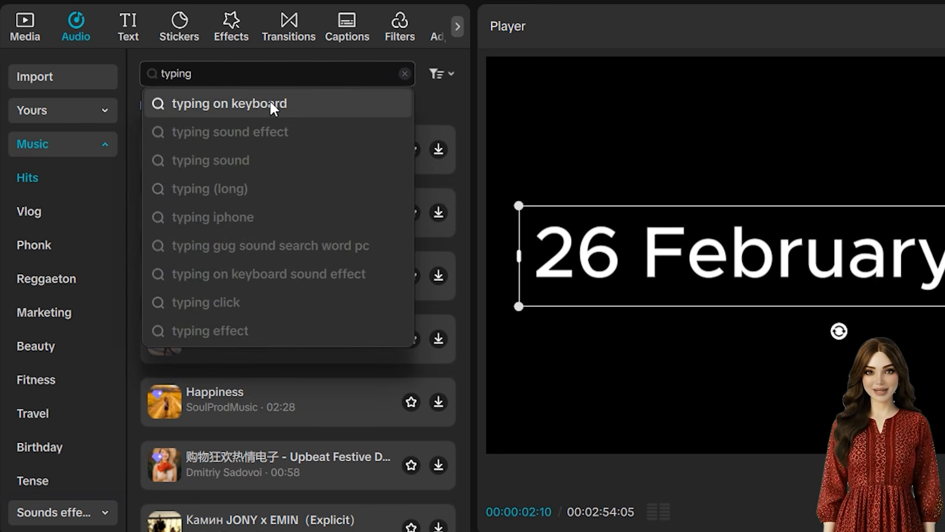
{"action": "left_click", "coordinate": [270, 103]}
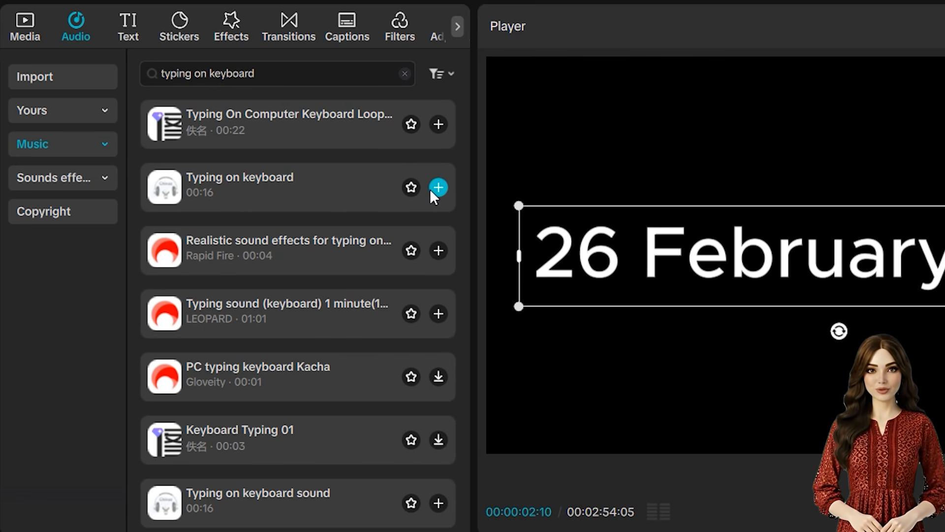
Preview the 16-second Typing on keyboard sound and add it at the start of the timeline
{"action": "left_click", "coordinate": [314, 185]}
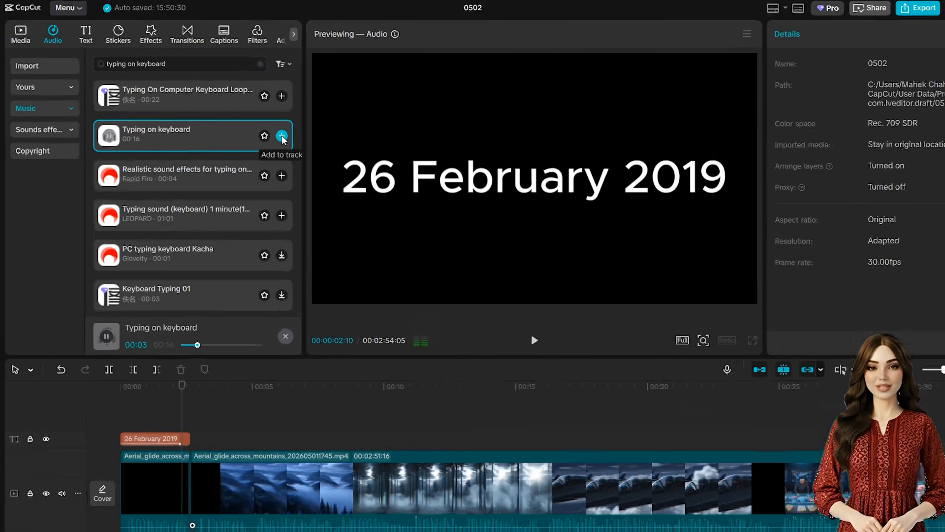
{"action": "left_click", "coordinate": [282, 137]}
{"action": "left_click_drag", "start_coordinate": [259, 531], "coordinate": [198, 531]}
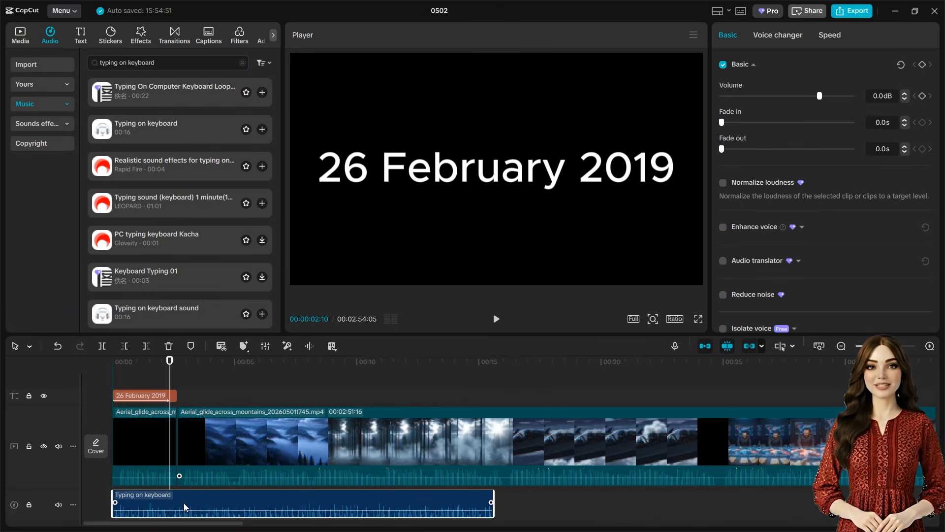
Play the title with the typing sound and trim the sound to end together with the title, at about 2.6 seconds
{"action": "left_click", "coordinate": [117, 376]}
{"action": "key", "text": "space"}
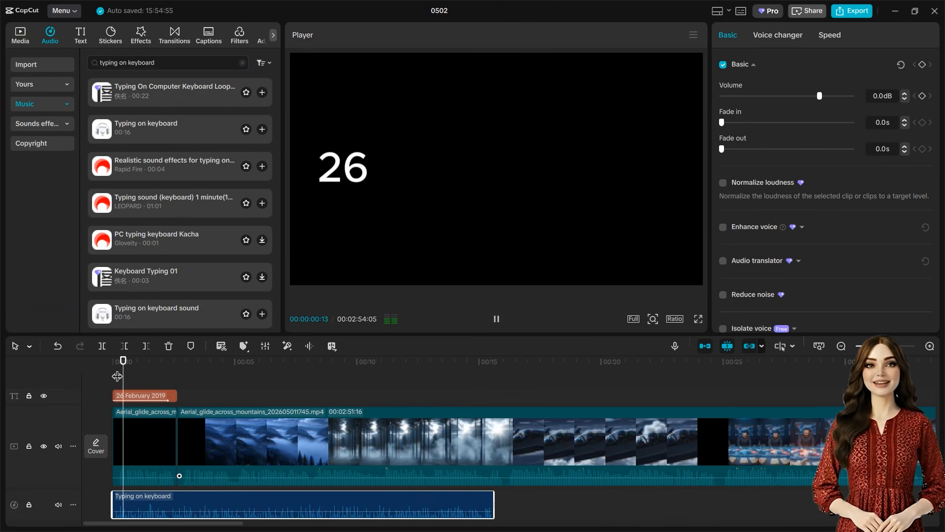
{"action": "key", "text": "space"}
{"action": "left_click", "coordinate": [138, 515]}
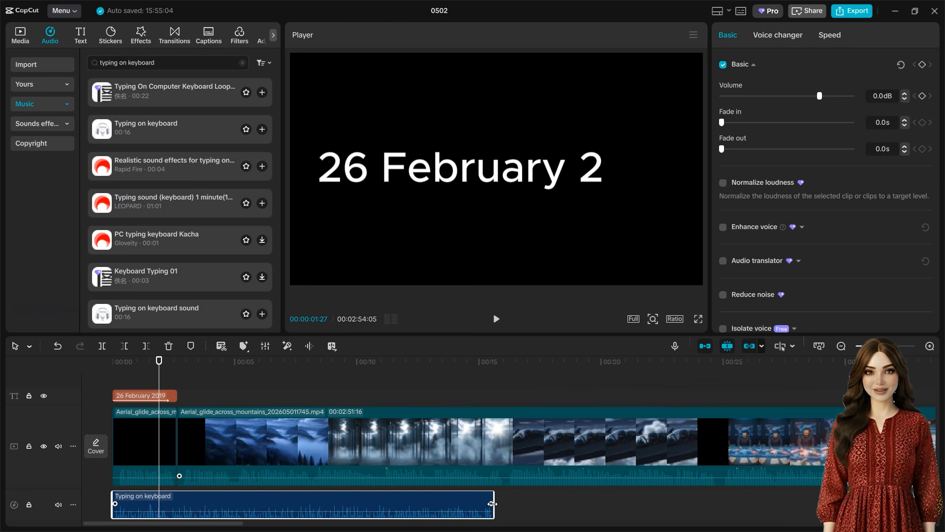
{"action": "left_click_drag", "start_coordinate": [492, 503], "coordinate": [171, 480]}
{"action": "left_click", "coordinate": [112, 366]}
{"action": "key", "text": "space"}
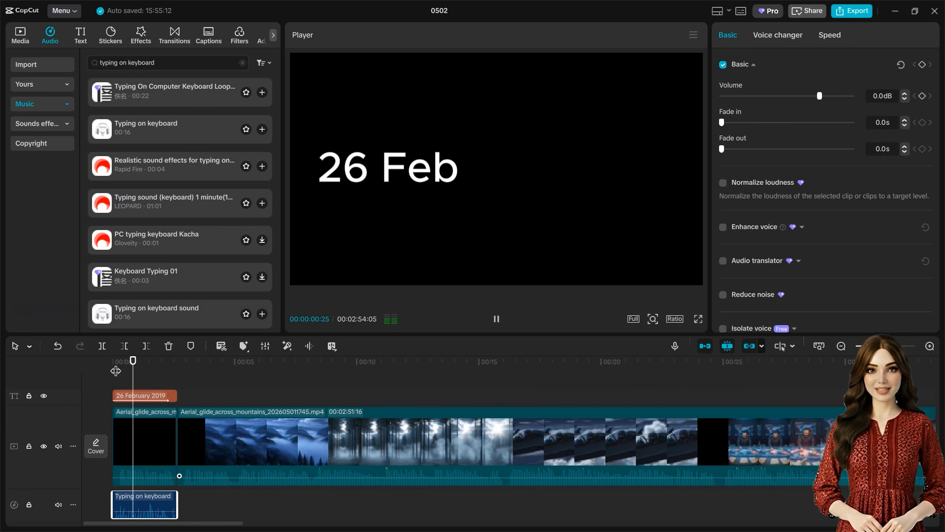
Copy the 26 February 2019 title to about 24 seconds and align the copy with the black gap after the jets scene
{"action": "left_click_drag", "start_coordinate": [154, 396], "coordinate": [742, 394]}
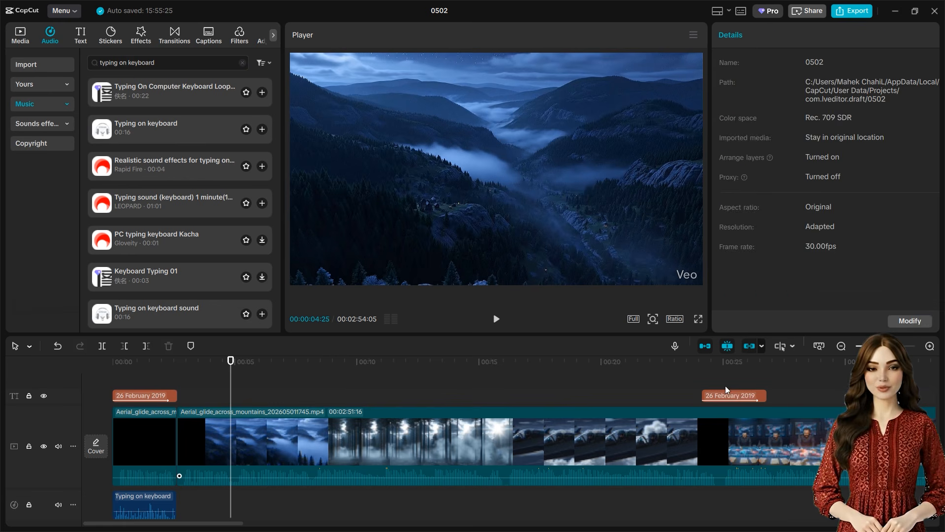
{"action": "left_click", "coordinate": [694, 379]}
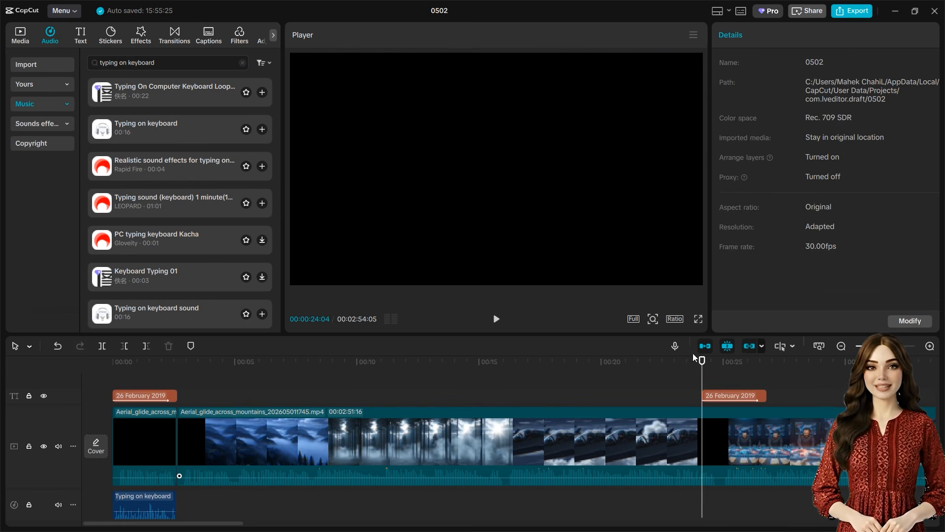
{"action": "left_click", "coordinate": [645, 380]}
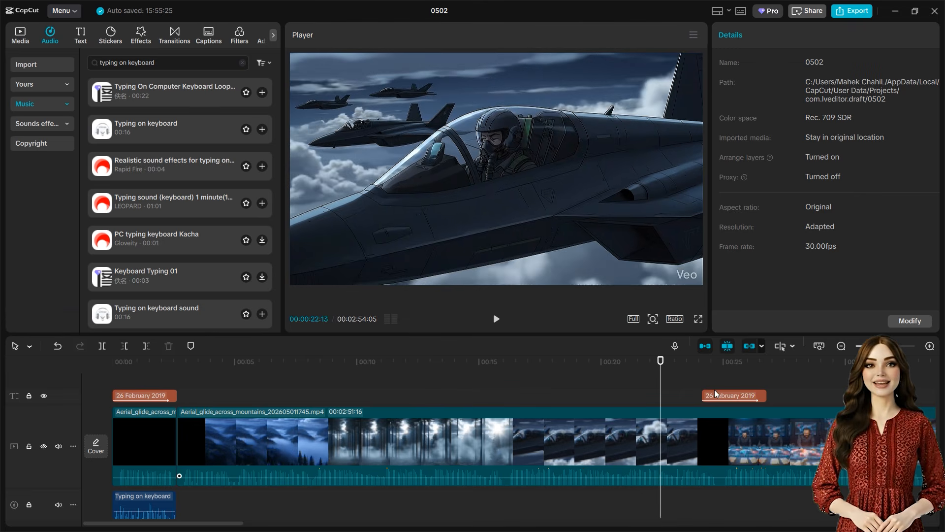
{"action": "mouse_move", "coordinate": [725, 396]}
{"action": "left_mouse_down"}
{"action": "mouse_move", "coordinate": [716, 400]}
{"action": "mouse_move", "coordinate": [725, 396]}
{"action": "left_mouse_up"}
{"action": "key", "text": "Left"}
{"action": "key", "text": "Left"}
{"action": "key", "text": "Left"}
{"action": "key", "text": "Right"}
{"action": "left_click", "coordinate": [699, 362]}
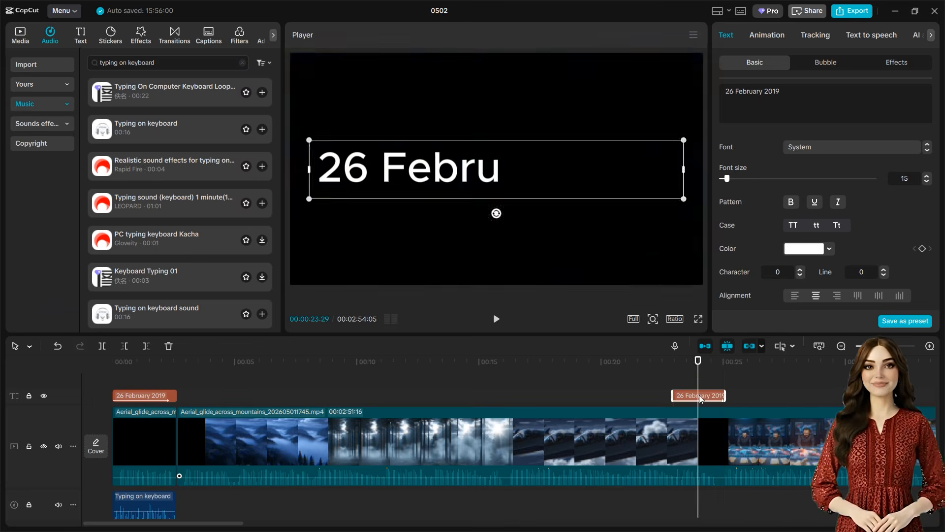